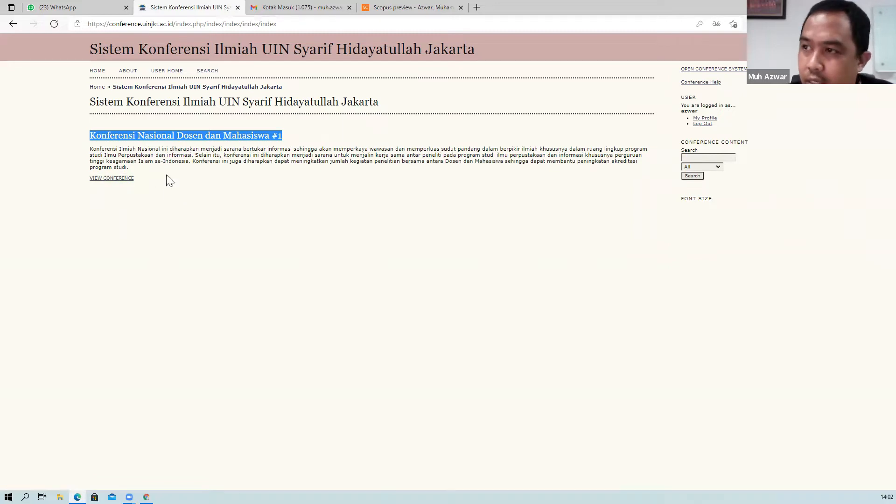
# Open the Konferensi Nasional Dosen dan Mahasiswa #1 page, dismiss the translate popup, and scroll through its details.
pyautogui.click(116, 178)
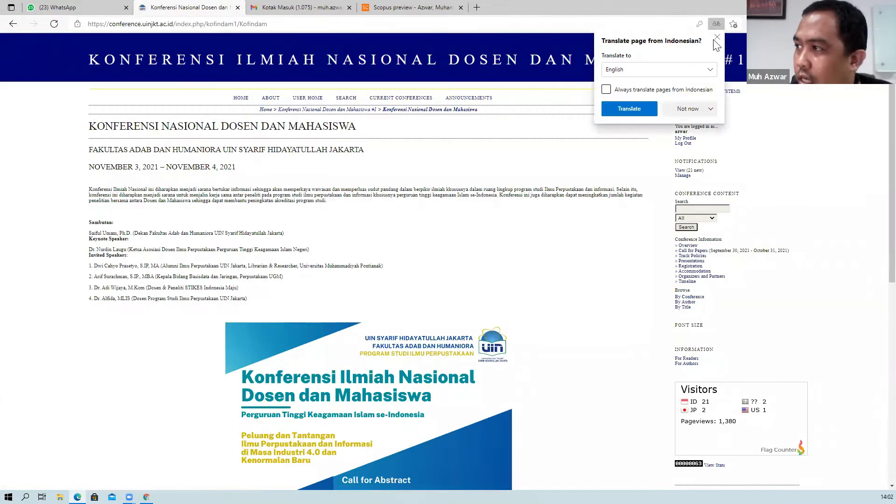
pyautogui.click(717, 37)
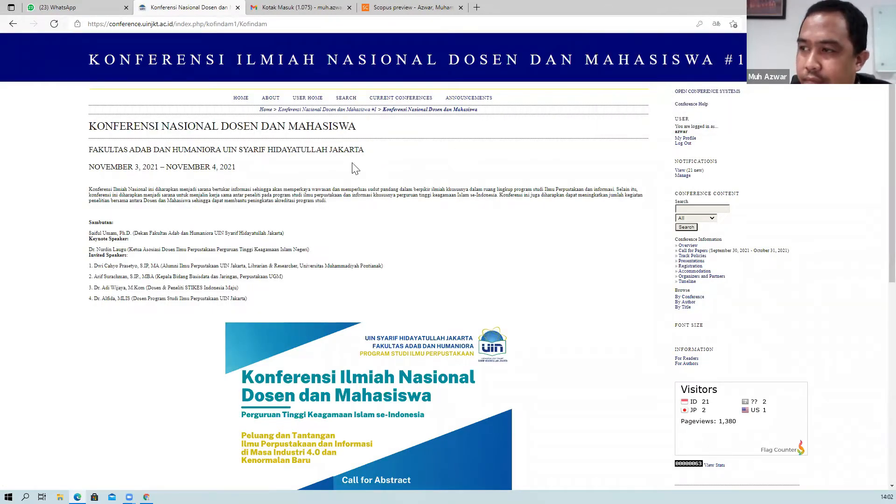
pyautogui.scroll(-8, 433, 207)
pyautogui.scroll(2, 433, 208)
pyautogui.scroll(-2, 437, 205)
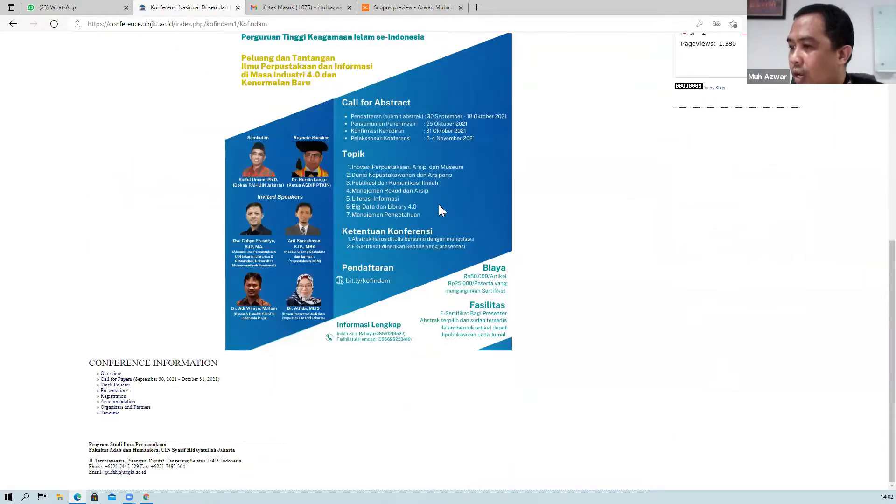
pyautogui.scroll(8, 439, 205)
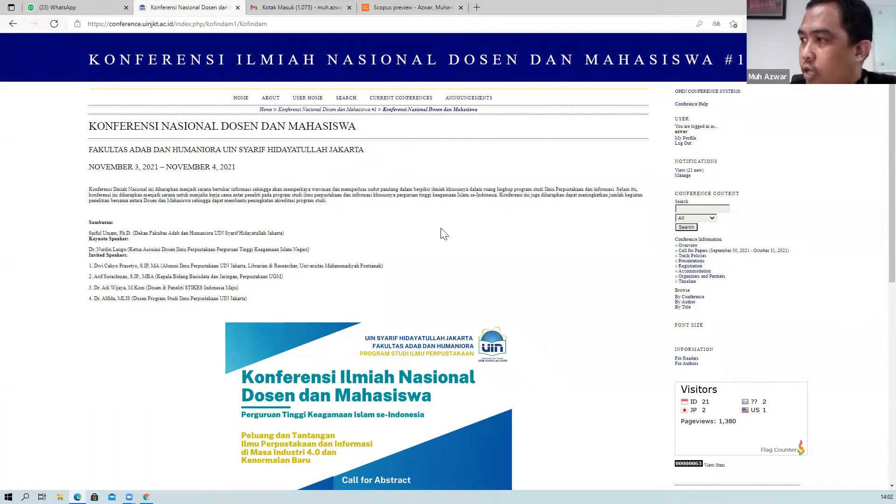
pyautogui.scroll(-2, 451, 234)
pyautogui.scroll(-7, 455, 238)
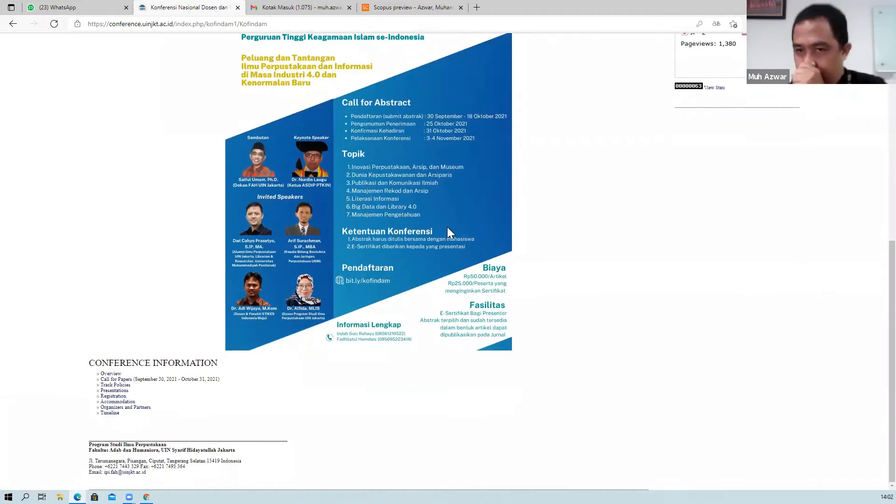
pyautogui.scroll(8, 445, 229)
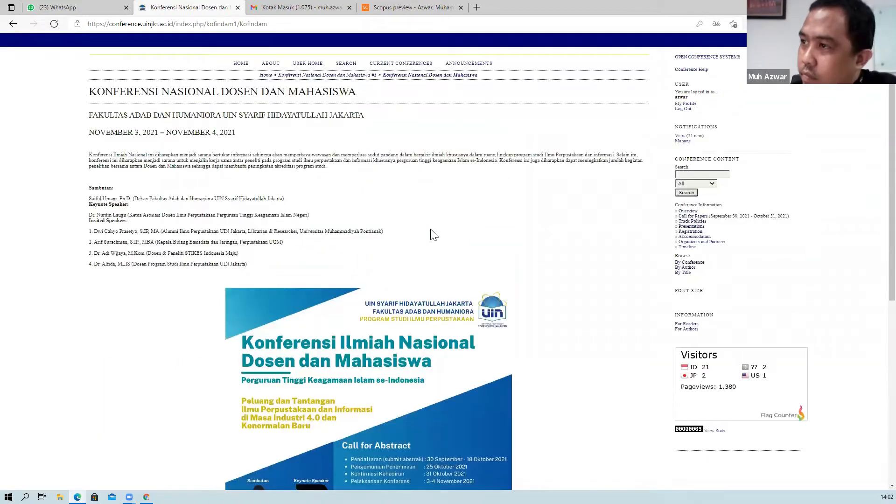
pyautogui.scroll(1, 431, 228)
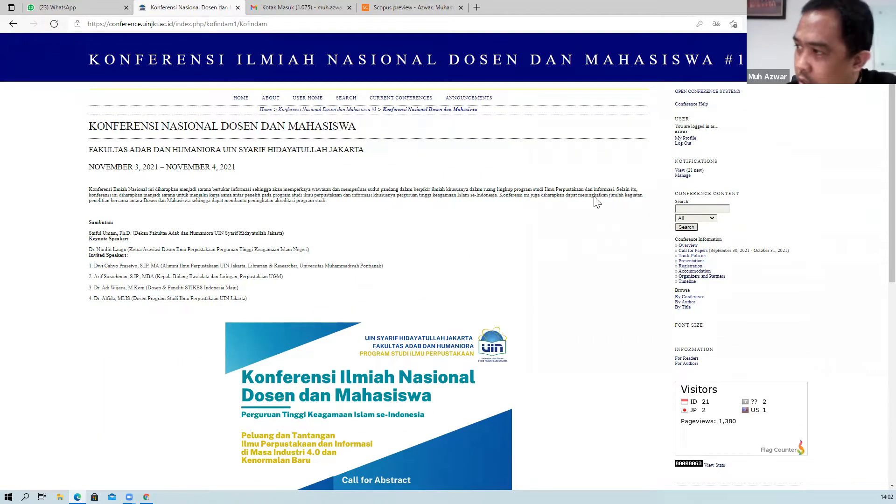
# Log out from User Home, return to the conference page, and open its LOG IN form.
pyautogui.click(316, 101)
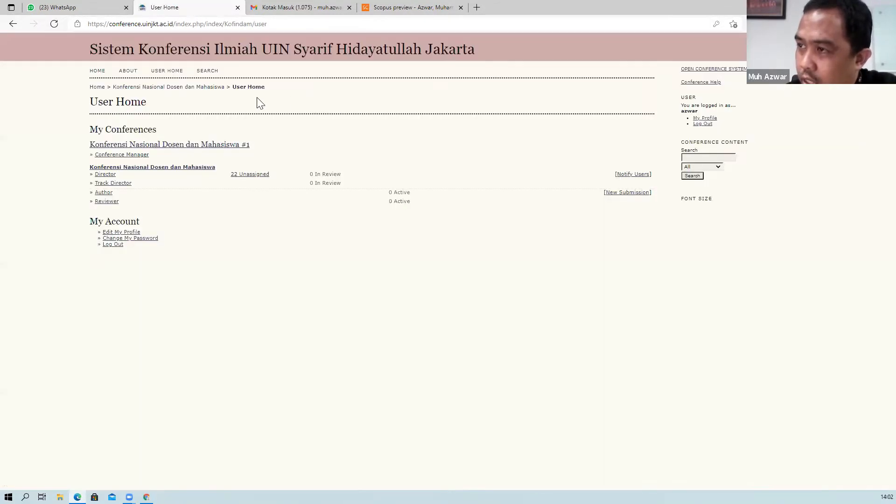
pyautogui.click(702, 123)
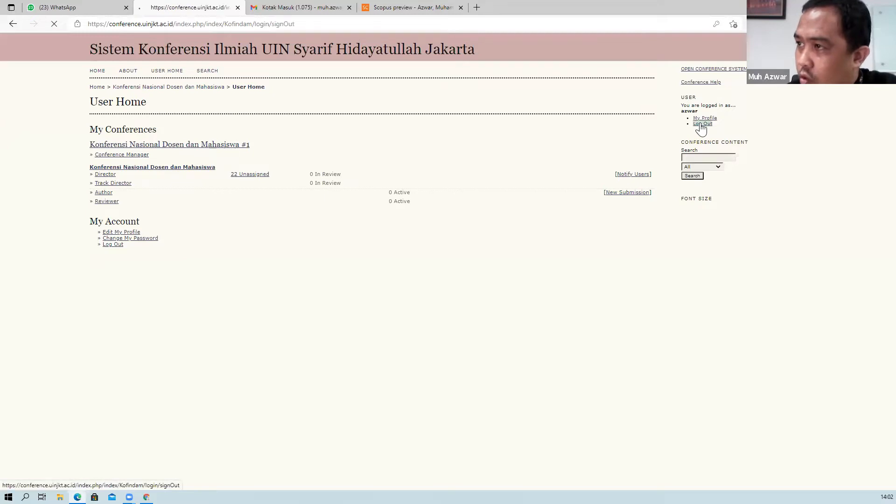
pyautogui.click(97, 73)
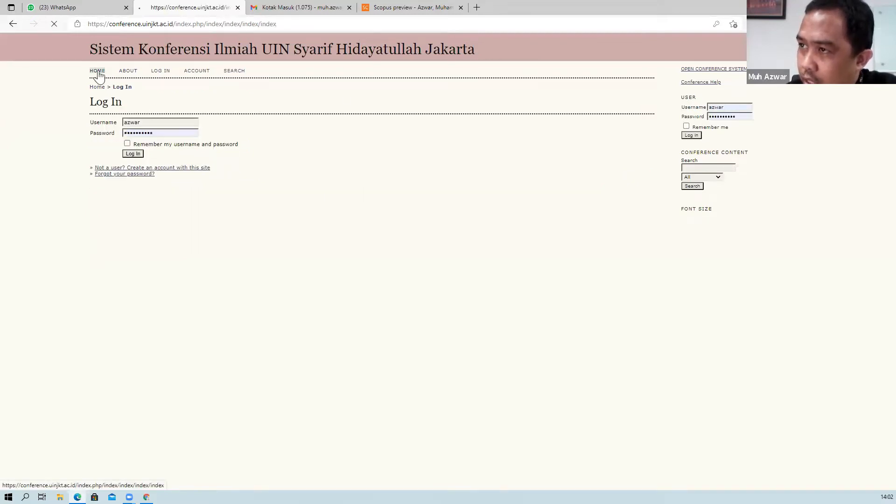
pyautogui.click(717, 37)
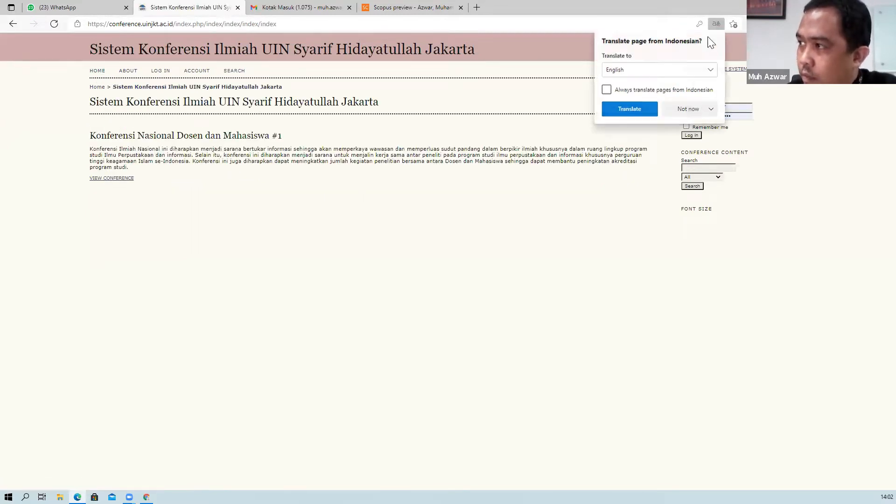
pyautogui.click(113, 181)
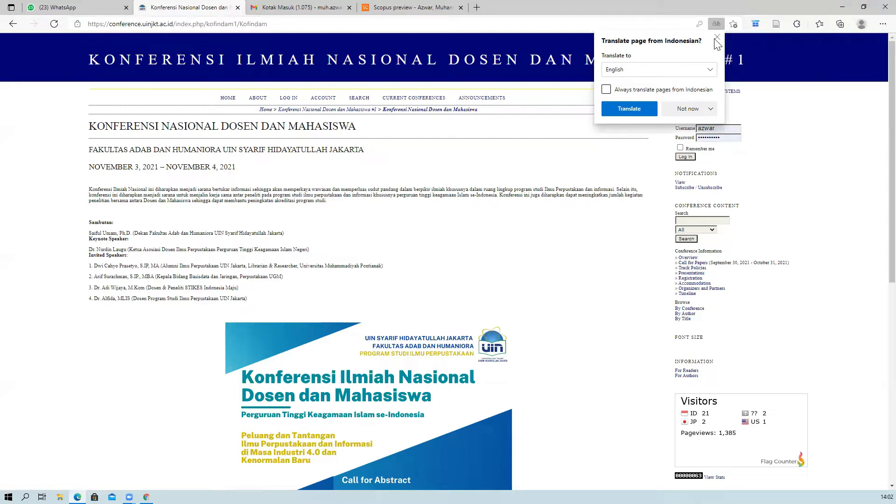
pyautogui.click(715, 38)
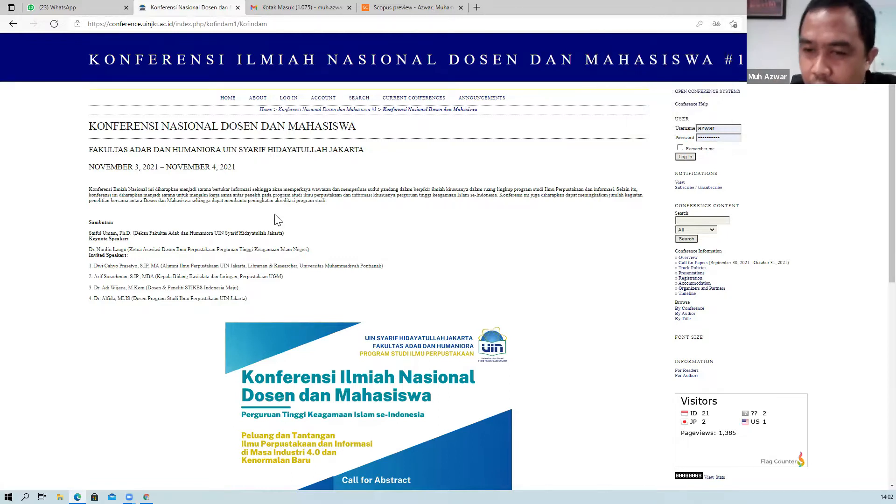
pyautogui.click(288, 99)
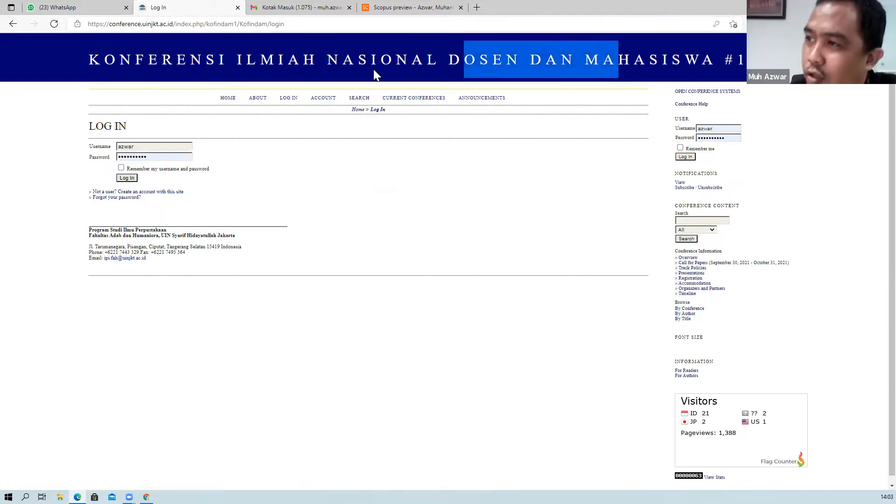
# Go to the site log-in form and sign in with the browser's saved account credentials.
pyautogui.click(228, 102)
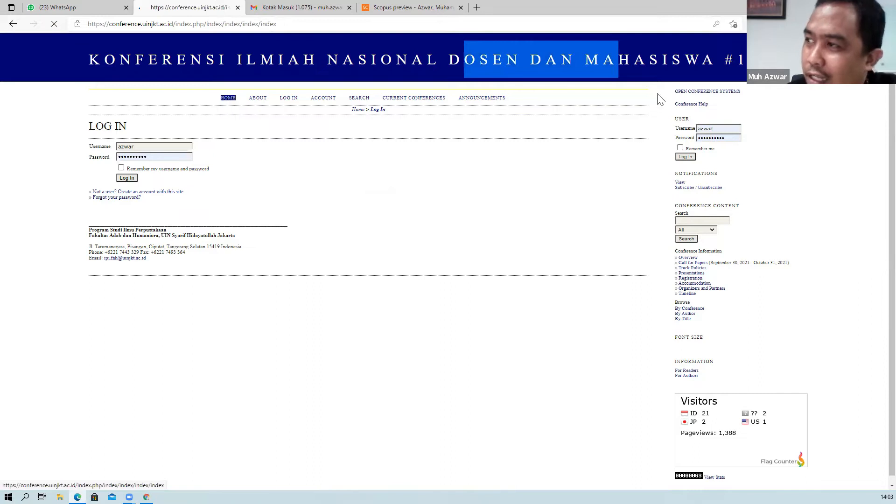
pyautogui.click(103, 78)
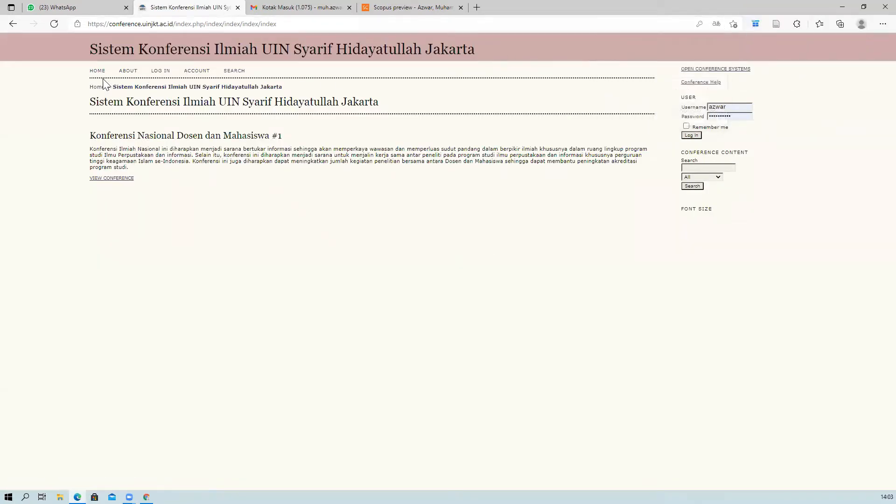
pyautogui.click(160, 71)
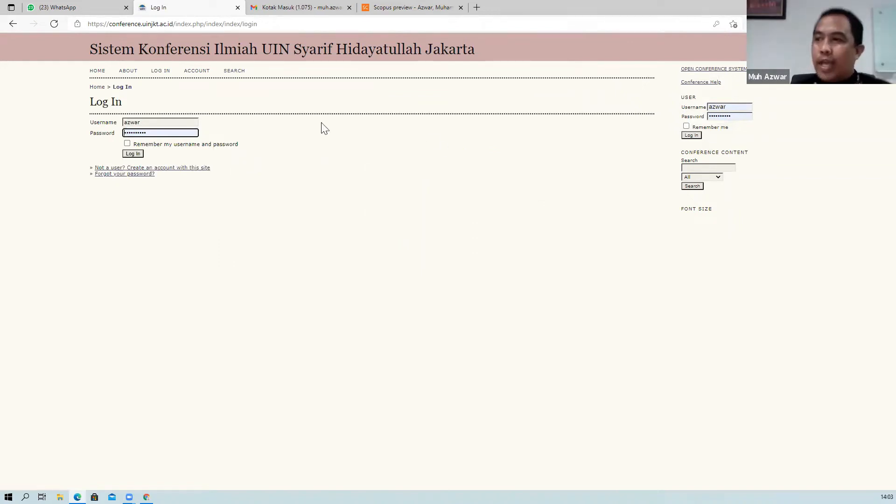
pyautogui.click(149, 124)
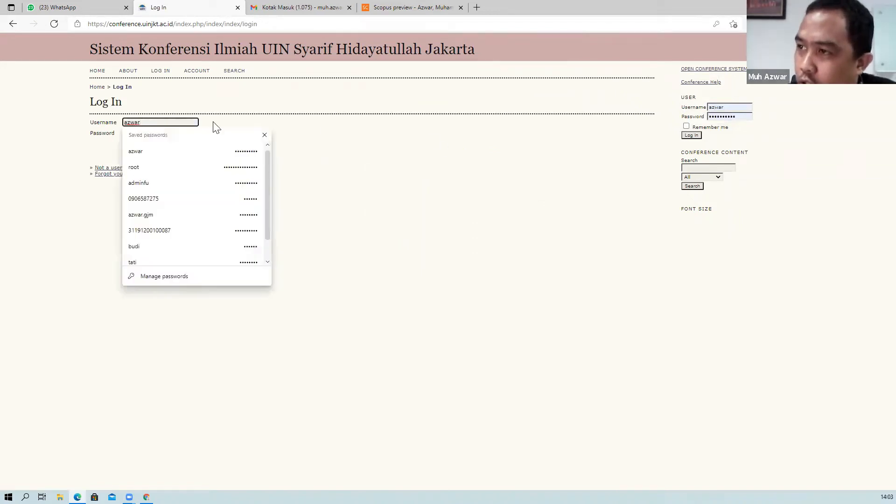
pyautogui.click(138, 156)
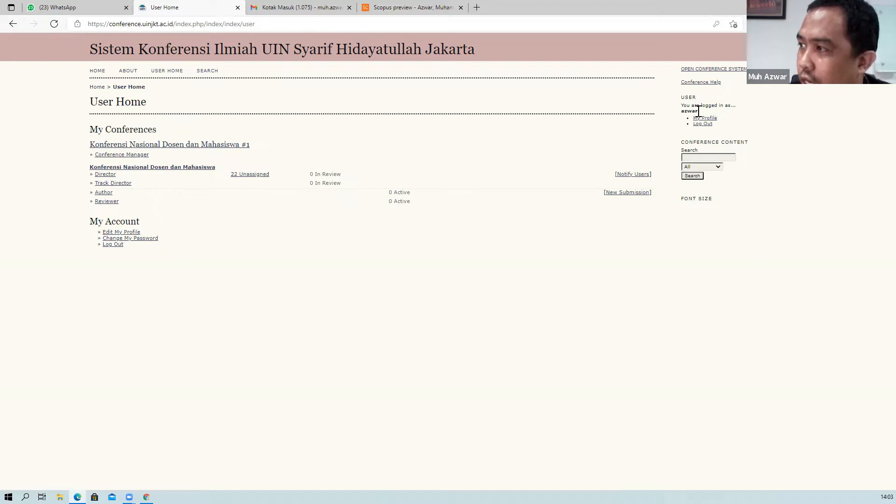
# Clear an accidental text selection on the User Home page.
pyautogui.moveTo(698, 112); pyautogui.dragTo(677, 113)
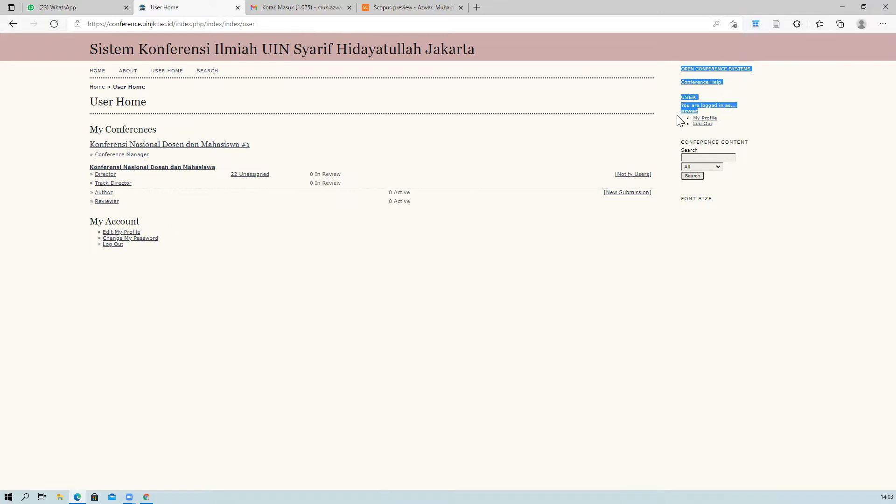
pyautogui.click(765, 122)
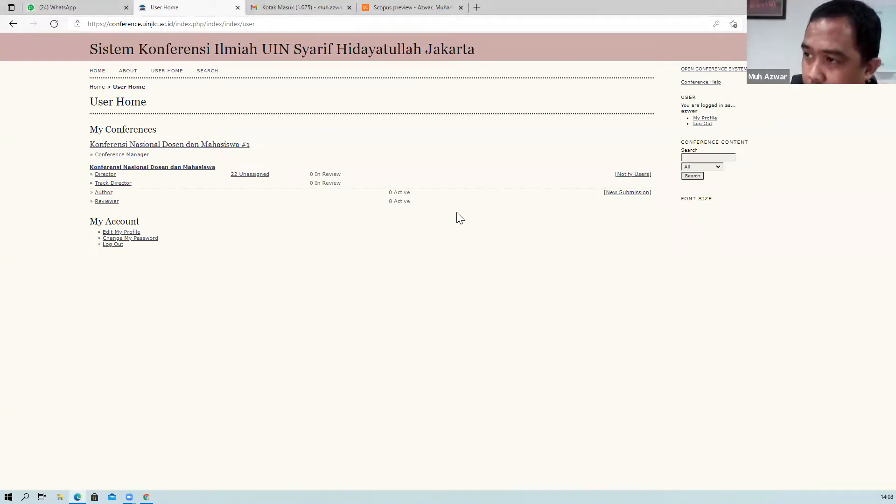
# Open the Director's 22 Unassigned submissions list and locate submission 3 in it.
pyautogui.click(251, 175)
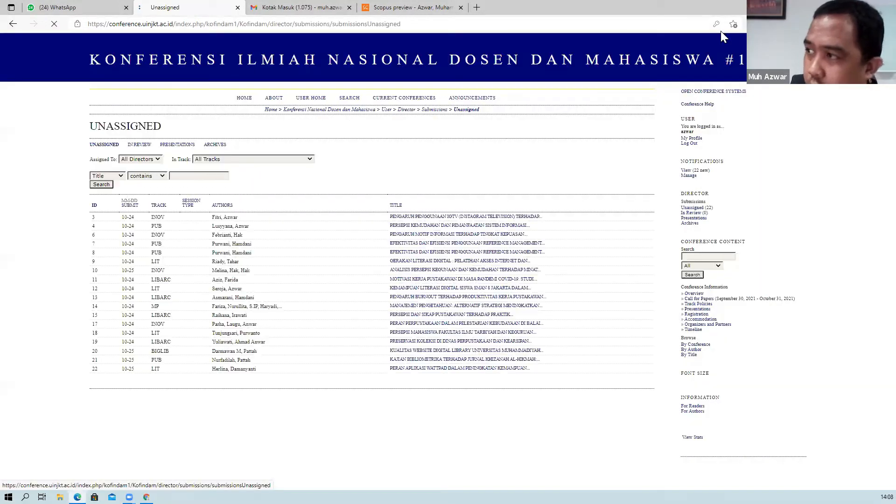
pyautogui.scroll(-2, 458, 268)
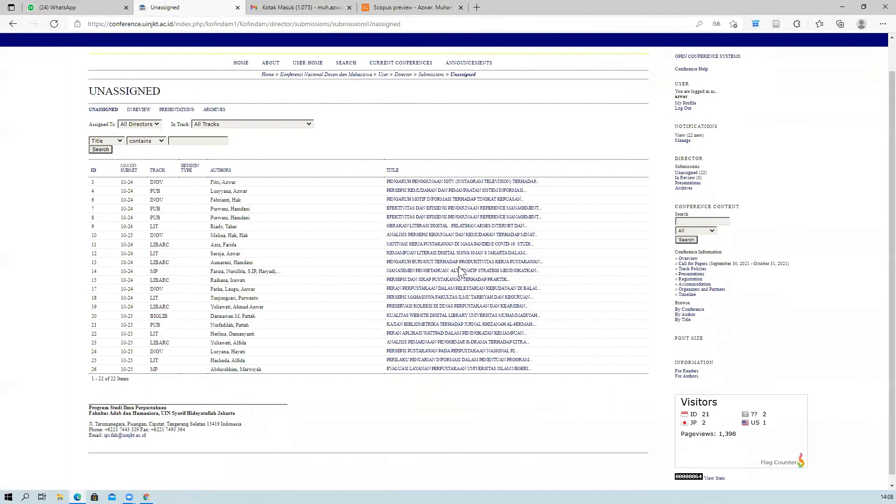
pyautogui.scroll(1, 323, 235)
pyautogui.scroll(-1, 340, 196)
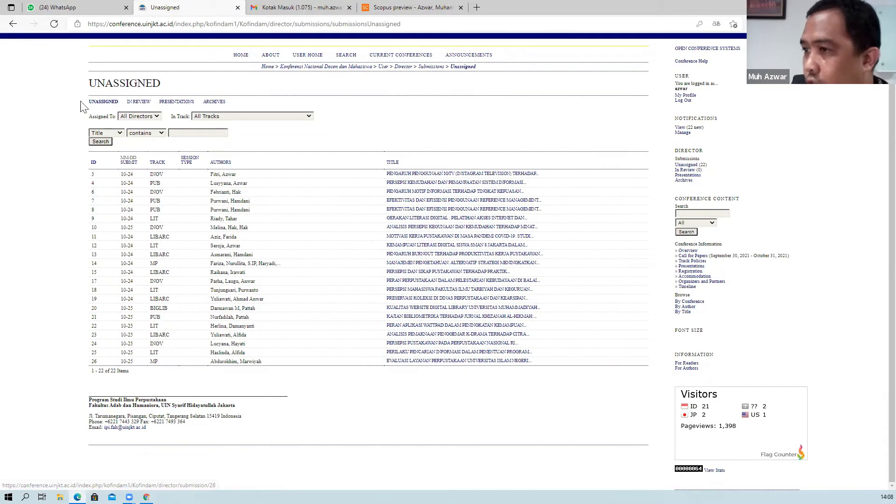
pyautogui.moveTo(91, 174); pyautogui.dragTo(95, 175)
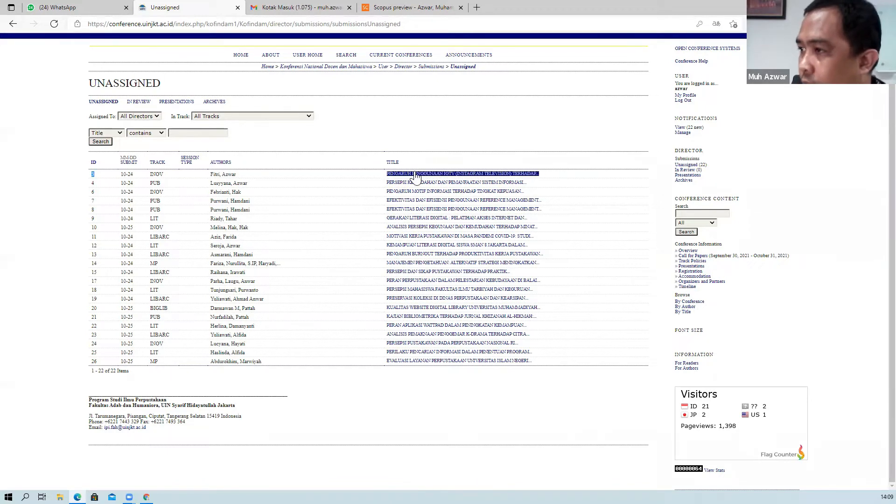
pyautogui.scroll(2, 275, 230)
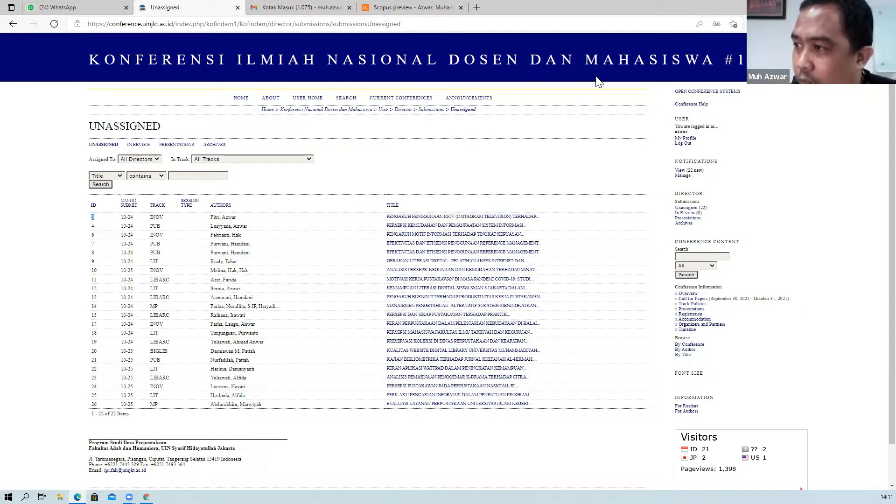
pyautogui.click(418, 217)
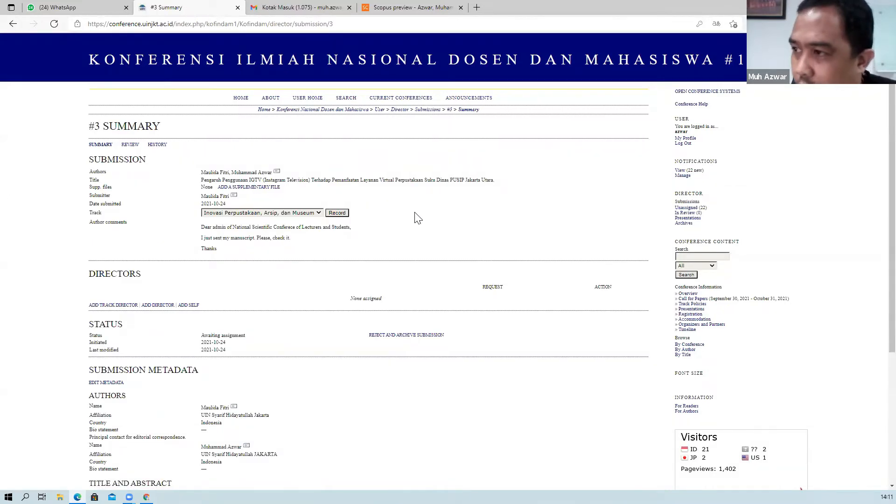
pyautogui.scroll(-1, 418, 218)
pyautogui.scroll(1, 200, 185)
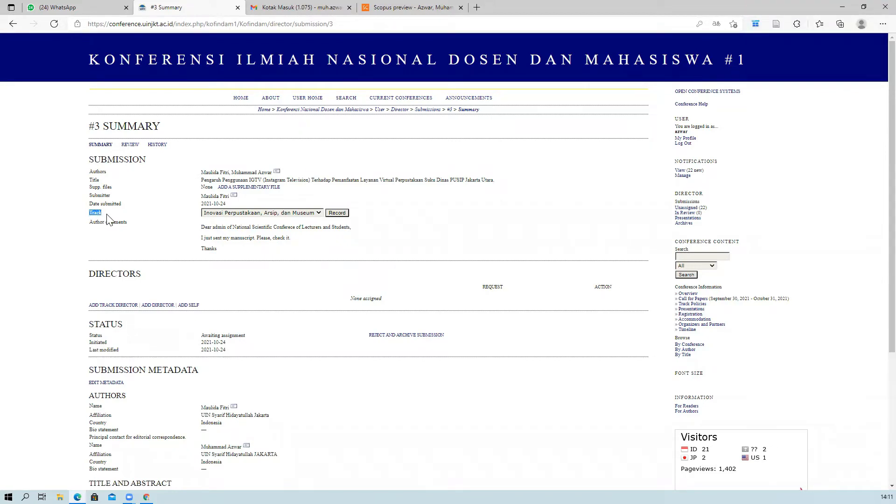
pyautogui.click(144, 218)
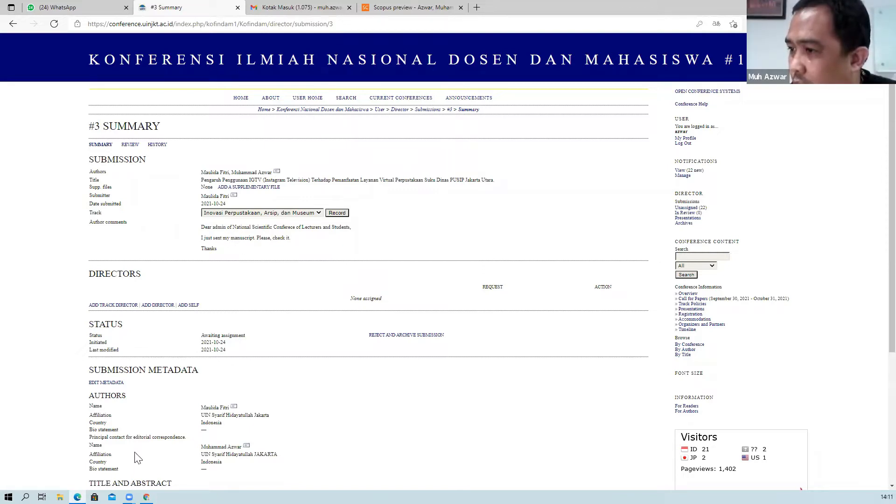
pyautogui.scroll(-4, 202, 356)
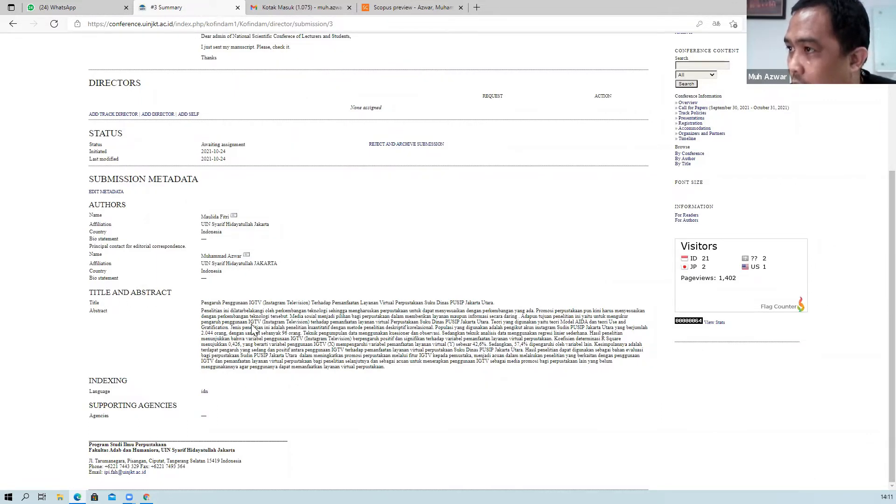
pyautogui.scroll(5, 253, 328)
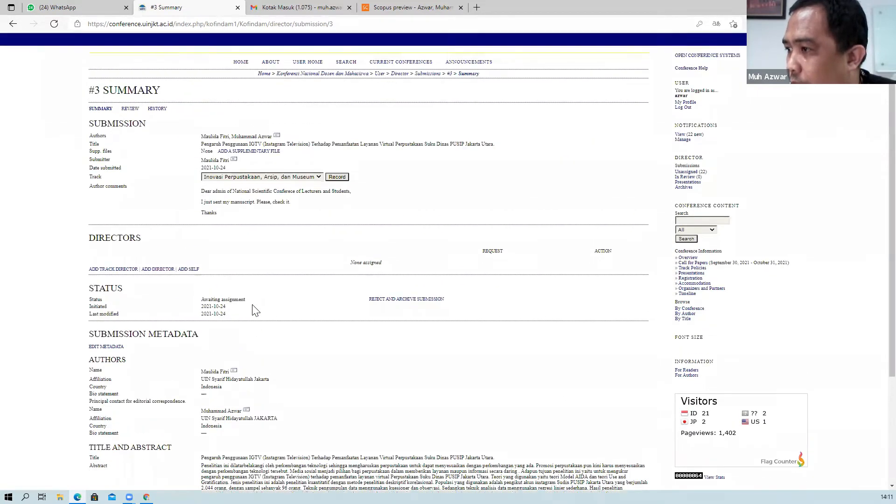
pyautogui.scroll(1, 255, 310)
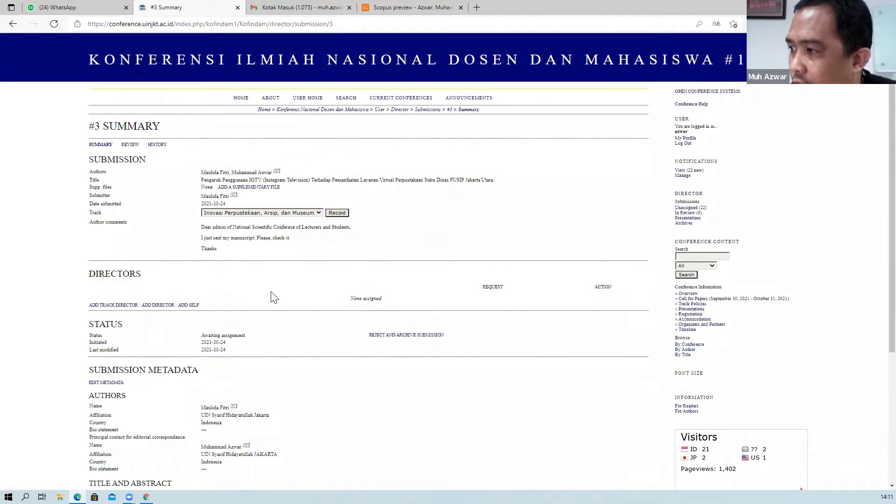
pyautogui.scroll(-4, 274, 297)
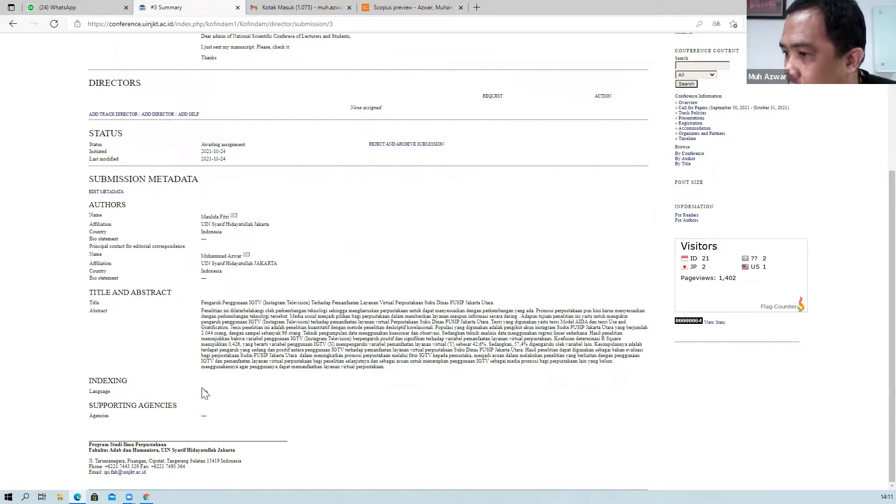
pyautogui.scroll(1, 250, 396)
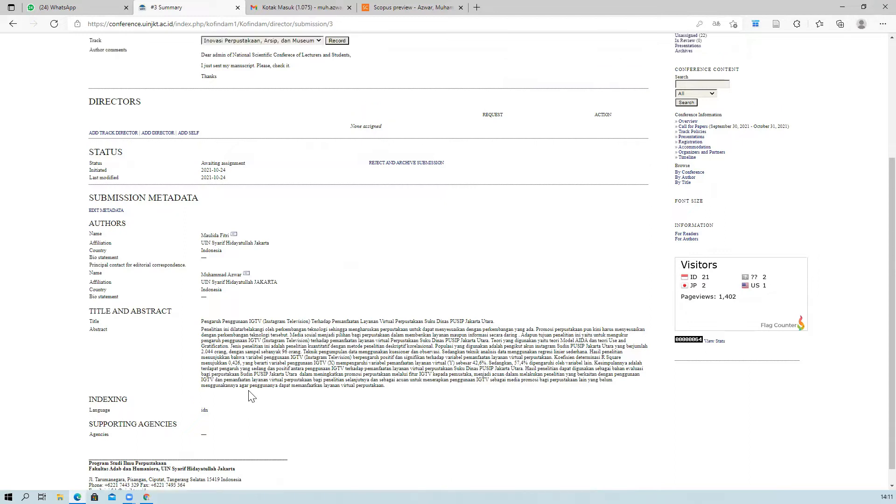
pyautogui.scroll(3, 251, 396)
pyautogui.scroll(4, 252, 385)
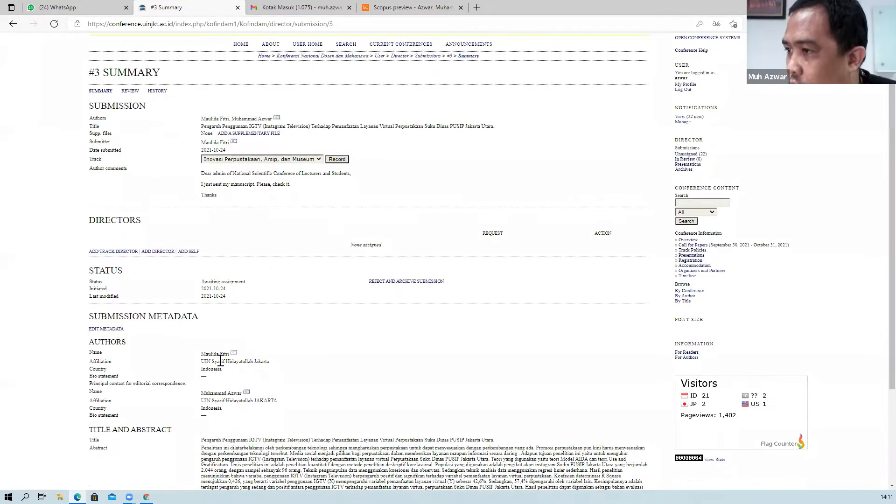
pyautogui.scroll(-8, 231, 354)
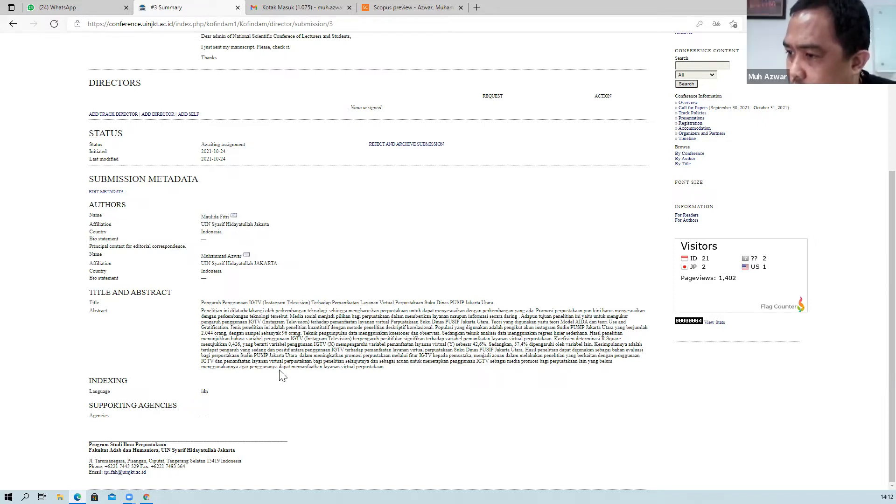
pyautogui.scroll(3, 279, 368)
pyautogui.scroll(1, 282, 364)
pyautogui.scroll(-4, 280, 357)
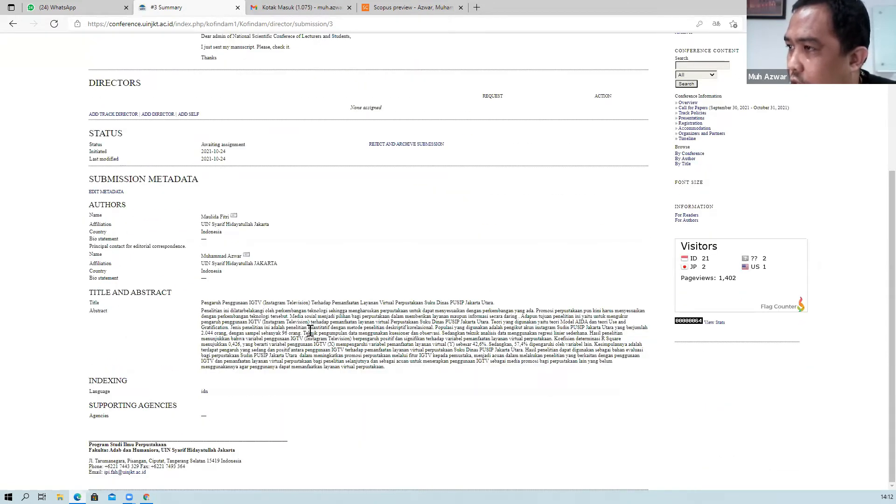
pyautogui.scroll(4, 308, 334)
pyautogui.scroll(-3, 307, 336)
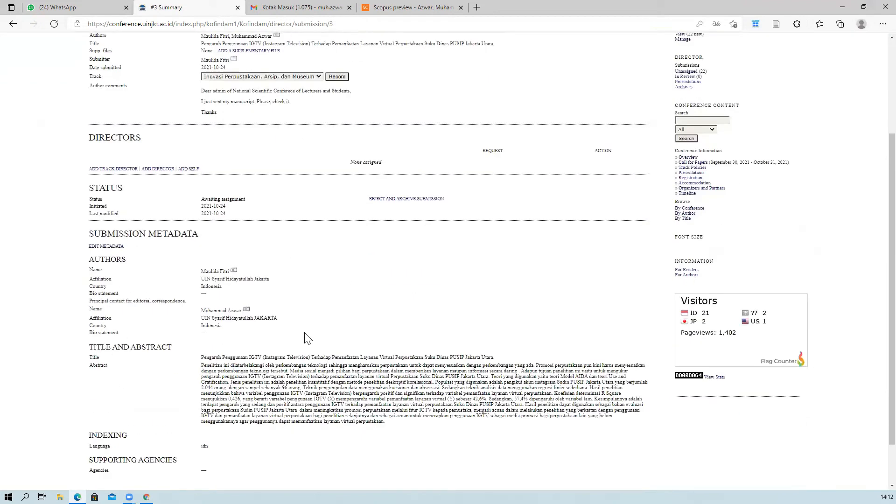
pyautogui.scroll(3, 286, 224)
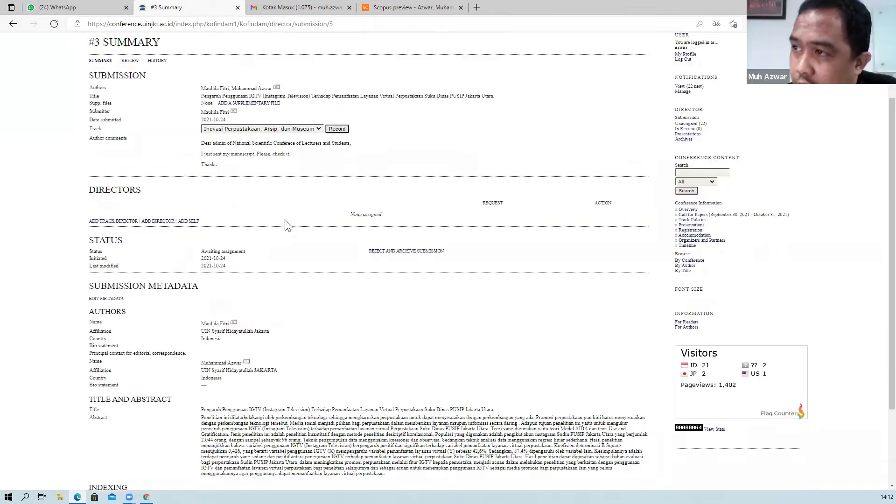
pyautogui.scroll(-4, 276, 300)
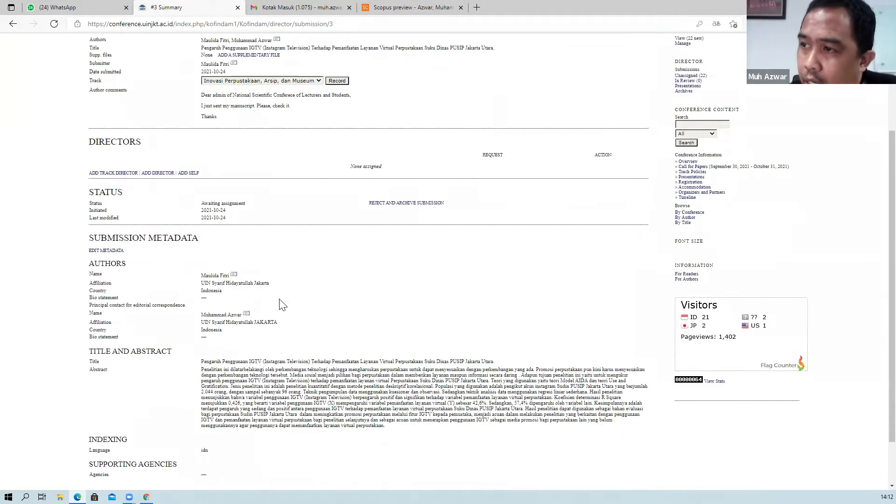
pyautogui.scroll(3, 282, 304)
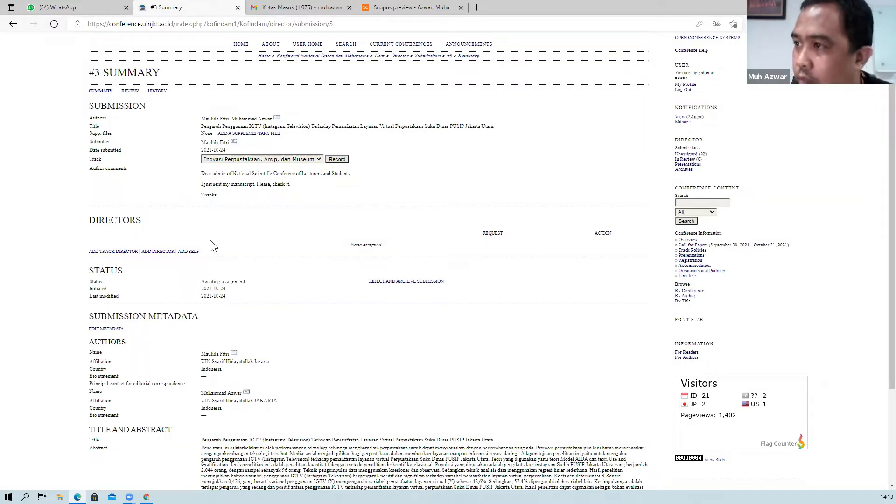
# Open submission #3's Add Track Director list, then open User Home in a new tab.
pyautogui.click(120, 252)
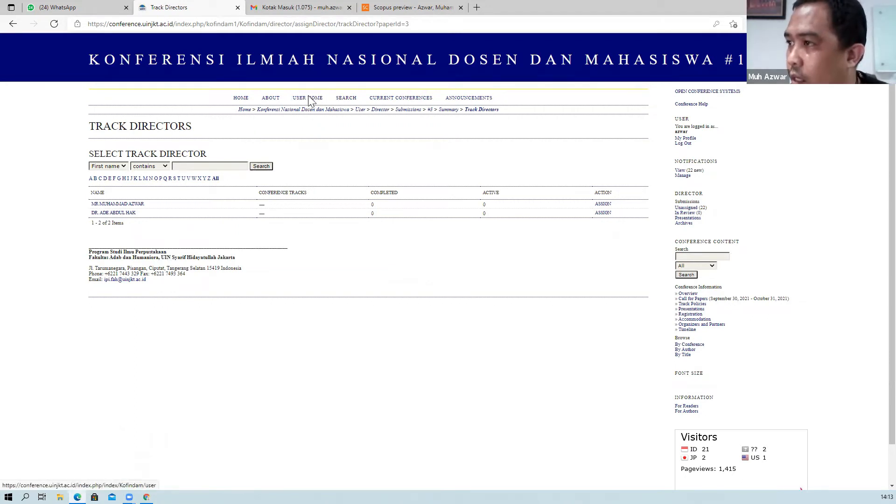
pyautogui.rightClick(240, 98)
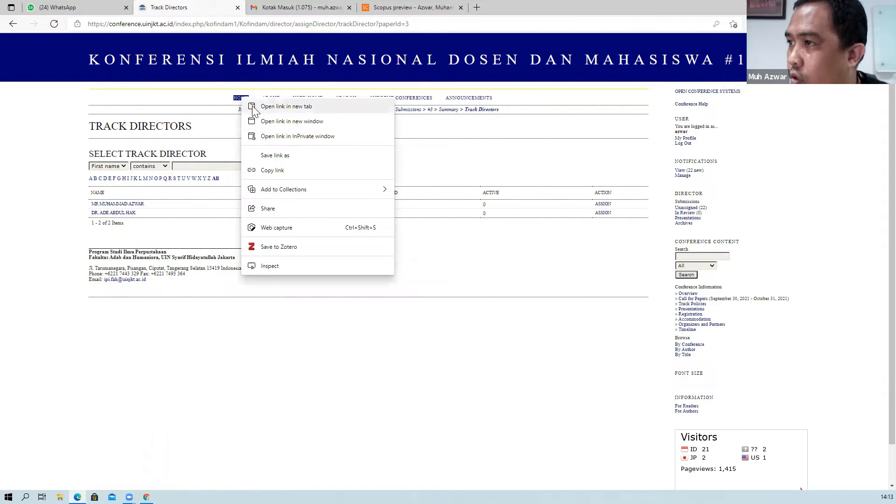
pyautogui.click(252, 108)
pyautogui.click(276, 9)
pyautogui.click(169, 73)
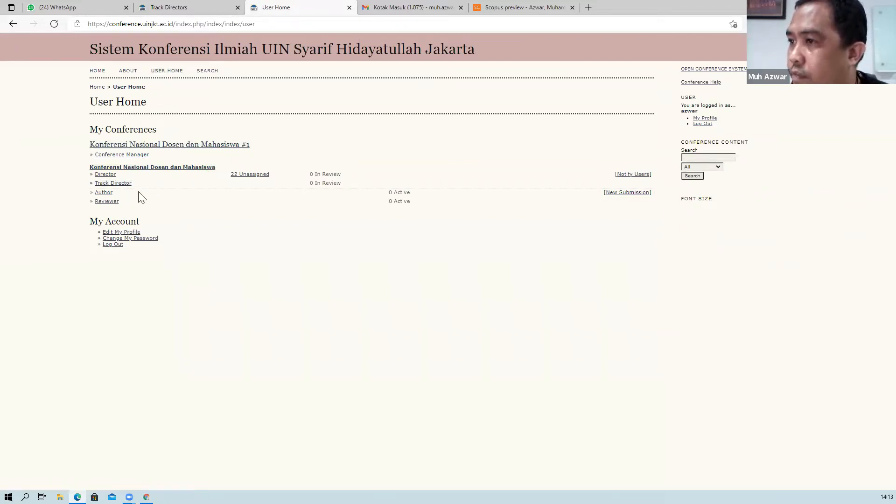
# Start a new user from site management: enter first and last name, gender M, initials PP.
pyautogui.click(121, 156)
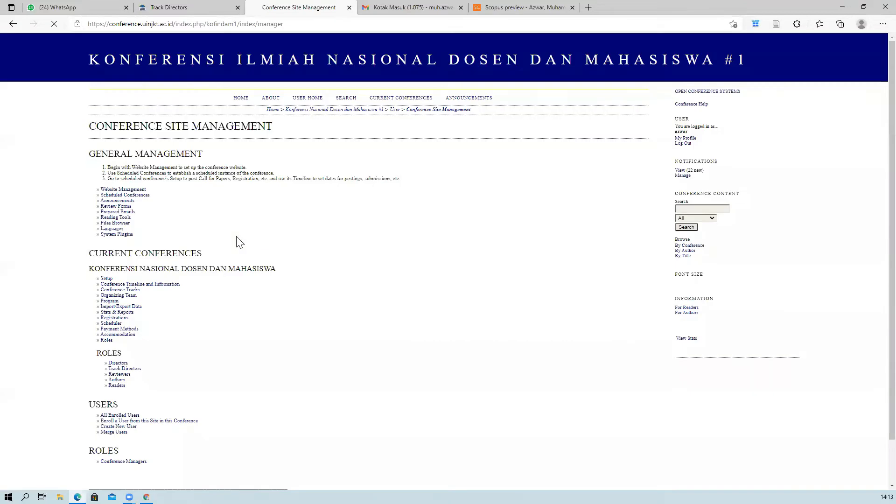
pyautogui.scroll(-2, 182, 285)
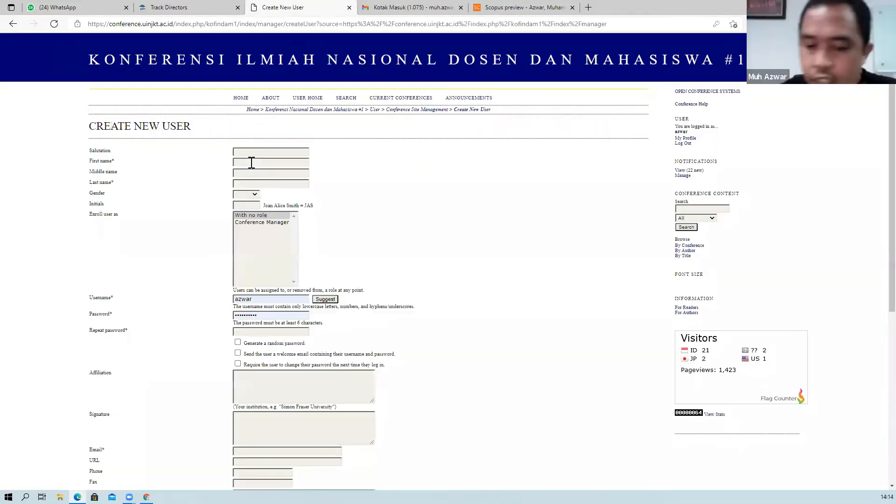
pyautogui.click(251, 162)
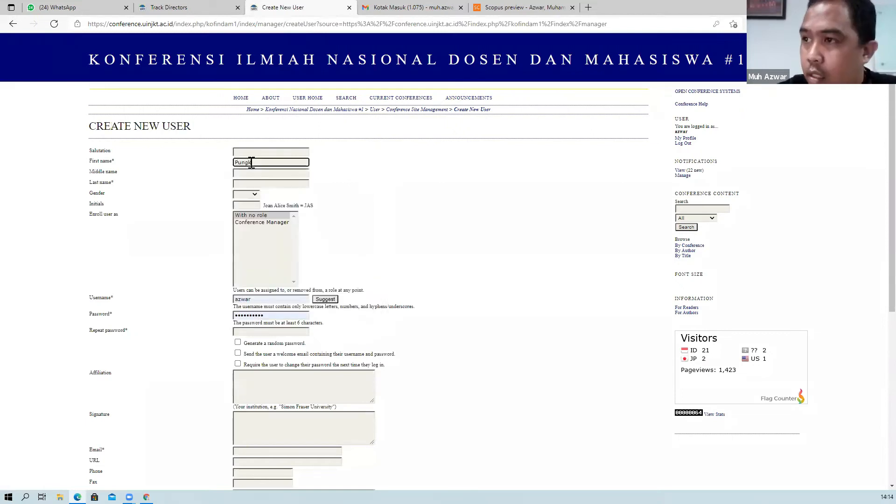
pyautogui.press('Tab')
pyautogui.press('Tab')
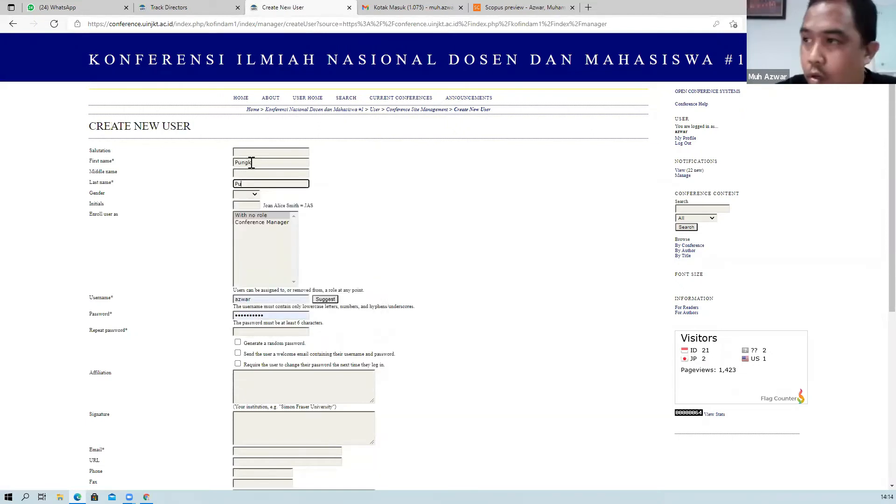
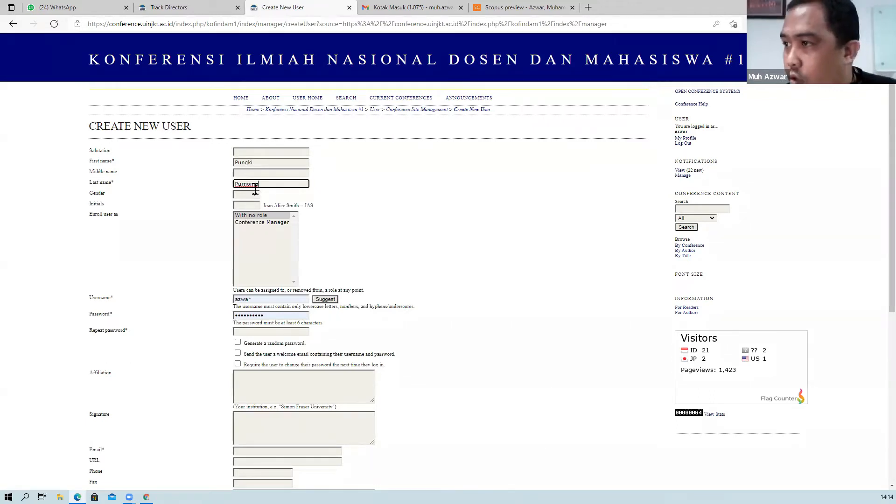
pyautogui.click(246, 194)
pyautogui.click(238, 210)
pyautogui.press('Tab')
pyautogui.write('PP')
pyautogui.press('Tab')
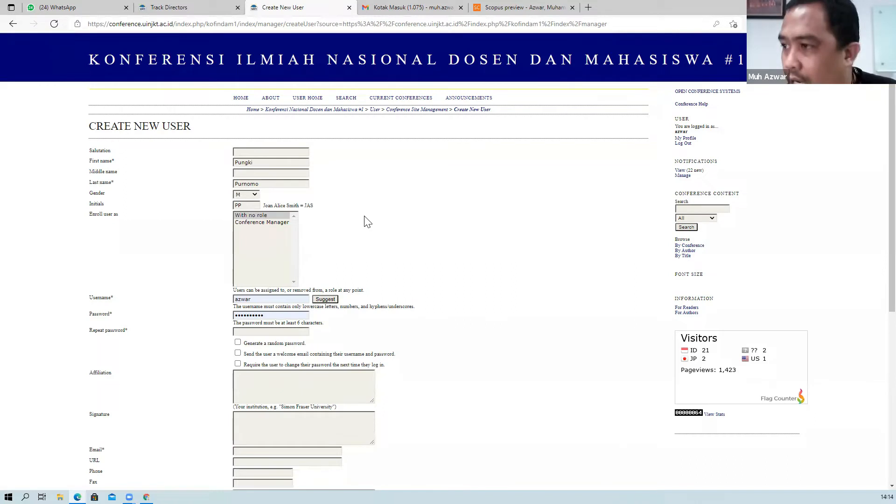
pyautogui.scroll(-2, 336, 226)
# Set the new user's username and password, repeat the password, and enable the welcome email.
pyautogui.doubleClick(283, 230)
pyautogui.write('p')
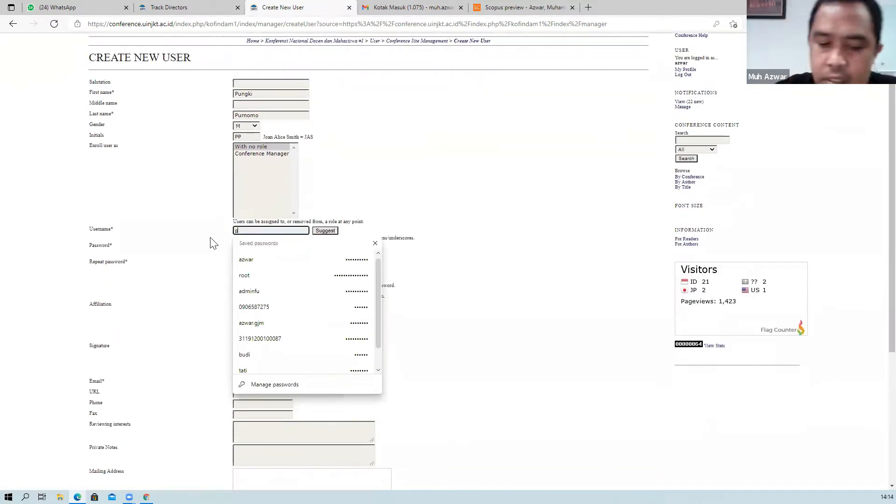
pyautogui.write('ungki')
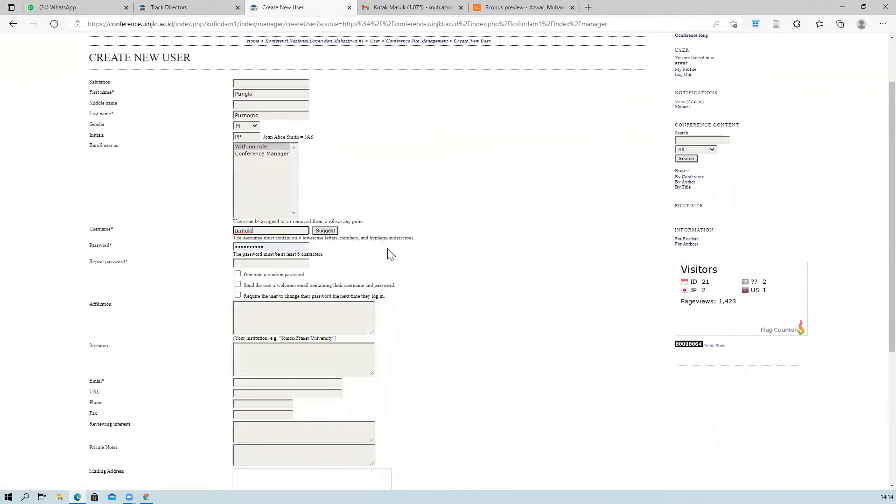
pyautogui.doubleClick(282, 246)
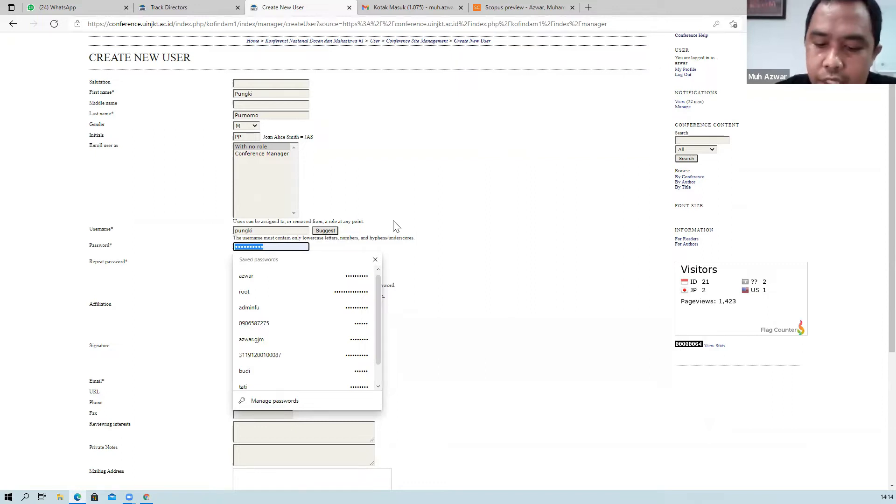
pyautogui.write('•••••••••••')
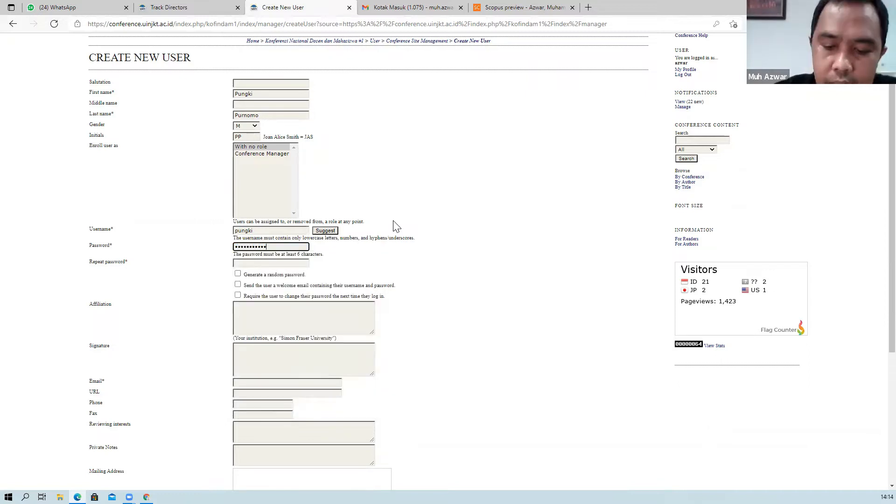
pyautogui.press('Tab')
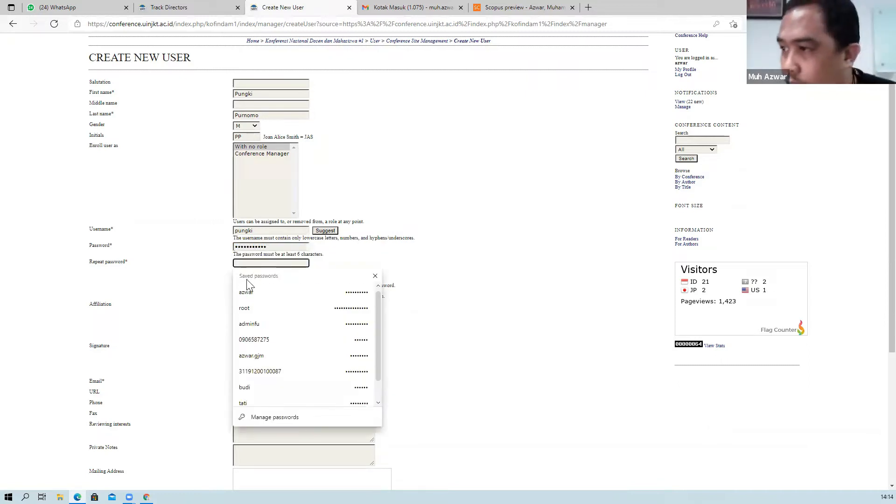
pyautogui.write('•••••••••••')
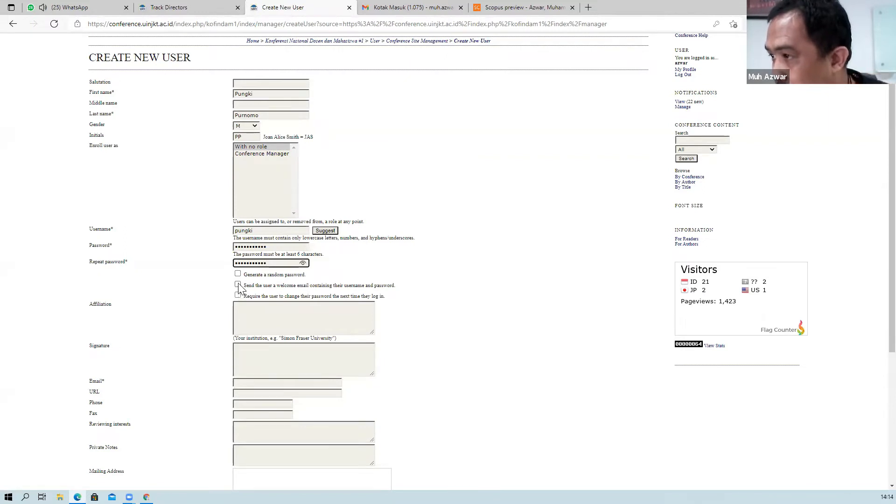
pyautogui.click(238, 284)
# Enter affiliation 'UIN Syarif Hidayatullah Jakarrta' and the user's e-mail address.
pyautogui.scroll(-2, 241, 296)
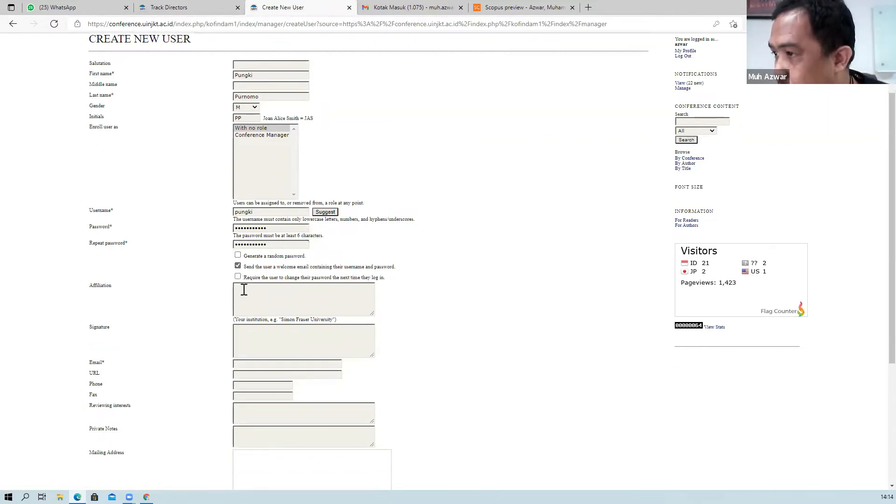
pyautogui.click(242, 240)
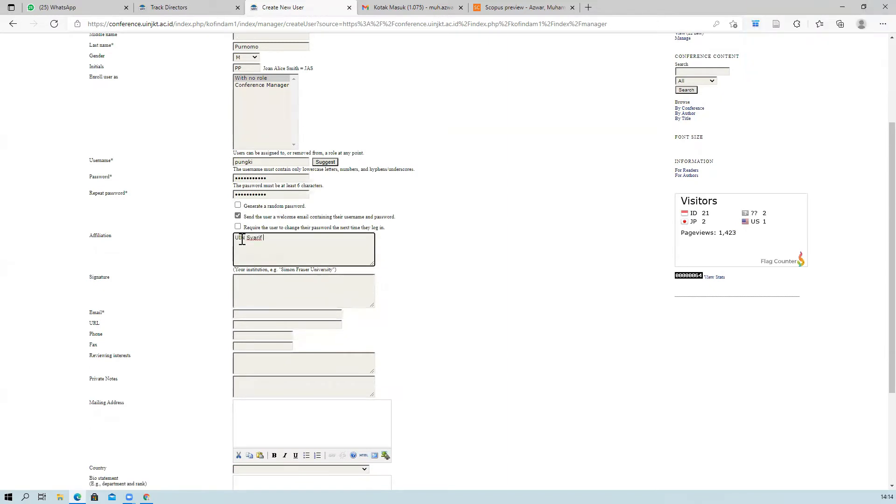
pyautogui.write('UIN Syarif Hidayatullah Jakarrta')
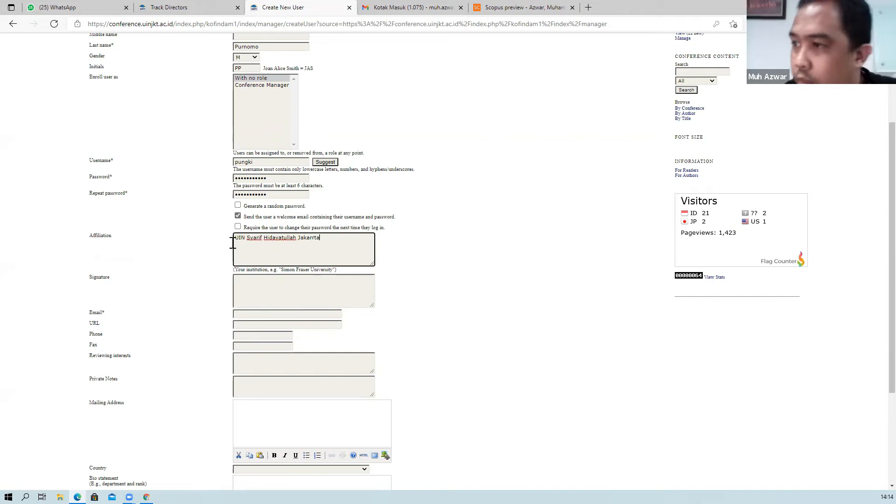
pyautogui.click(264, 280)
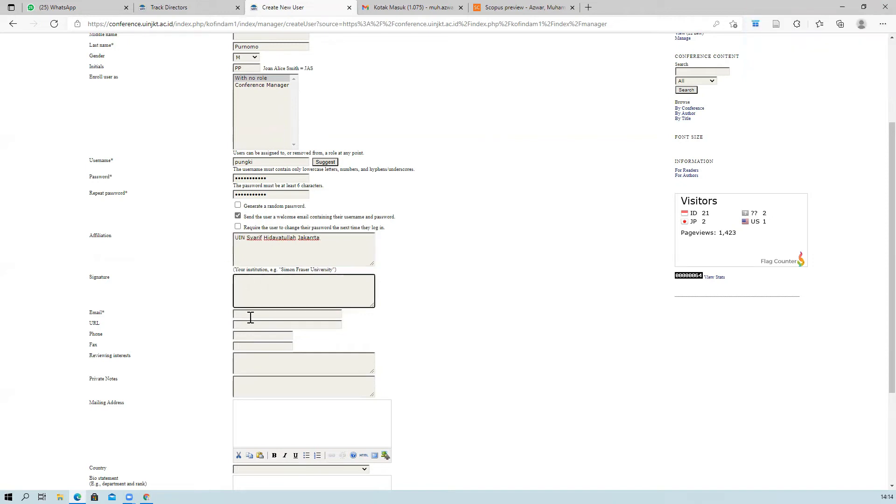
pyautogui.click(250, 314)
pyautogui.write('pungki')
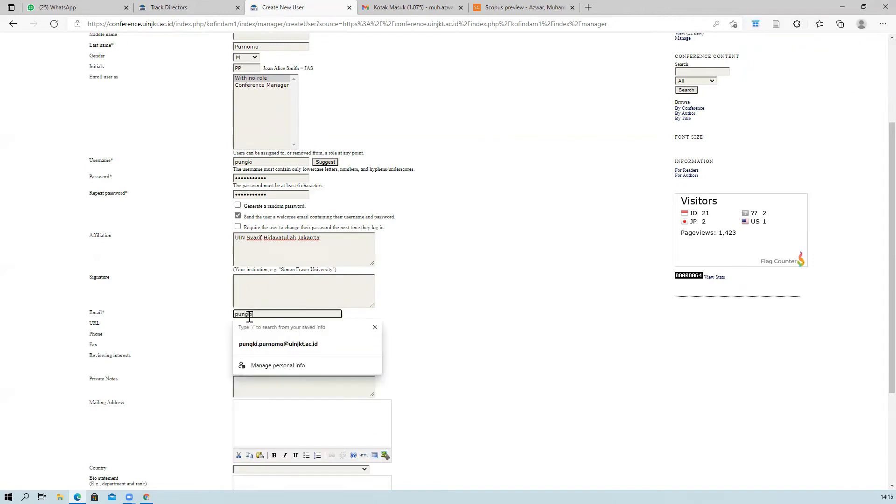
pyautogui.click(289, 343)
# Choose Indonesia as the country and save the new user account.
pyautogui.scroll(-1, 282, 306)
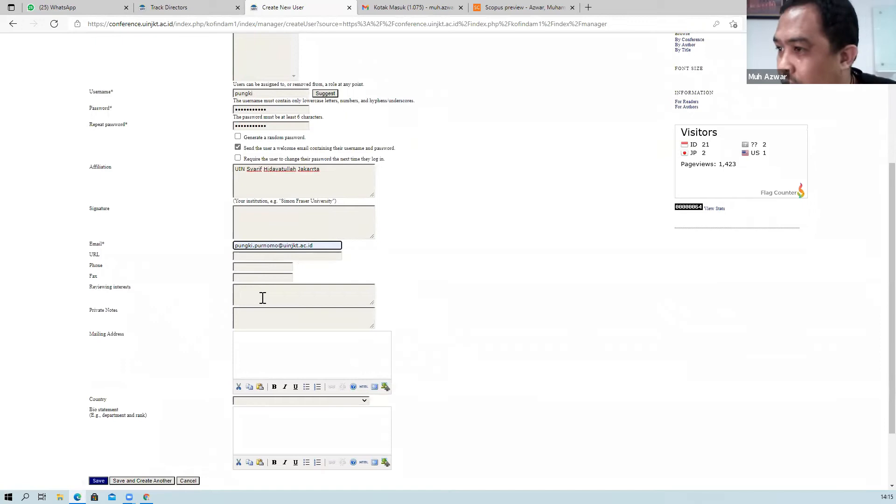
pyautogui.scroll(-1, 259, 298)
pyautogui.scroll(-1, 256, 320)
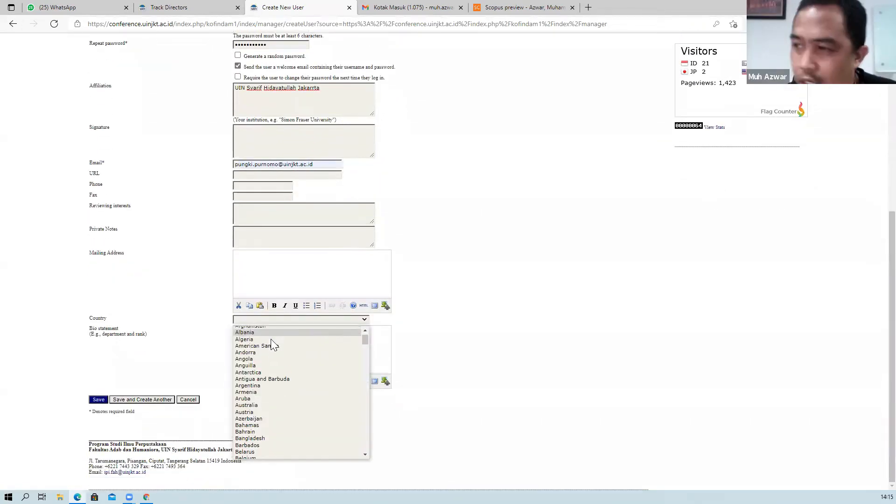
pyautogui.scroll(-1, 272, 339)
pyautogui.click(273, 331)
pyautogui.write('in')
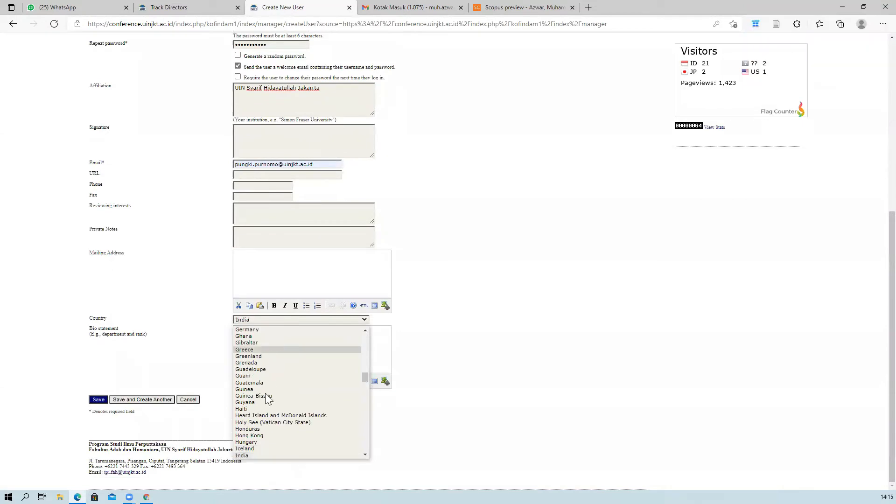
pyautogui.scroll(-1, 266, 406)
pyautogui.click(265, 441)
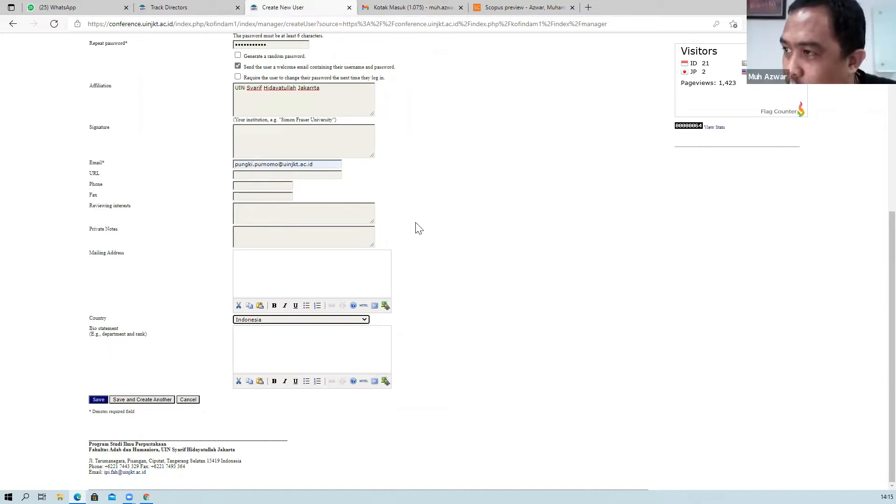
pyautogui.scroll(1, 422, 246)
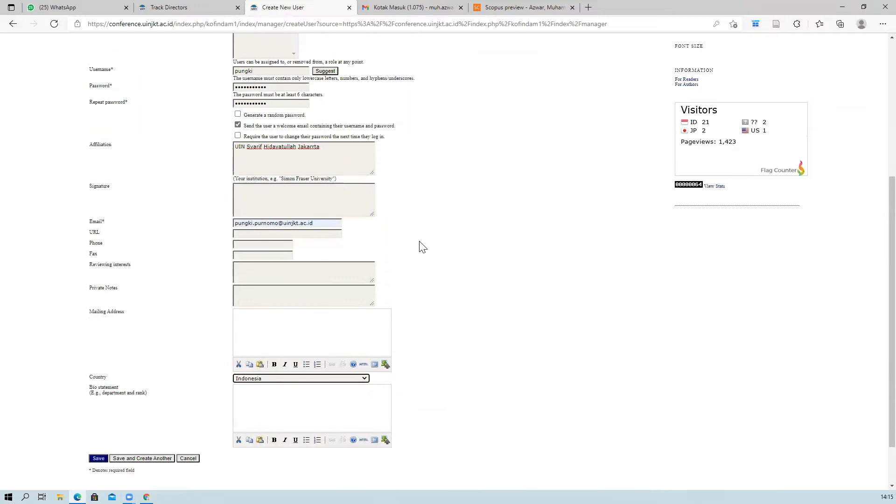
pyautogui.scroll(2, 420, 247)
pyautogui.scroll(-3, 419, 246)
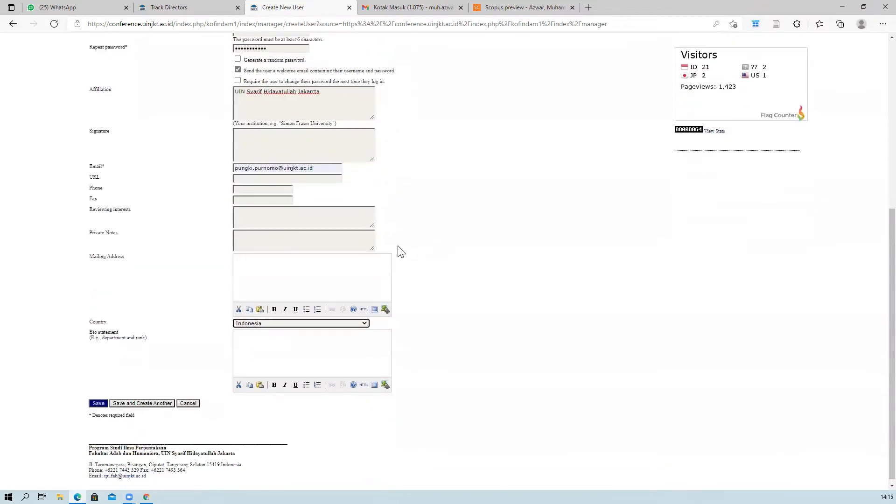
pyautogui.click(100, 400)
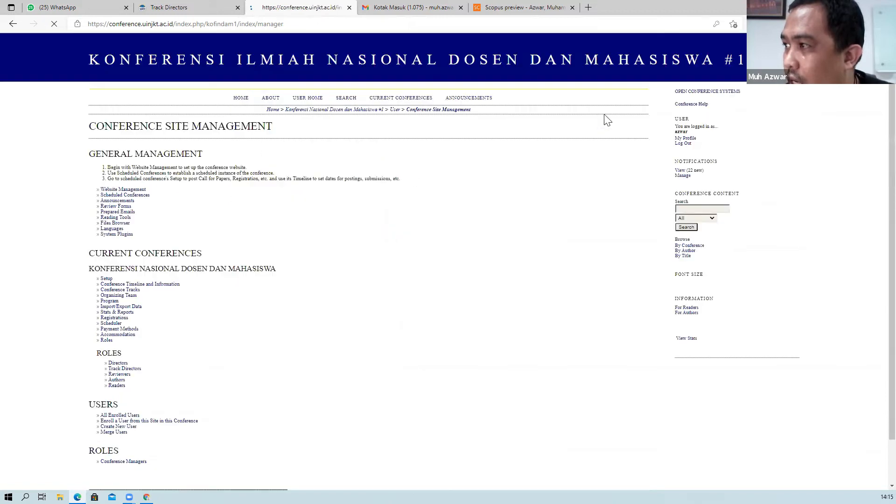
# Enroll the newly created user as a Track Director via a first-name search in Enroll Existing User.
pyautogui.click(734, 41)
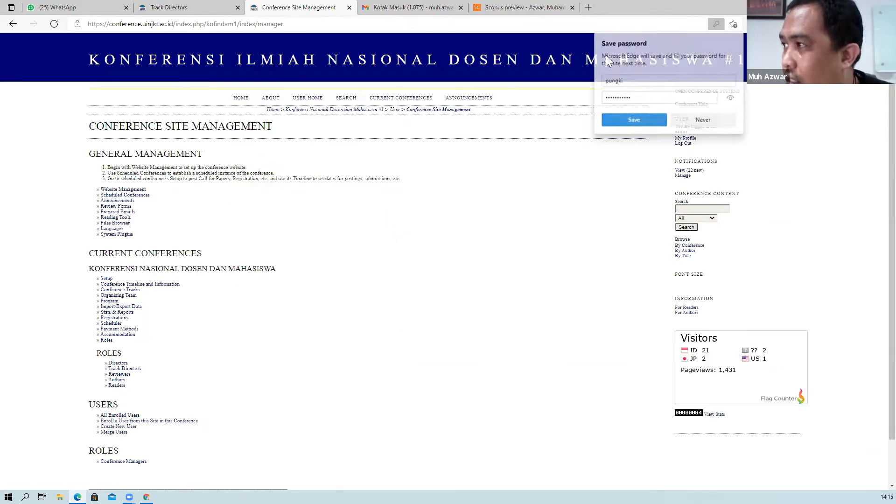
pyautogui.click(124, 369)
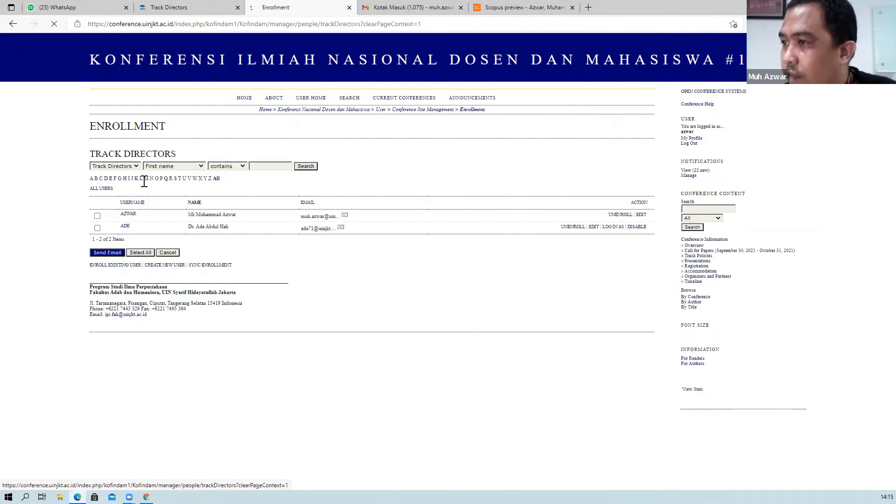
pyautogui.click(119, 265)
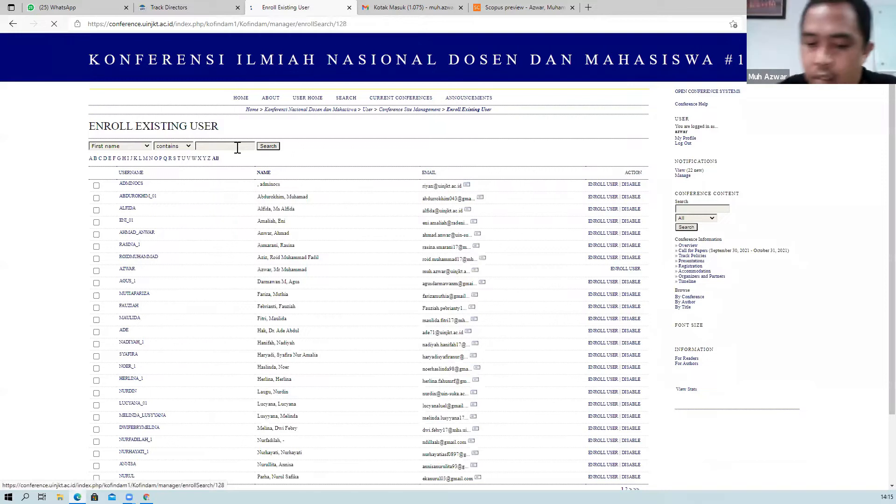
pyautogui.click(237, 148)
pyautogui.write('pungki')
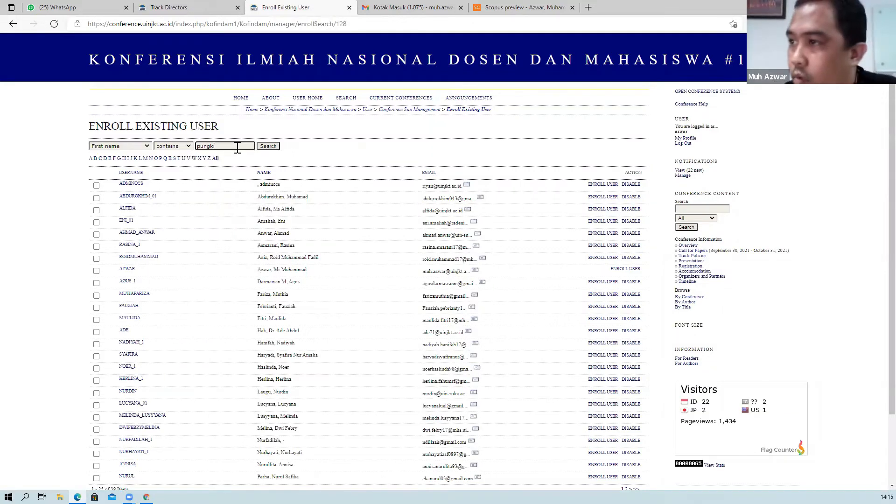
pyautogui.click(268, 146)
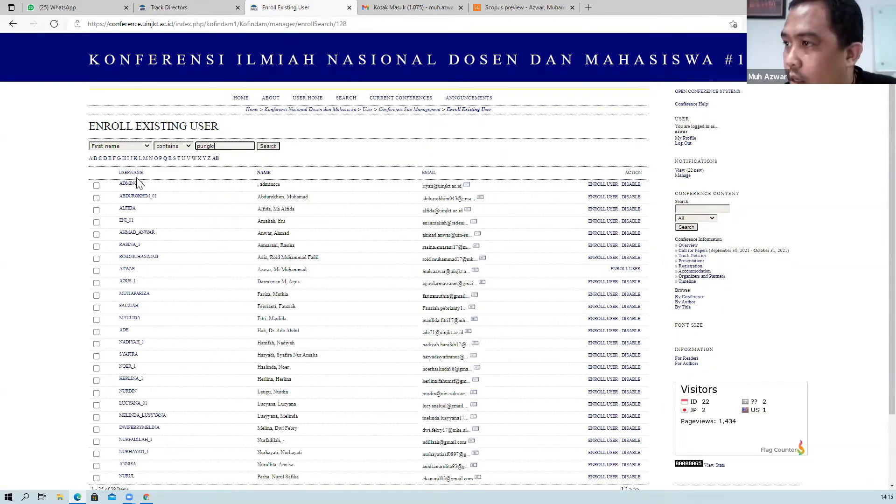
pyautogui.click(609, 185)
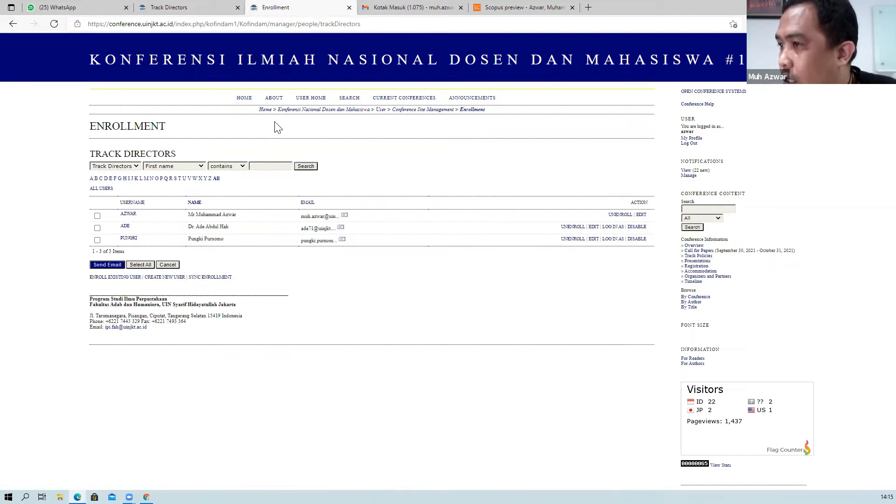
pyautogui.click(310, 99)
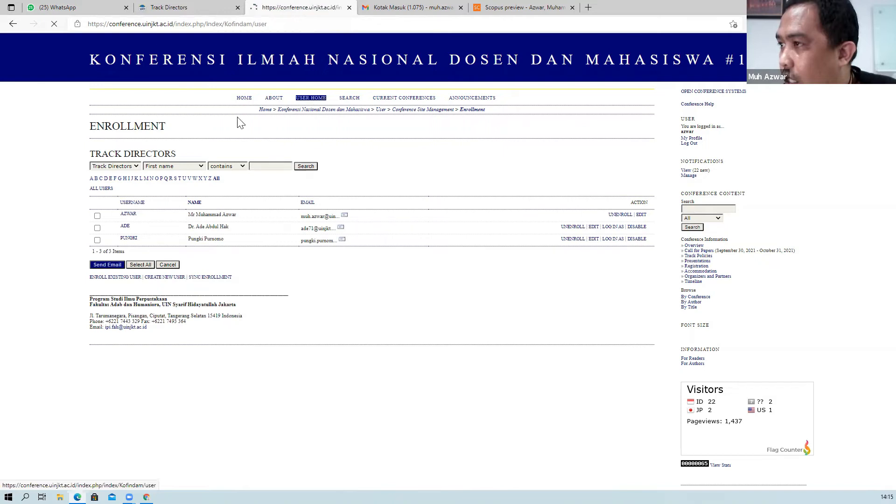
# Reopen the 22 Unassigned list and choose Add Track Director on submission #3.
pyautogui.click(250, 174)
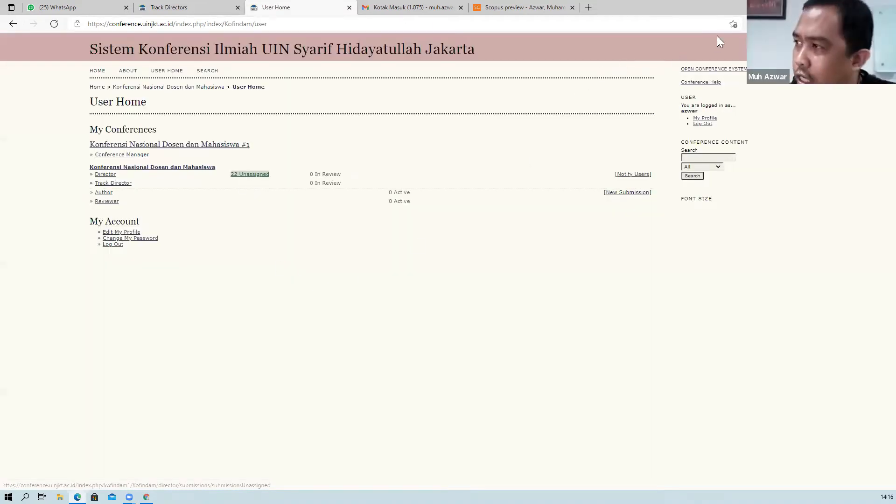
pyautogui.click(250, 174)
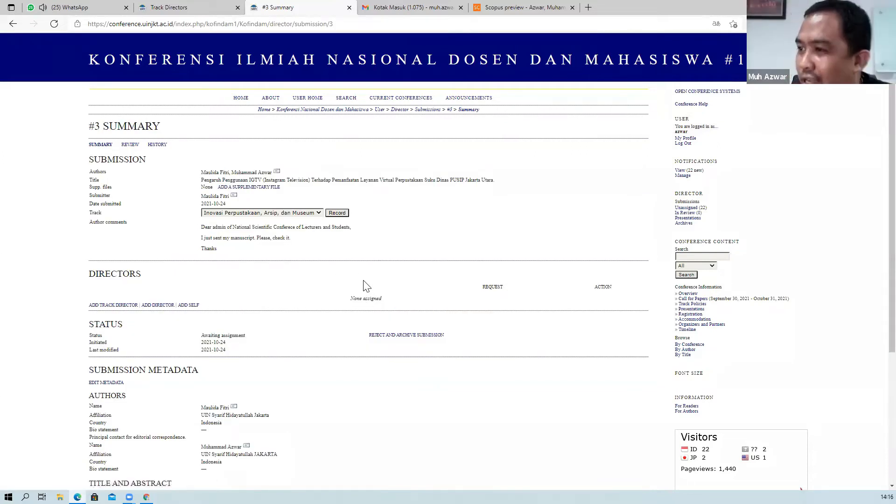
pyautogui.scroll(-2, 359, 287)
pyautogui.scroll(2, 290, 289)
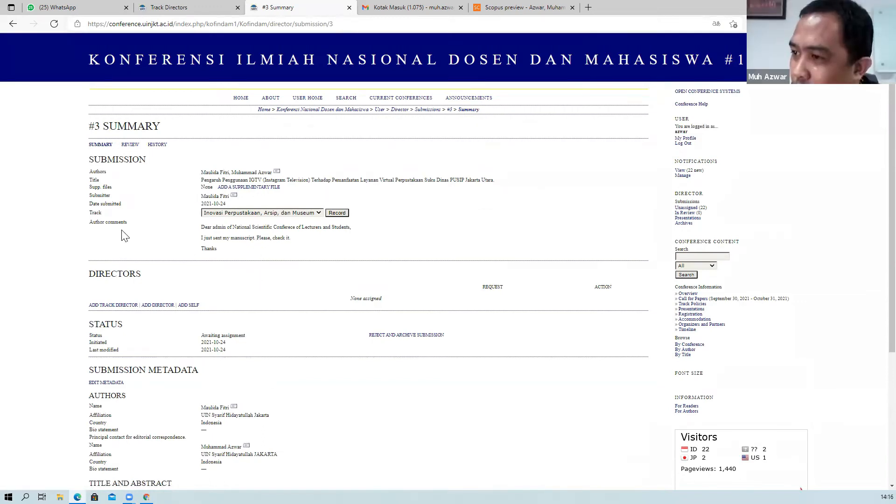
pyautogui.scroll(-2, 112, 240)
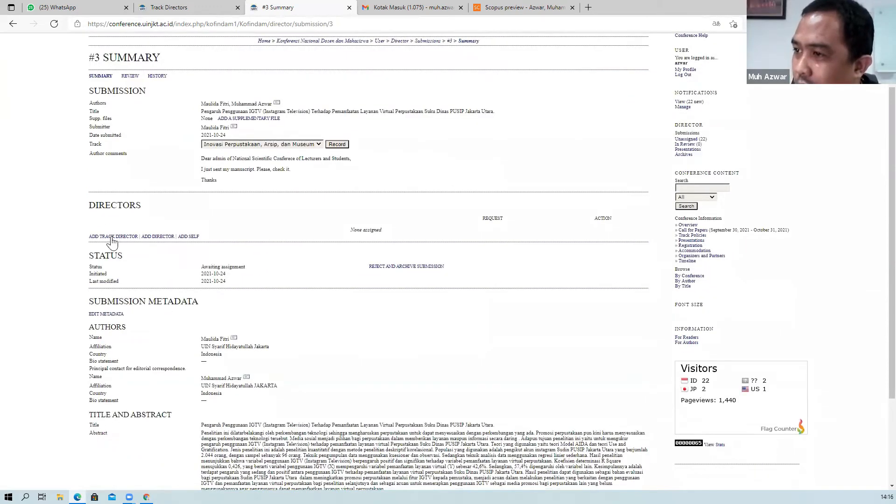
pyautogui.click(112, 237)
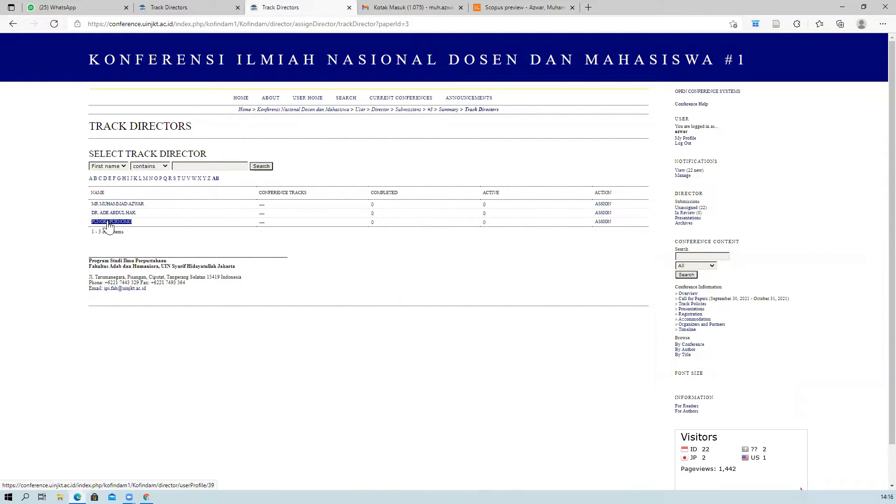
# Assign the new user as submission #3's track director and review the notification email.
pyautogui.click(603, 222)
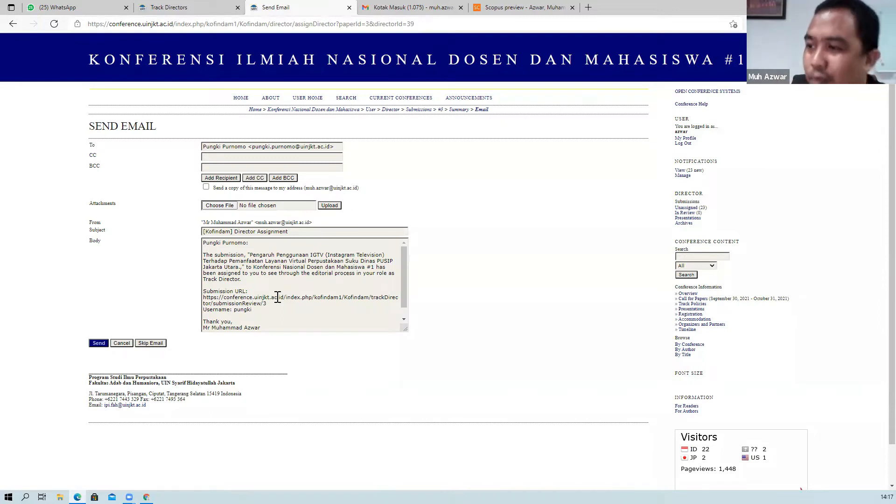
pyautogui.scroll(-1, 290, 289)
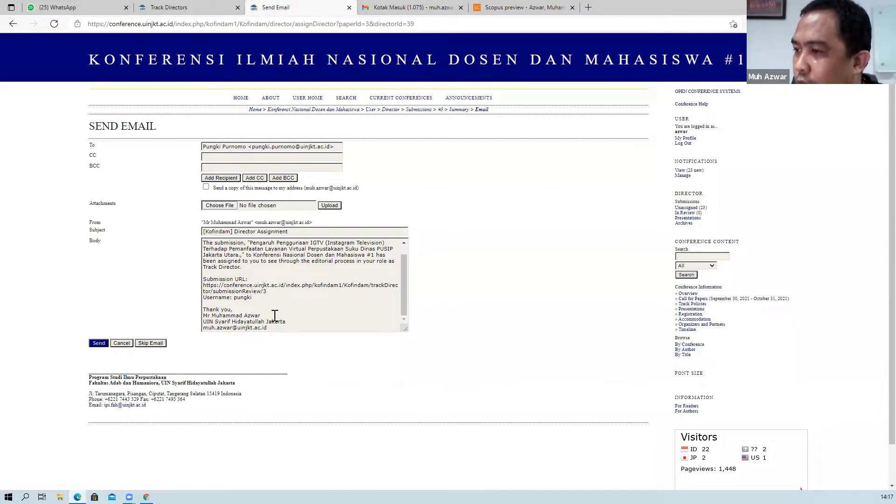
pyautogui.click(404, 292)
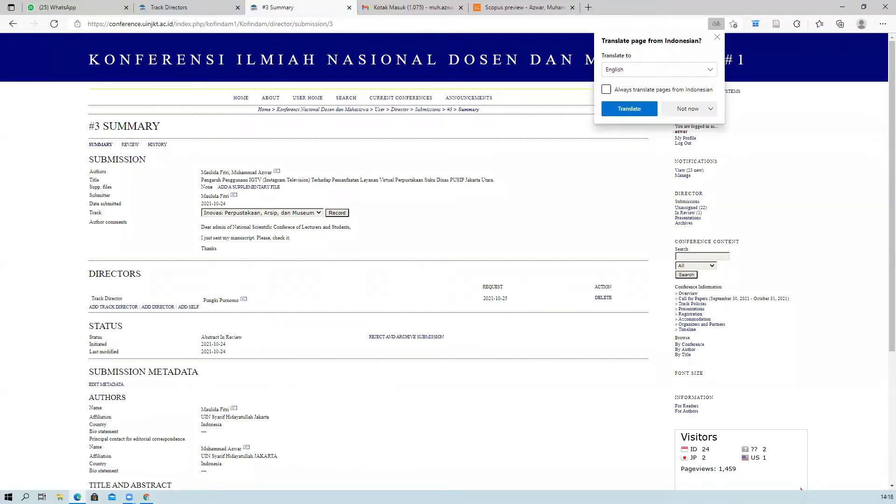
# Look over submission #3's Summary page, then log out of the director account.
pyautogui.scroll(-4, 448, 261)
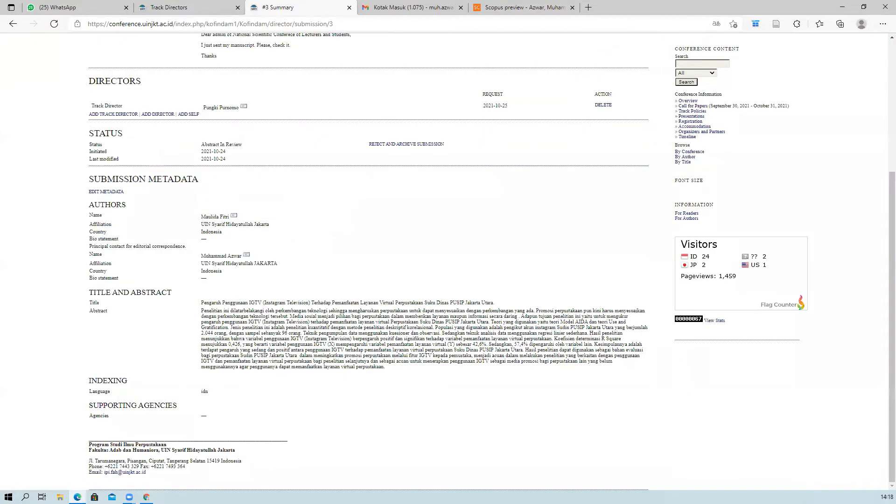
pyautogui.scroll(4, 447, 261)
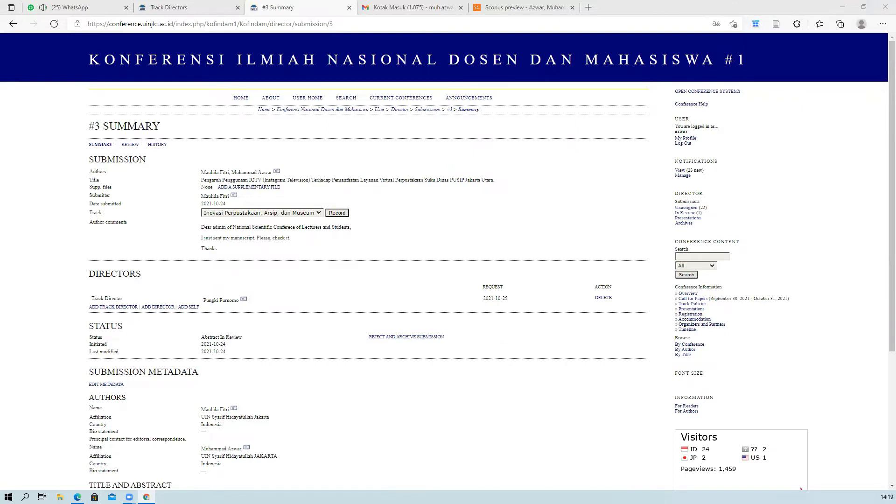
pyautogui.scroll(-1, 356, 266)
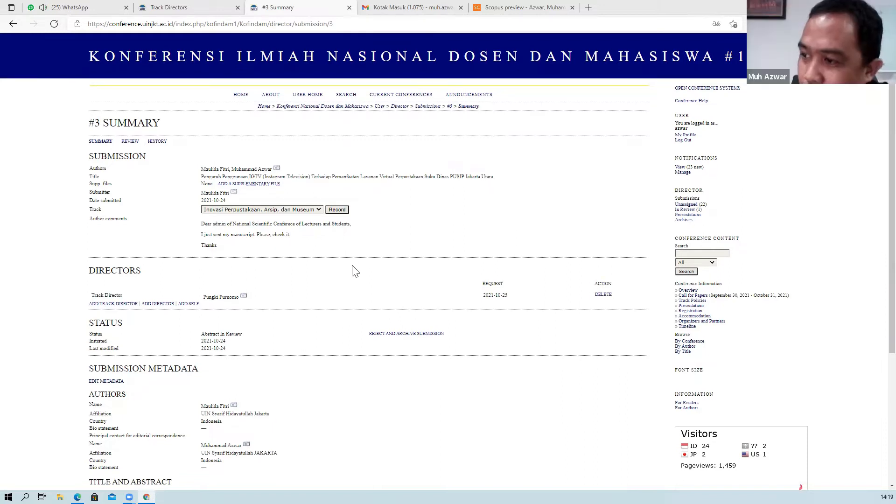
pyautogui.scroll(-1, 358, 271)
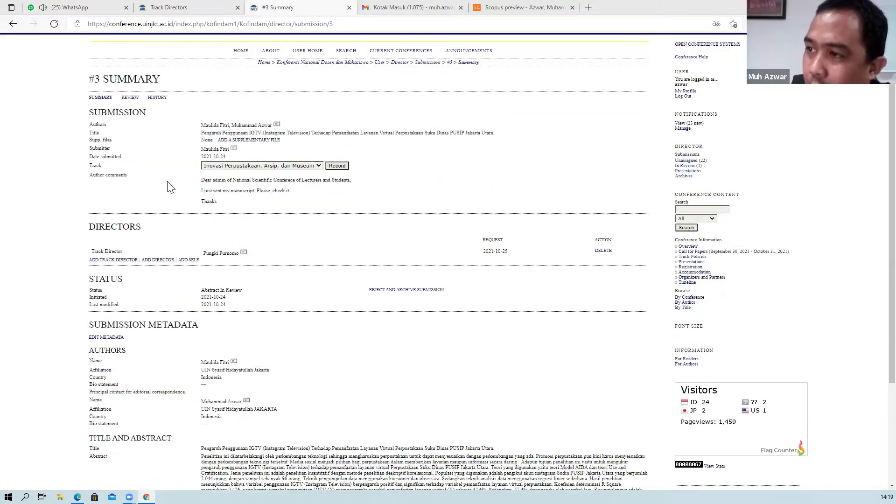
pyautogui.scroll(-1, 168, 204)
pyautogui.scroll(2, 172, 208)
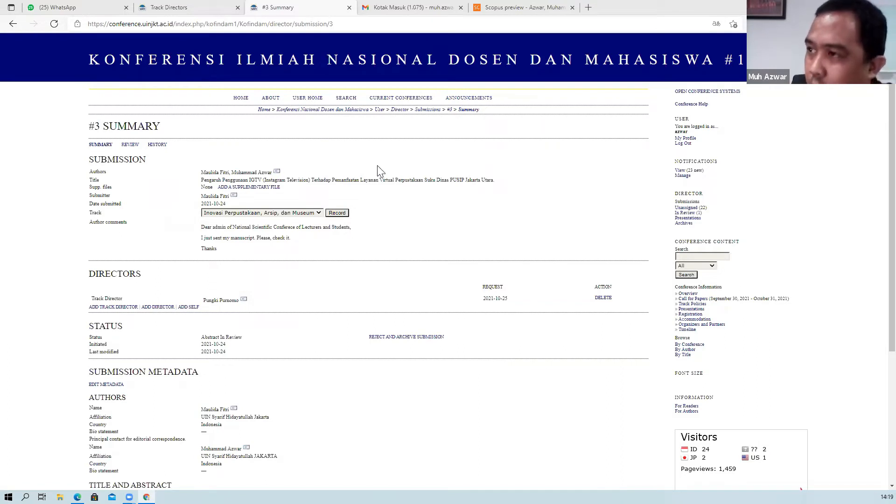
pyautogui.click(683, 144)
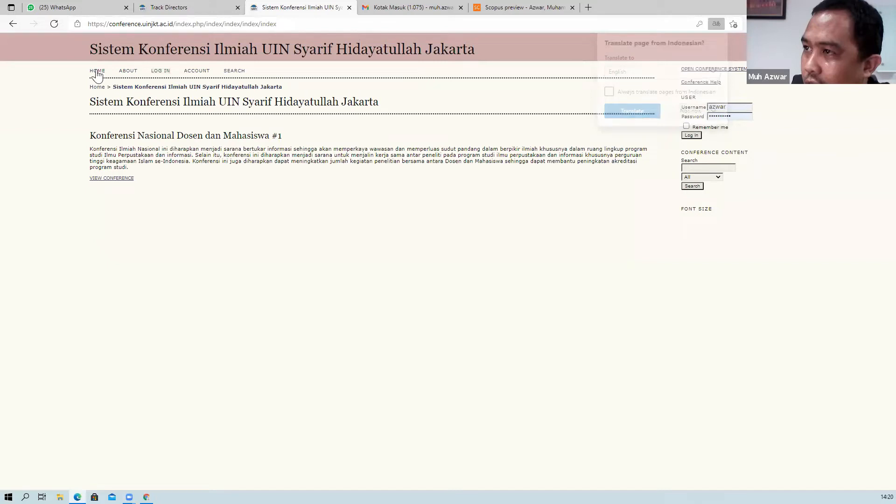
# From the refreshed home page, log in with the track director's username and password.
pyautogui.click(97, 71)
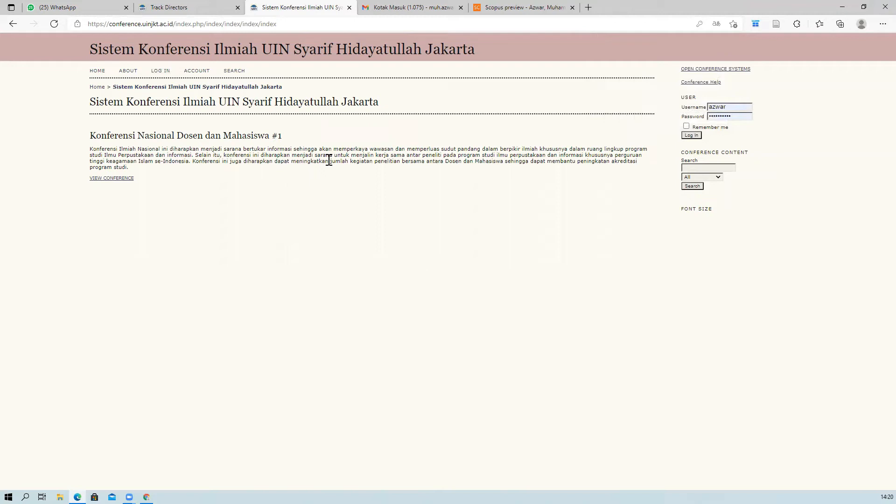
pyautogui.press('F5')
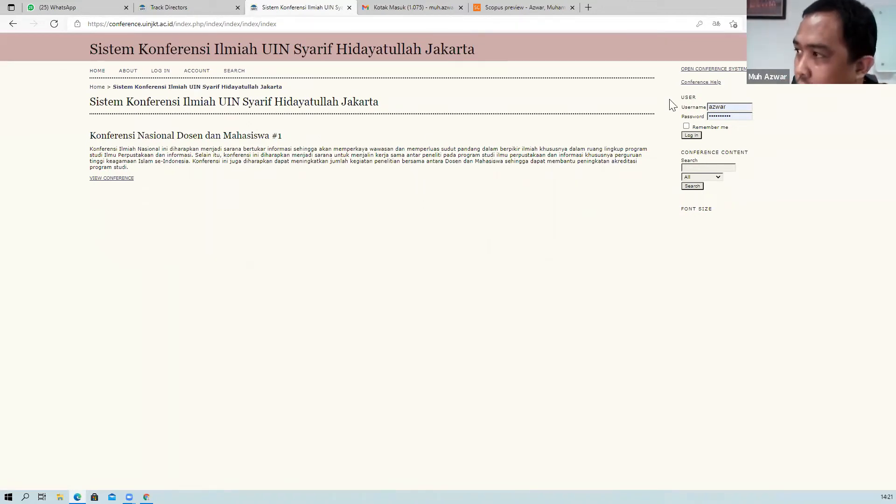
pyautogui.moveTo(730, 107); pyautogui.dragTo(675, 102)
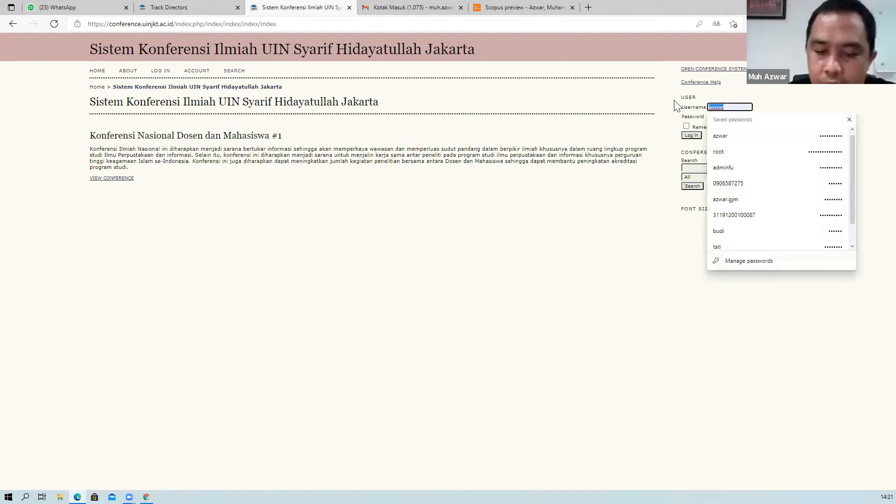
pyautogui.write('pungki')
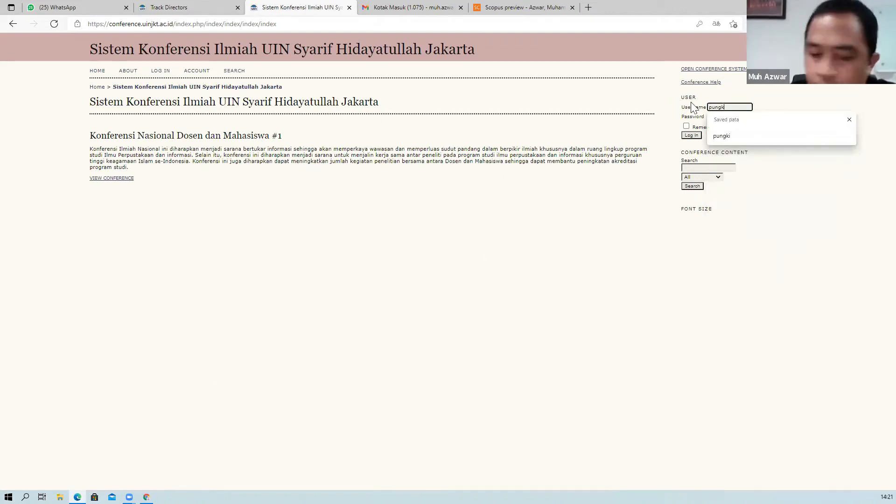
pyautogui.press('Tab')
pyautogui.write('••••••')
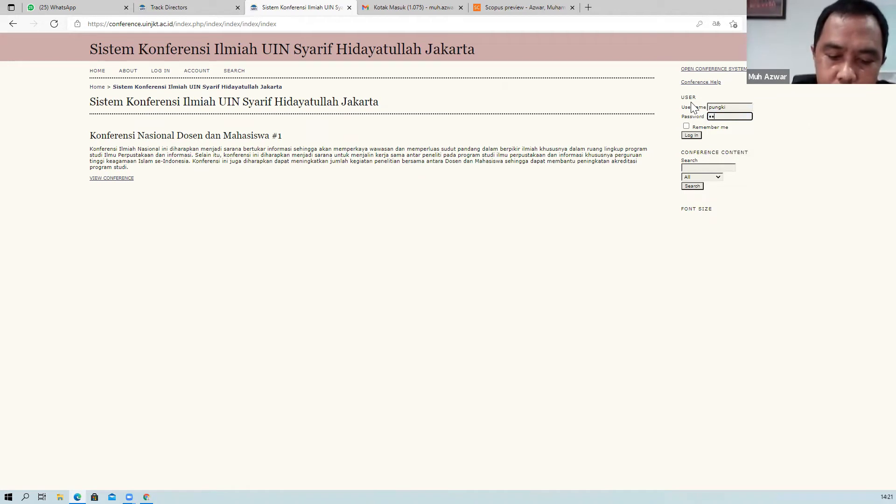
pyautogui.write('•••••')
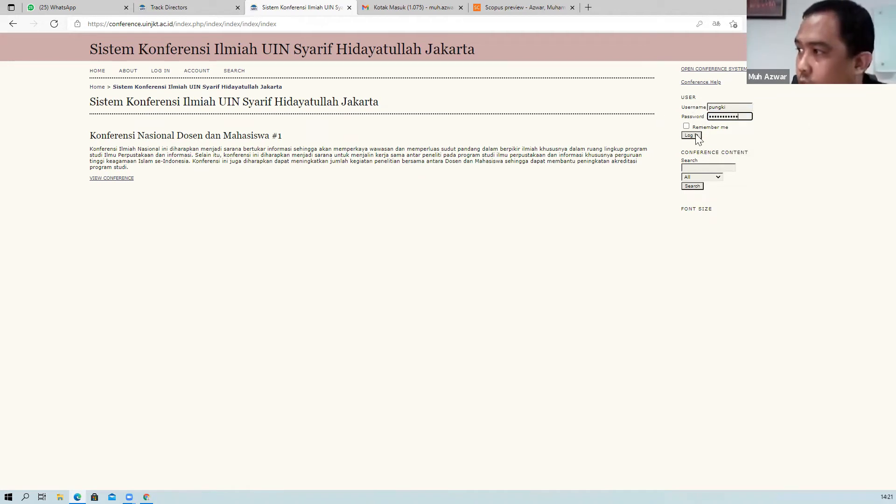
pyautogui.click(695, 136)
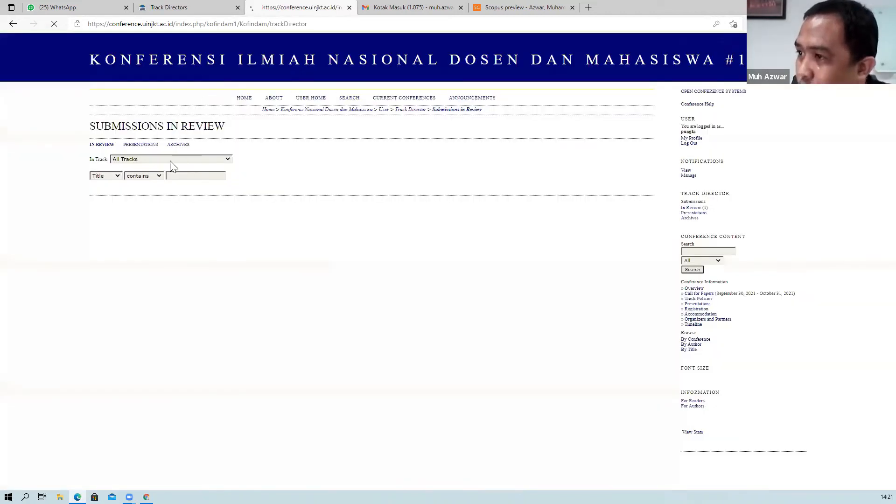
# Dismiss the browser's save-password prompt and open submission 3's abstract review page.
pyautogui.click(136, 130)
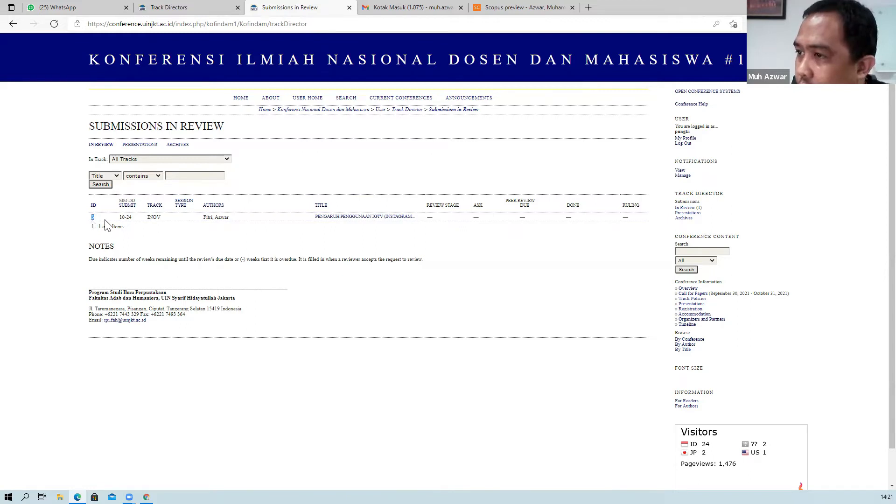
pyautogui.hotkey('ctrl', 'a')
pyautogui.click(168, 222)
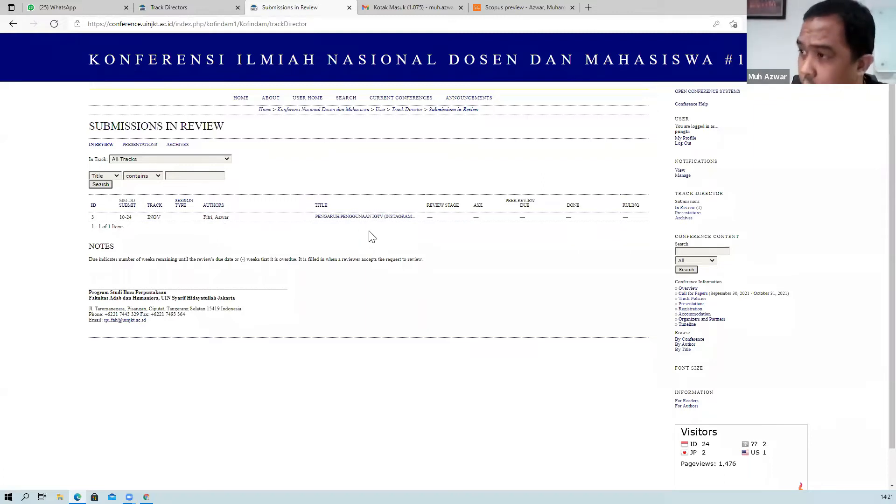
pyautogui.doubleClick(358, 218)
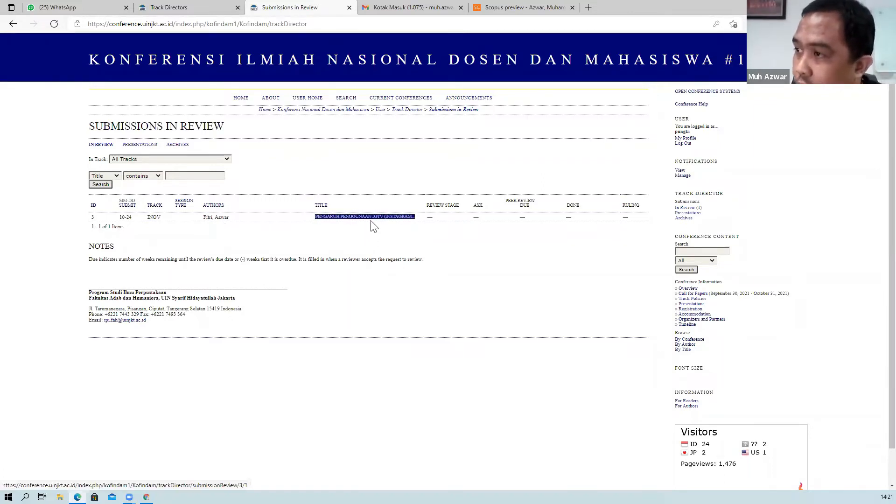
pyautogui.click(344, 219)
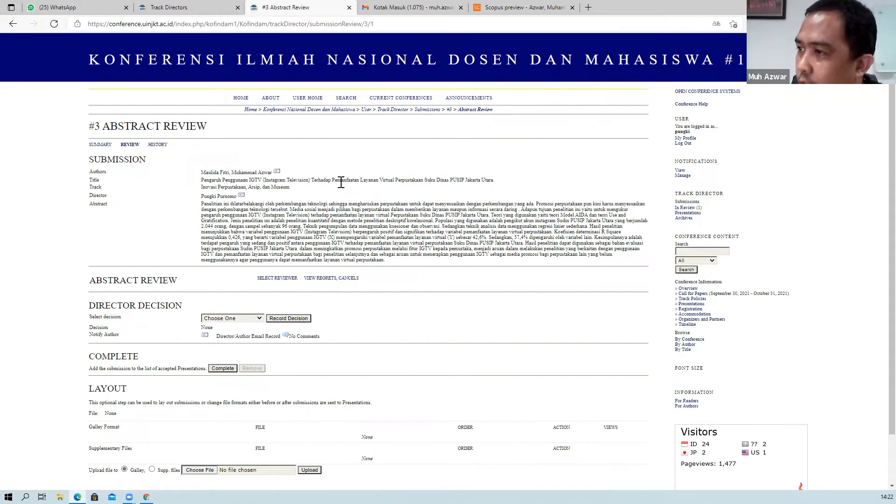
pyautogui.scroll(-2, 289, 228)
pyautogui.scroll(2, 216, 194)
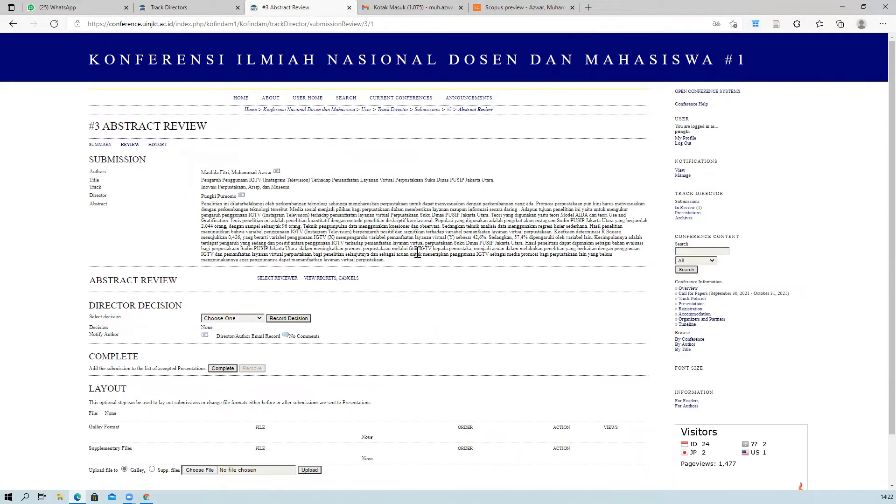
pyautogui.scroll(-2, 417, 252)
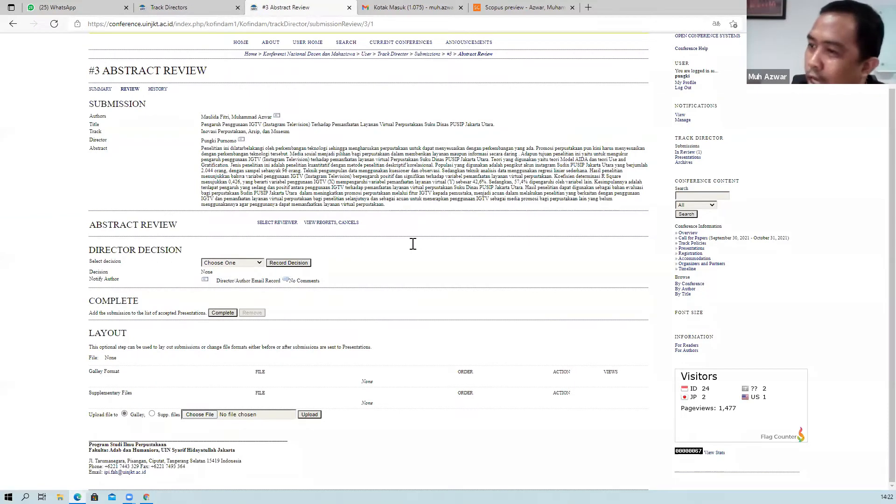
pyautogui.scroll(2, 413, 243)
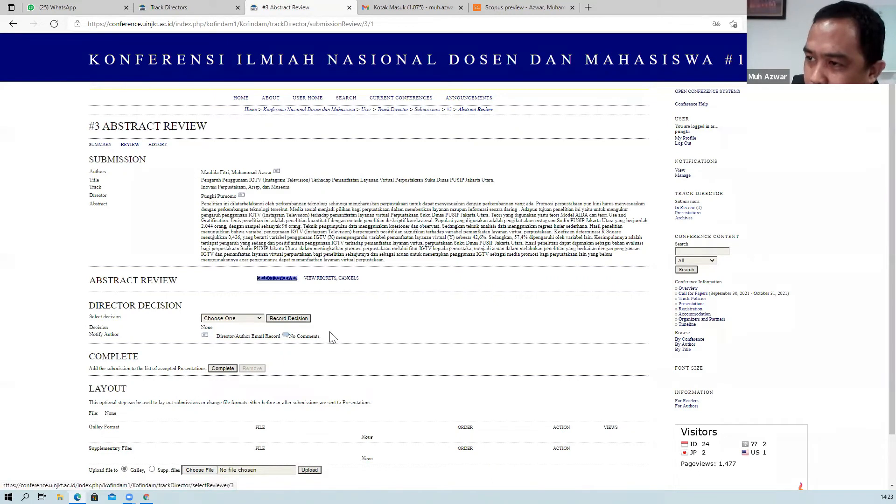
# Open the Select Reviewer list from submission #3's review page, then return to User Home.
pyautogui.tripleClick(121, 218)
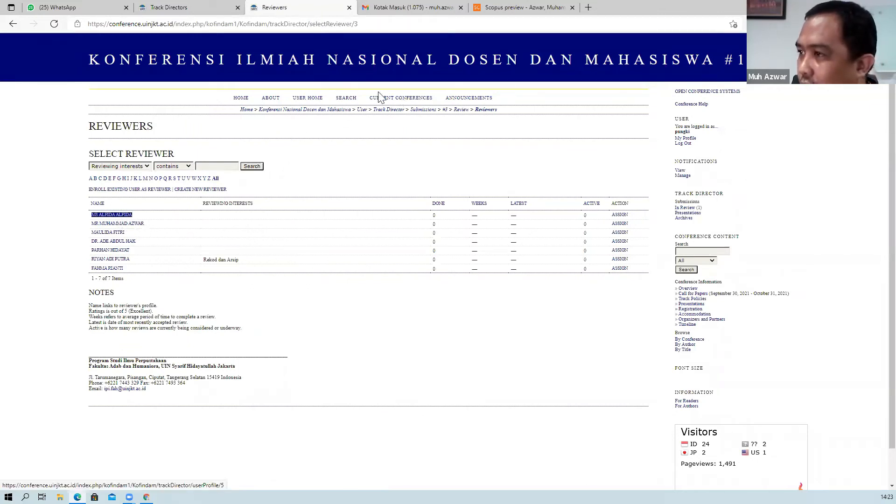
pyautogui.click(34, 35)
pyautogui.click(11, 24)
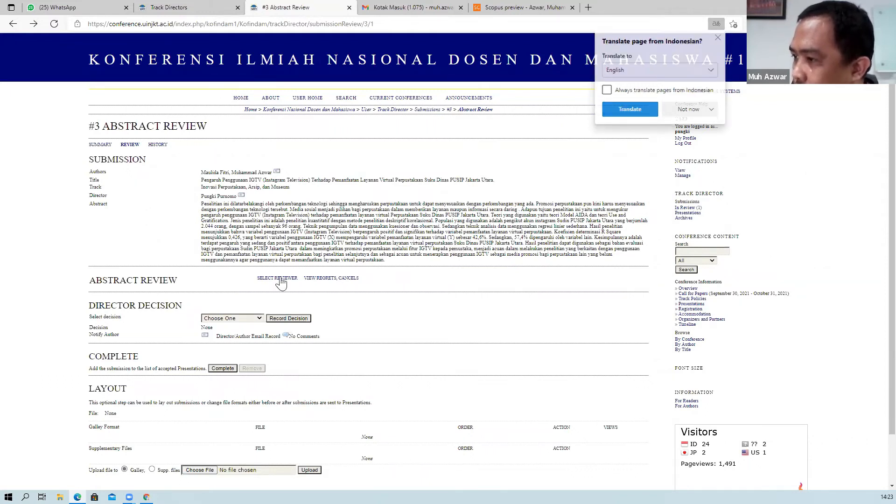
pyautogui.press('Tab')
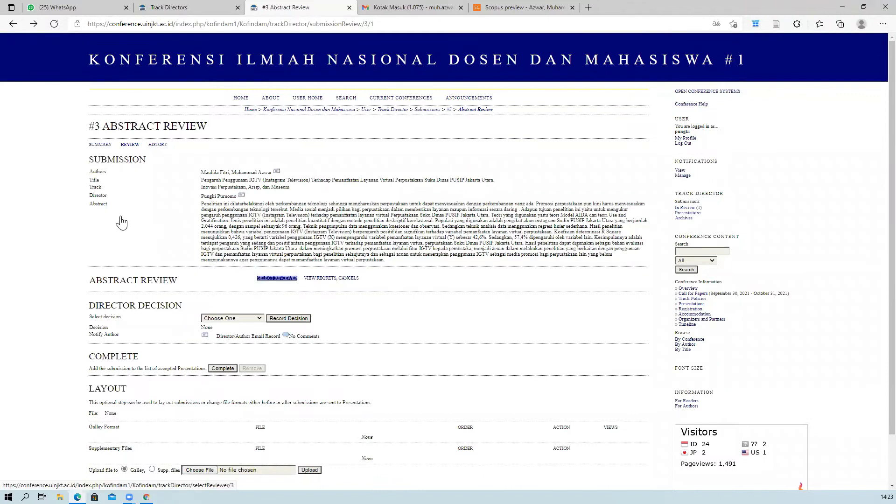
pyautogui.press('Return')
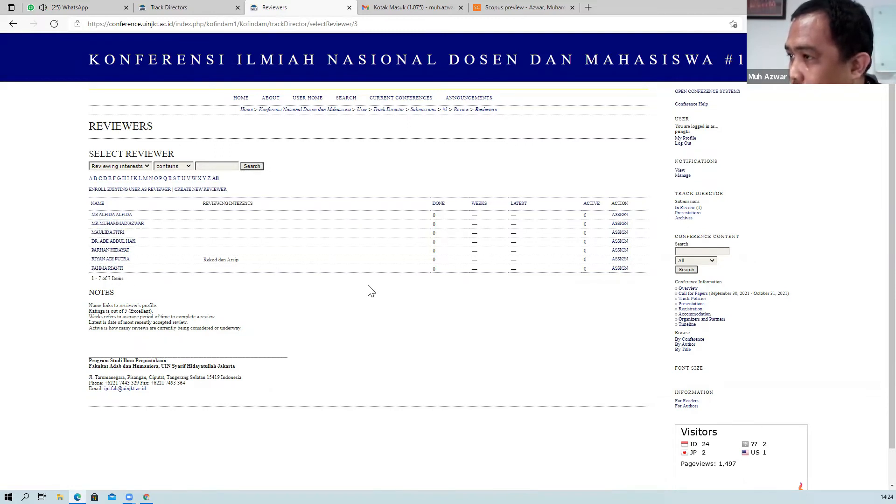
pyautogui.click(310, 99)
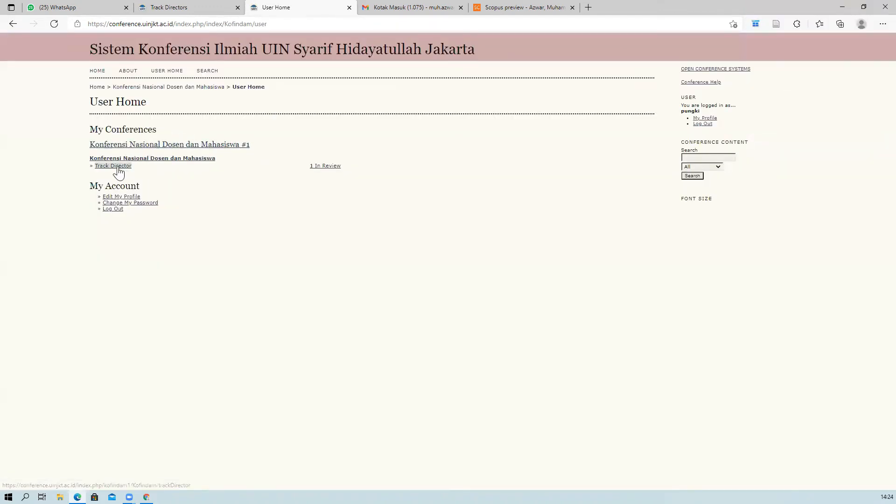
# Log out, then log in with the manager account's username and password, ticking Remember my username and password.
pyautogui.click(702, 124)
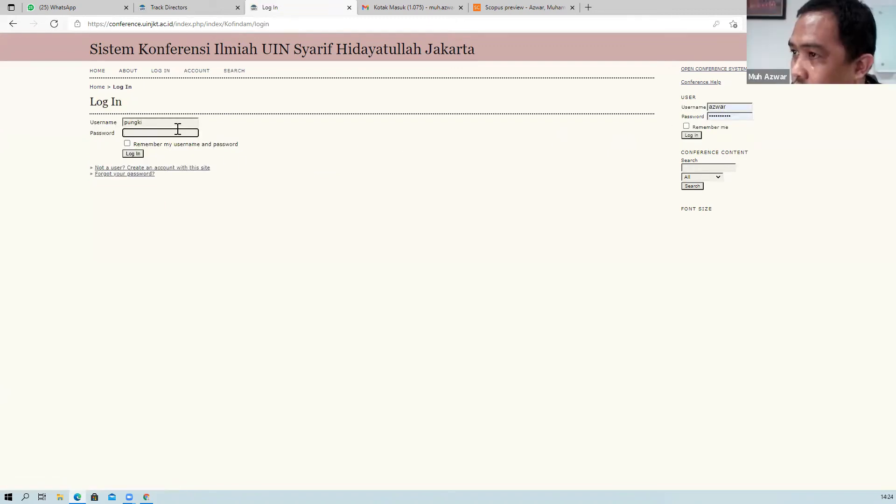
pyautogui.moveTo(177, 125); pyautogui.dragTo(88, 121)
pyautogui.press('BackSpace')
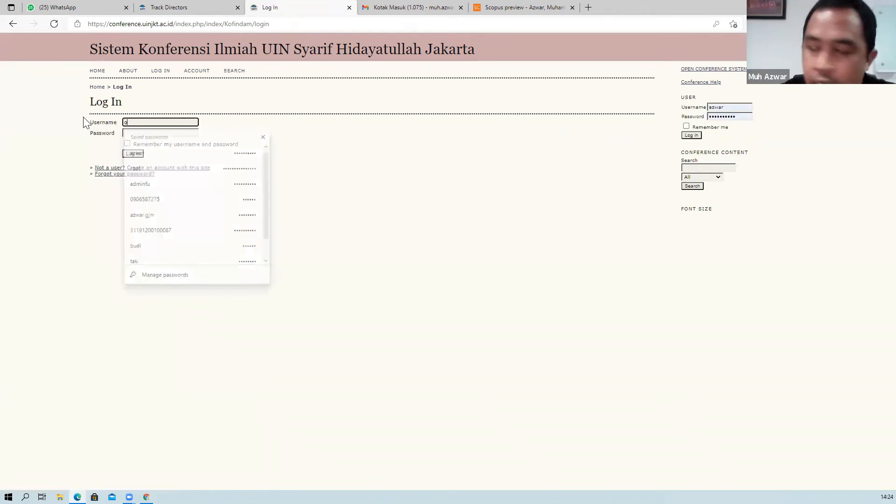
pyautogui.write('admin')
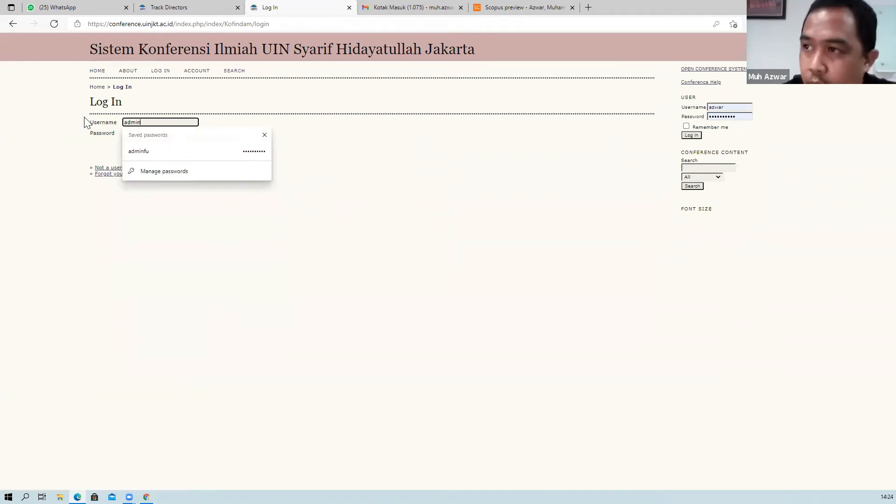
pyautogui.press('BackSpace')
pyautogui.press('BackSpace')
pyautogui.press('BackSpace')
pyautogui.press('BackSpace')
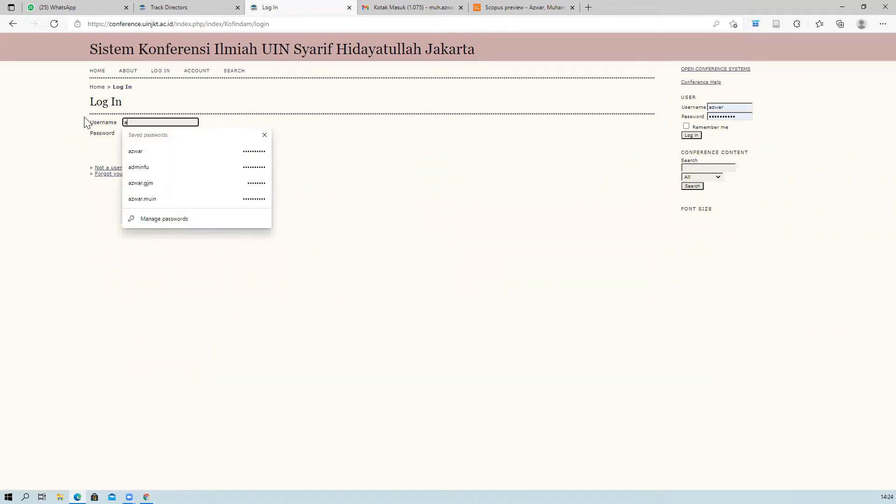
pyautogui.write('zwar')
pyautogui.press('Tab')
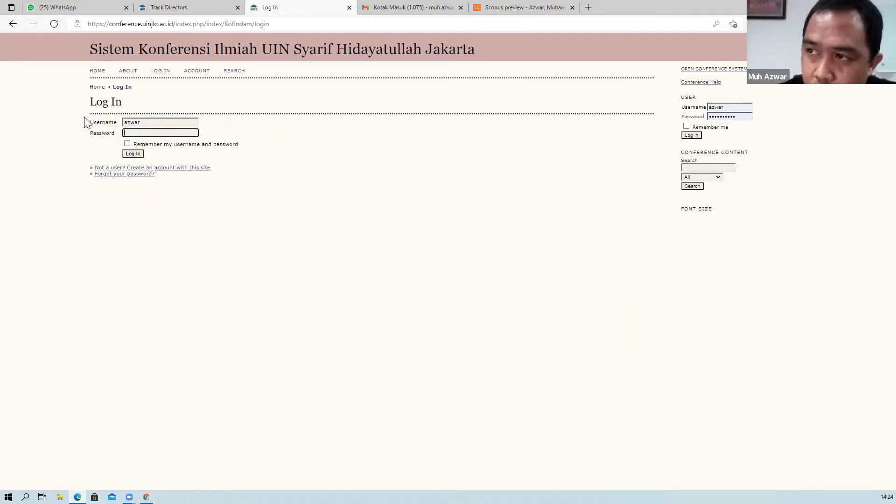
pyautogui.write('••••••••••')
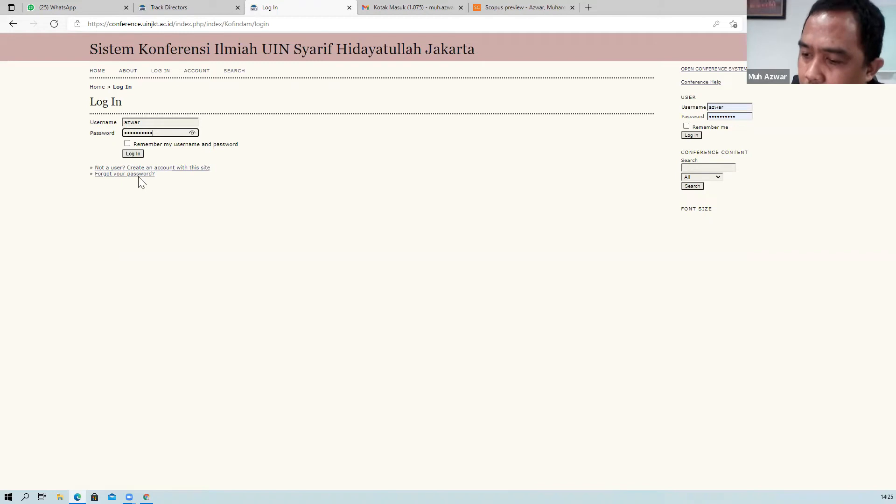
pyautogui.click(127, 143)
pyautogui.click(131, 154)
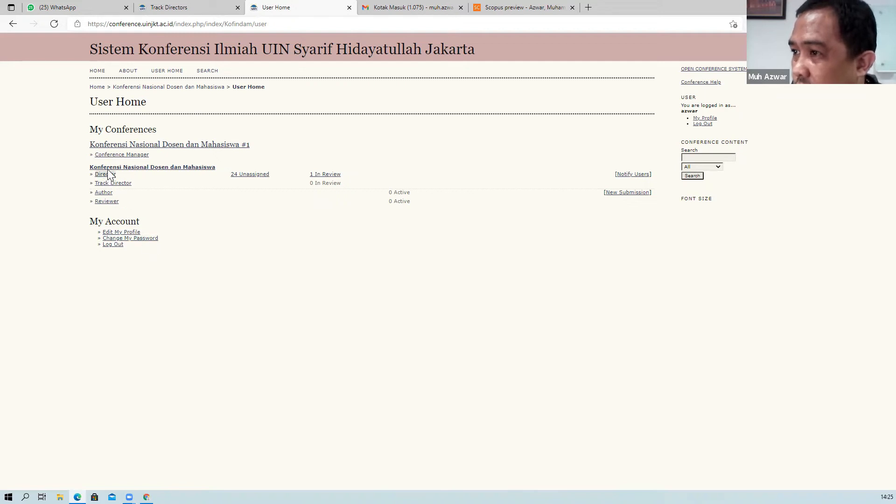
# Under Enrollment, search for the existing user by first name and enroll them as a reviewer.
pyautogui.click(110, 155)
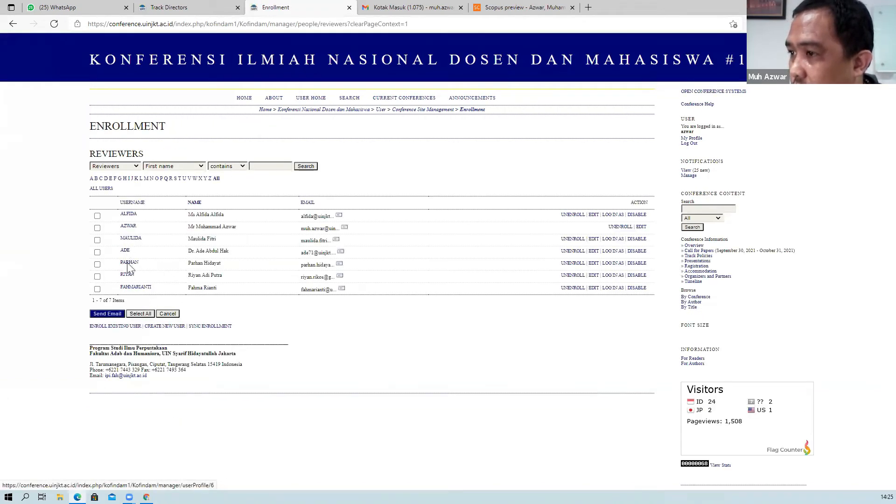
pyautogui.click(119, 327)
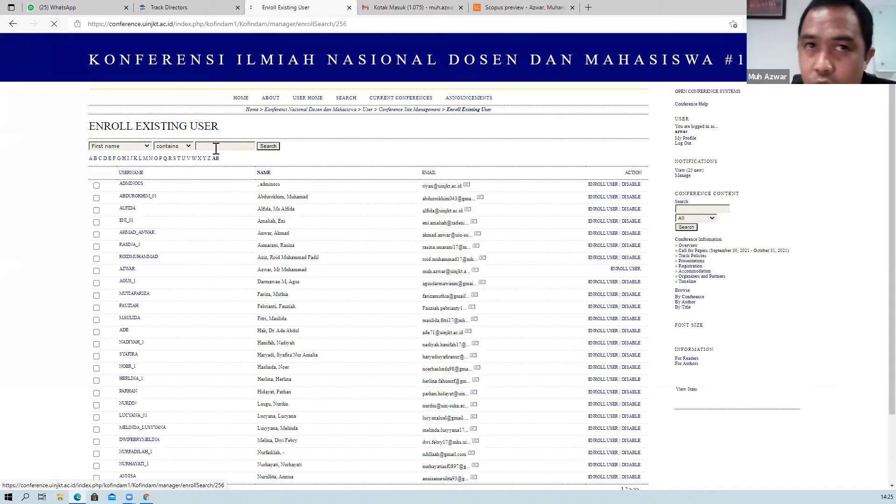
pyautogui.click(216, 147)
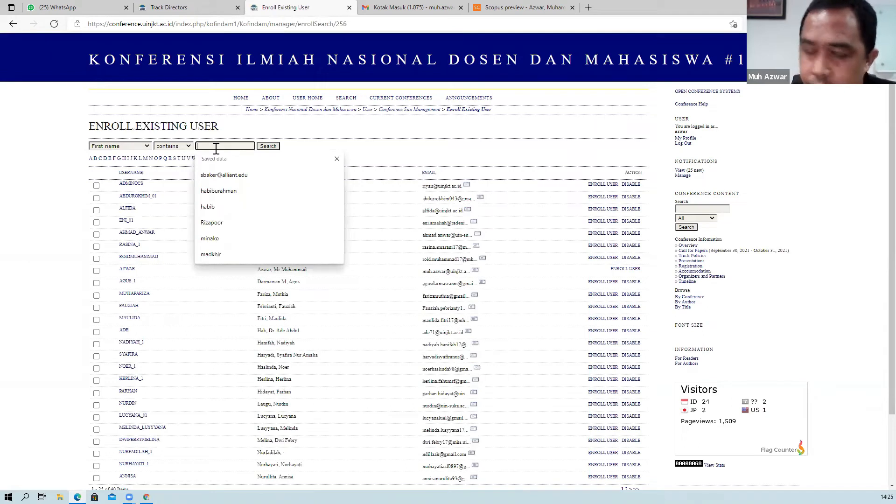
pyautogui.write('pungki')
pyautogui.click(263, 147)
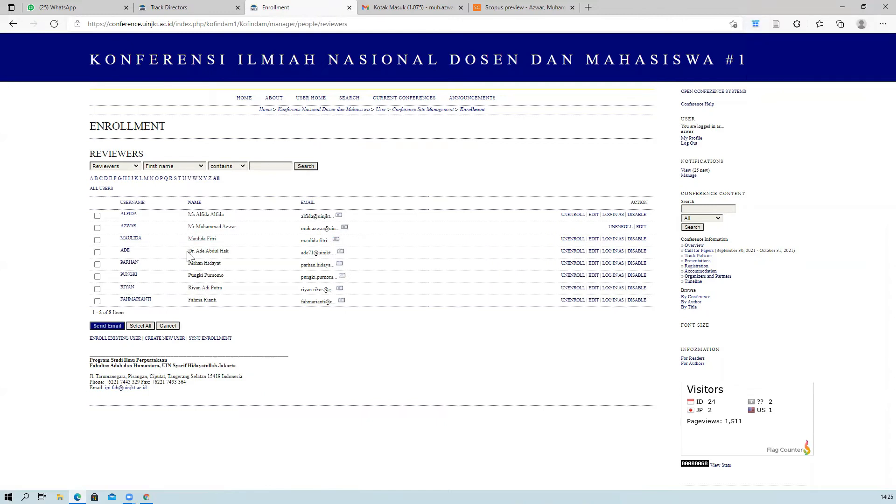
pyautogui.click(146, 265)
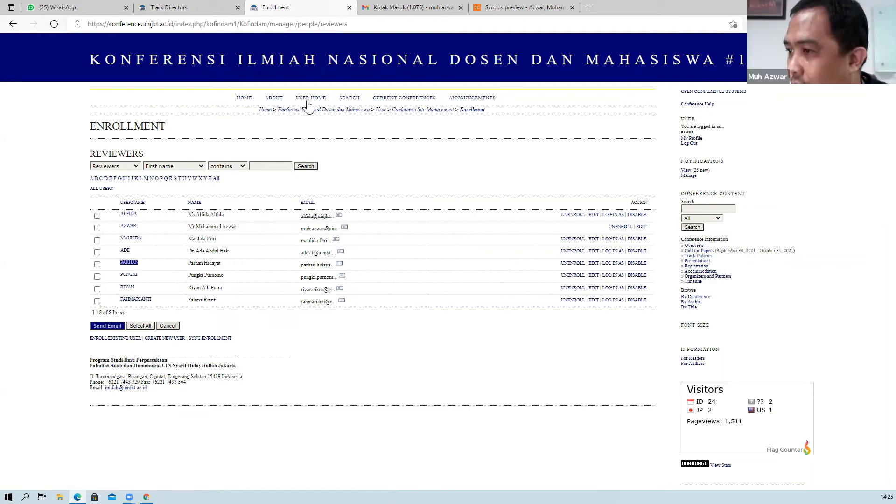
pyautogui.click(308, 102)
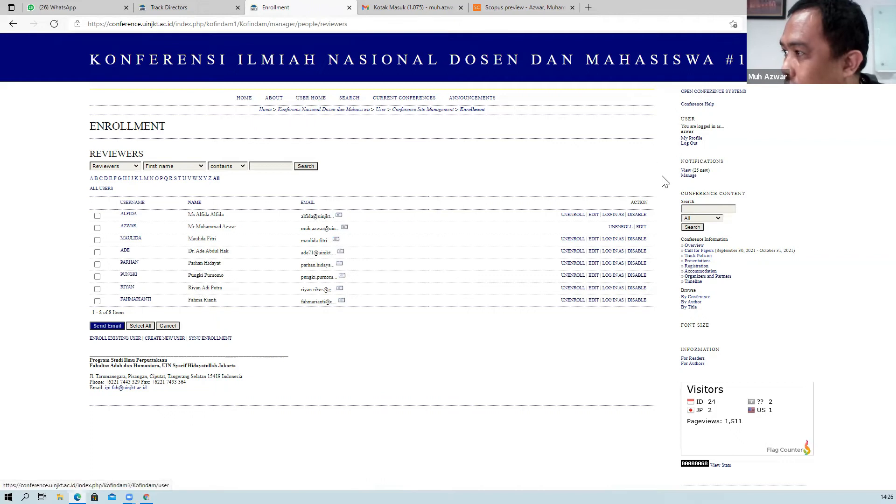
# Log out of the manager account and log in with the new reviewer's username and password.
pyautogui.click(689, 144)
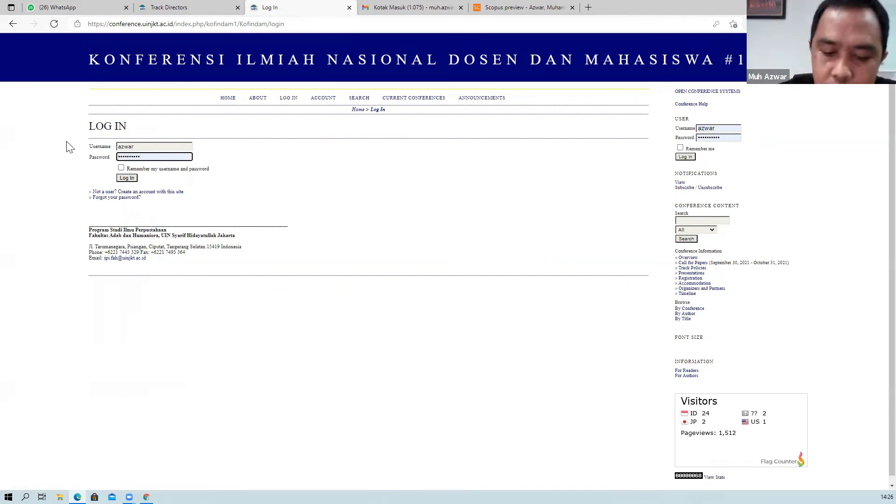
pyautogui.hotkey('shift', 'Tab')
pyautogui.write('pungk')
pyautogui.click(131, 175)
pyautogui.click(126, 179)
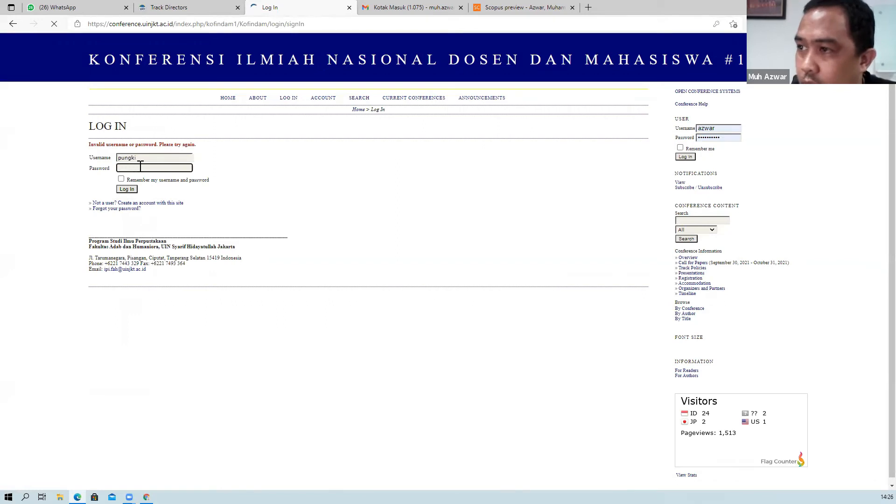
pyautogui.click(142, 167)
pyautogui.write('••••••')
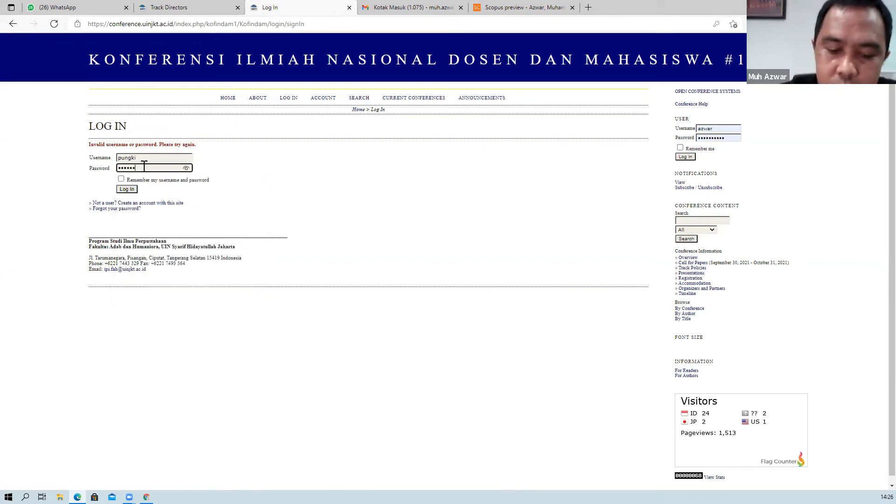
pyautogui.click(127, 188)
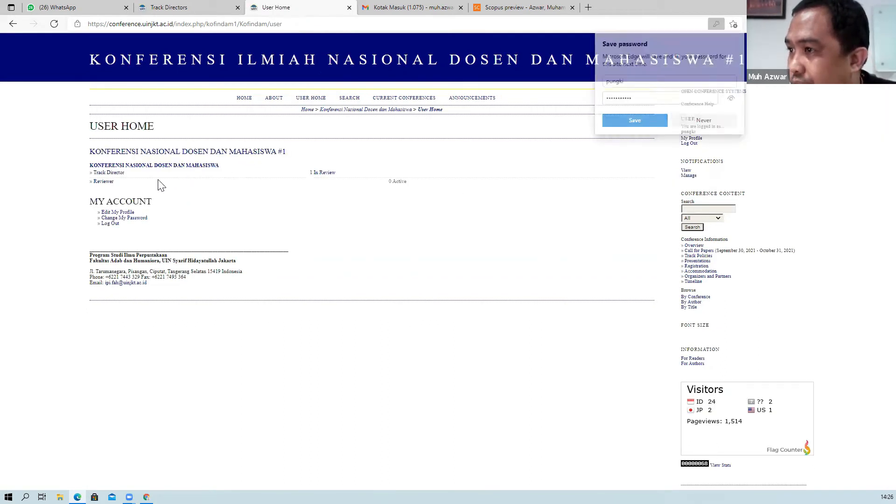
# Confirm the Reviewer role has no submissions, then open submission #3 from the Track Director list.
pyautogui.click(105, 182)
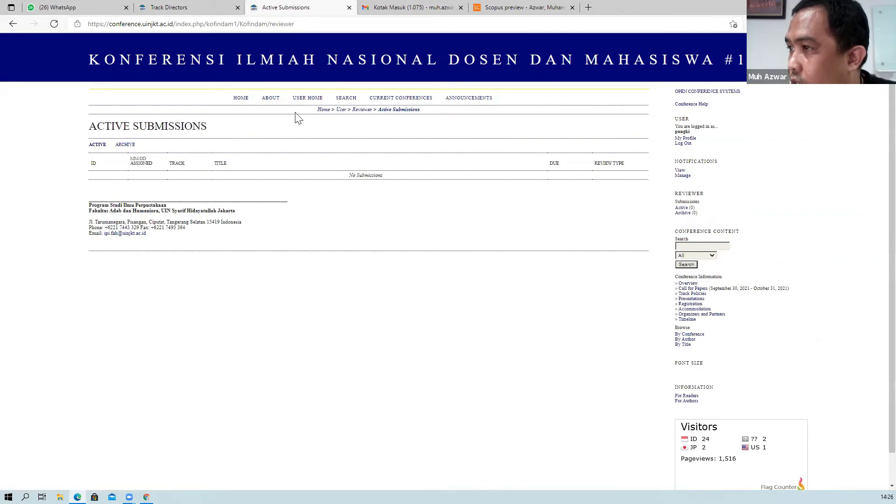
pyautogui.click(307, 99)
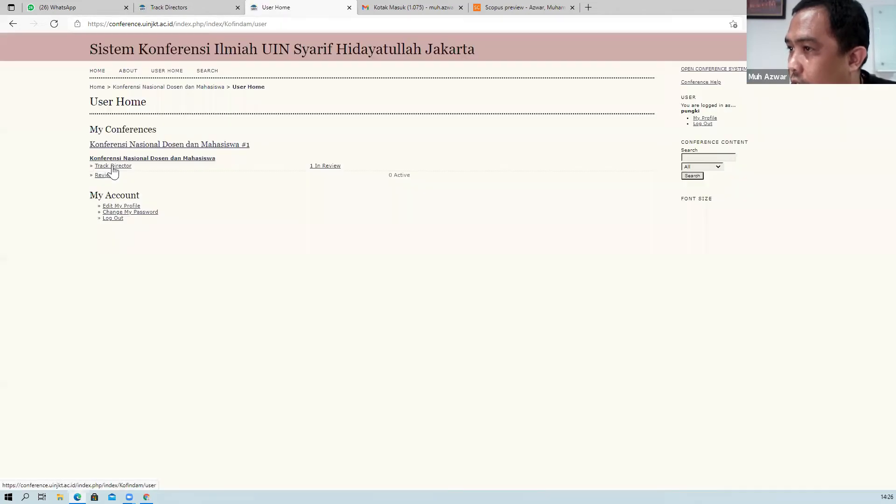
pyautogui.click(113, 167)
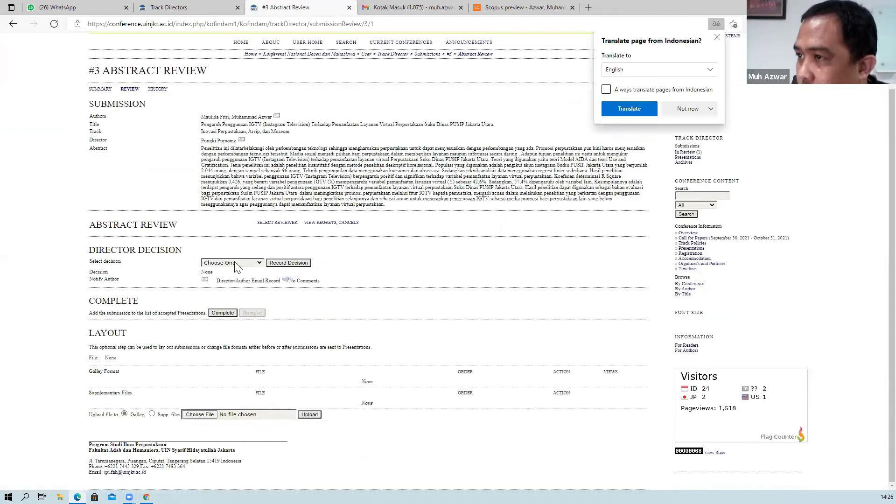
pyautogui.scroll(-1, 201, 265)
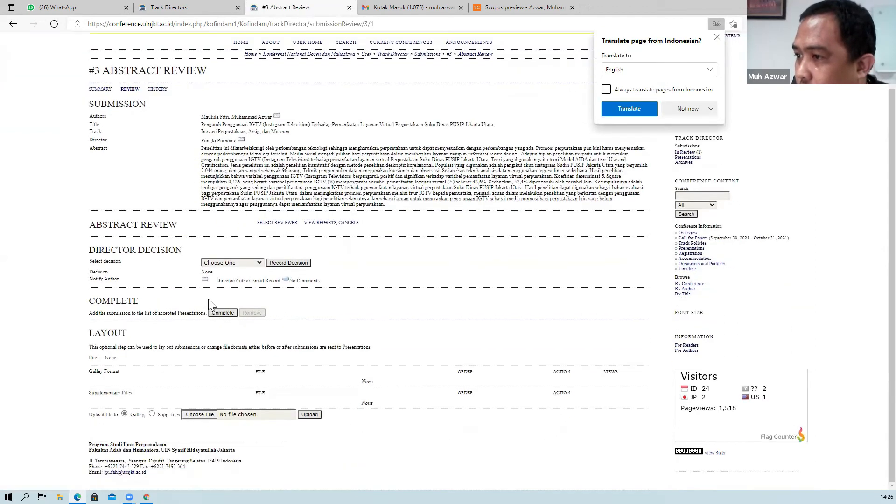
pyautogui.scroll(1, 211, 268)
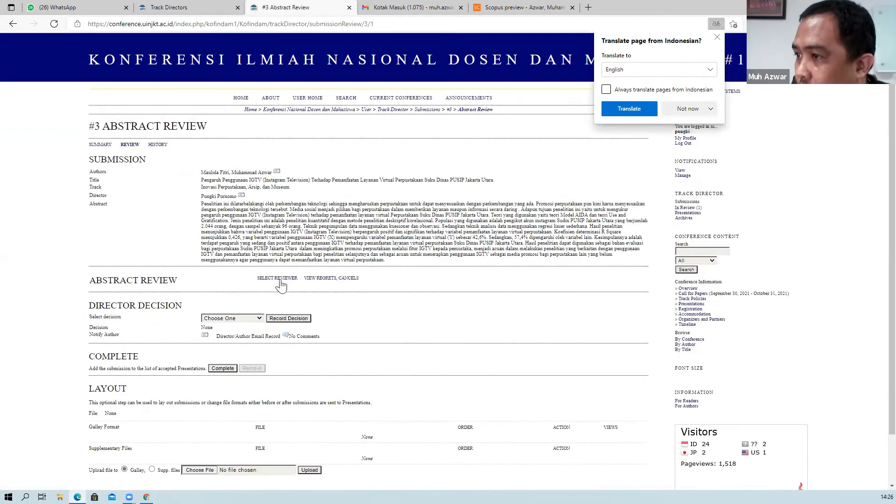
# Open Select Reviewer for submission #3 and browse the list to choose Reviewer A.
pyautogui.click(278, 278)
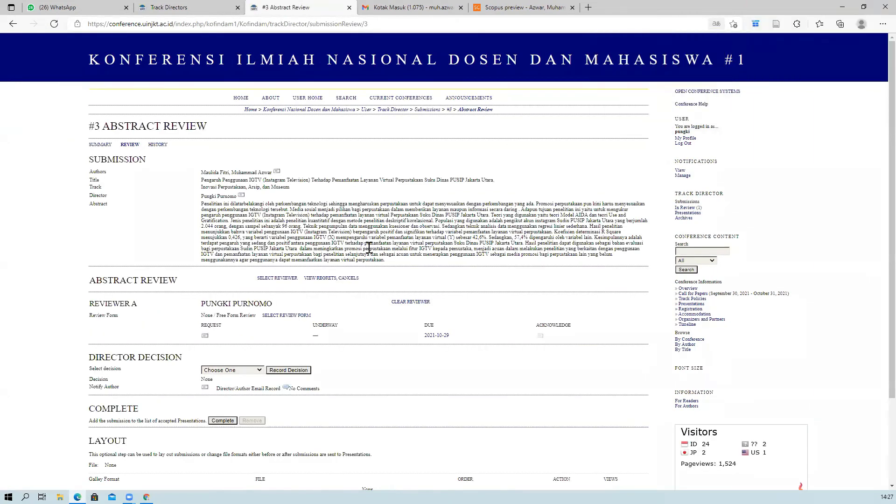
pyautogui.scroll(-3, 371, 258)
pyautogui.scroll(-1, 357, 257)
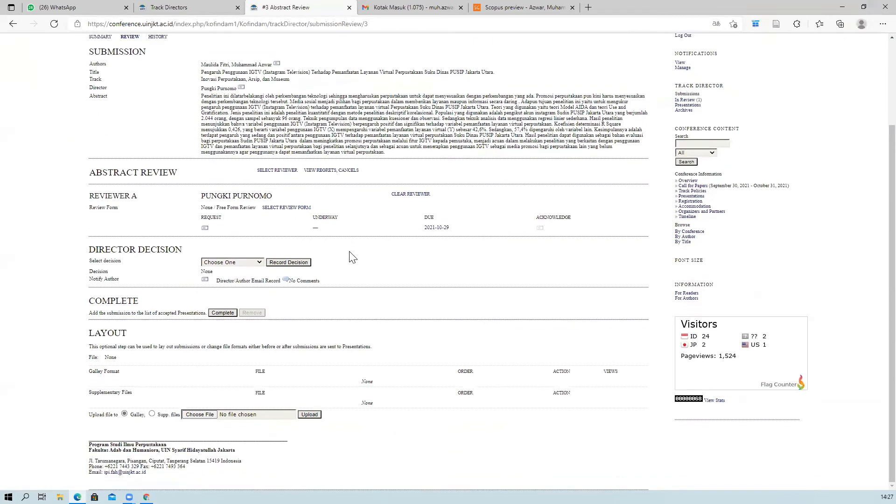
pyautogui.scroll(3, 351, 256)
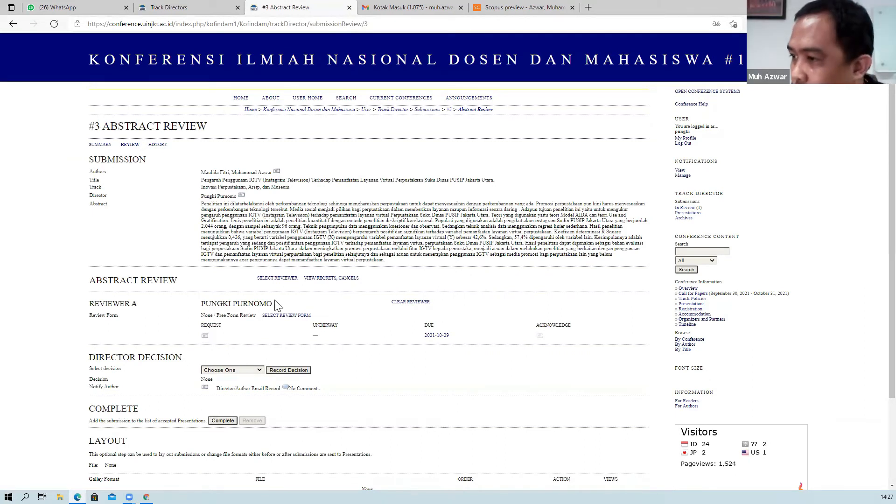
pyautogui.scroll(-1, 230, 315)
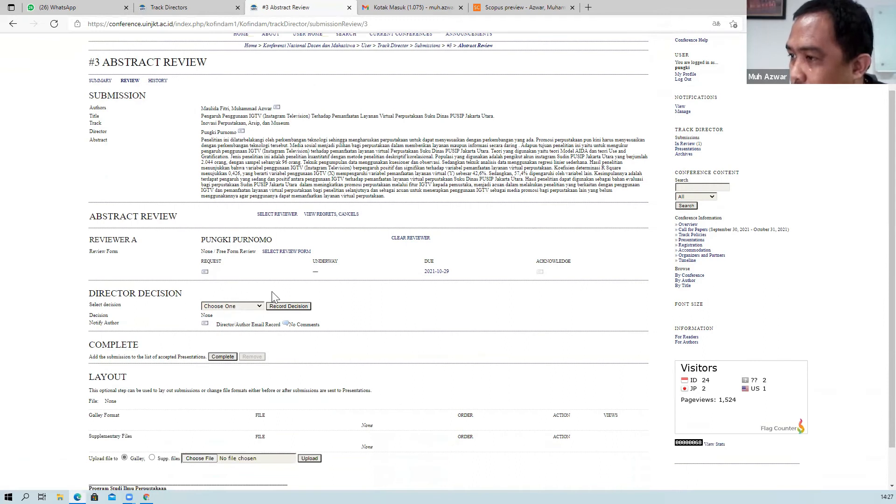
pyautogui.scroll(1, 272, 289)
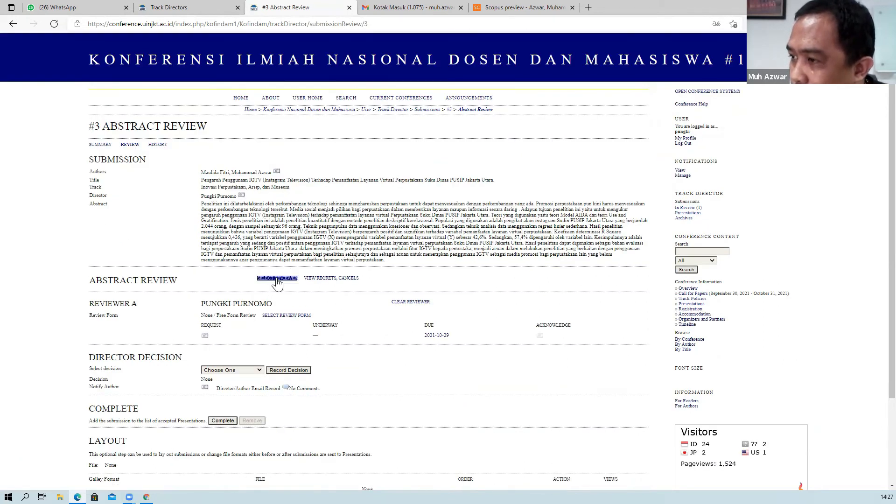
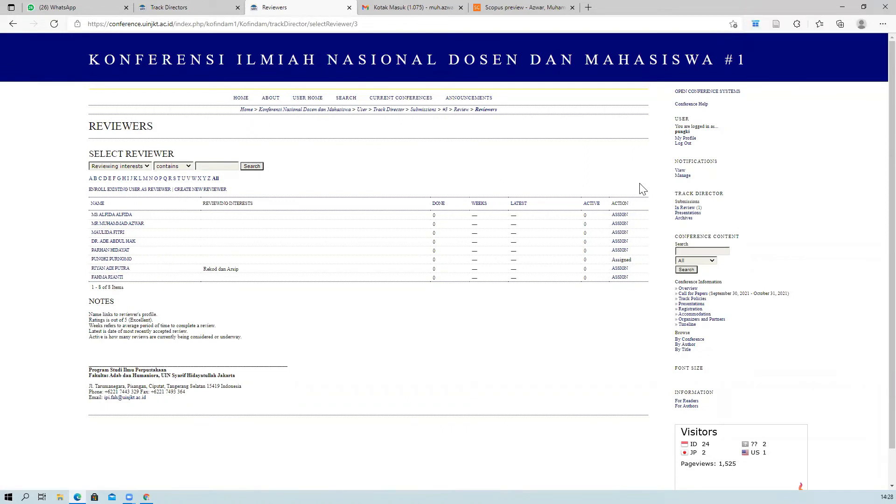
# Go back to submission #3's Abstract Review page and try choosing a review form for Reviewer A.
pyautogui.click(13, 24)
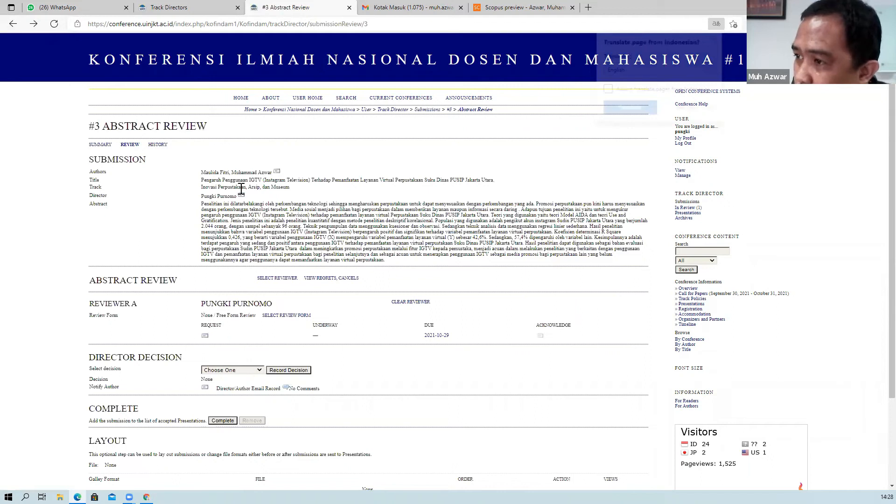
pyautogui.scroll(-1, 279, 243)
pyautogui.moveTo(299, 239); pyautogui.dragTo(256, 239)
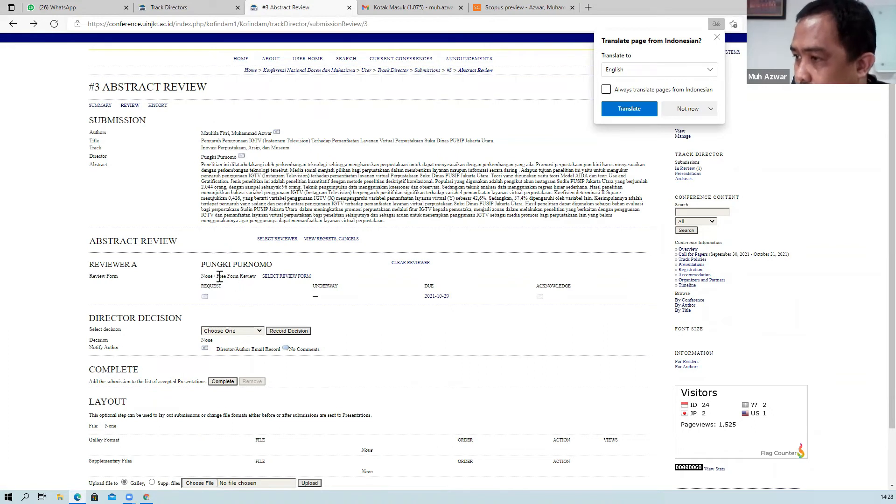
pyautogui.click(292, 277)
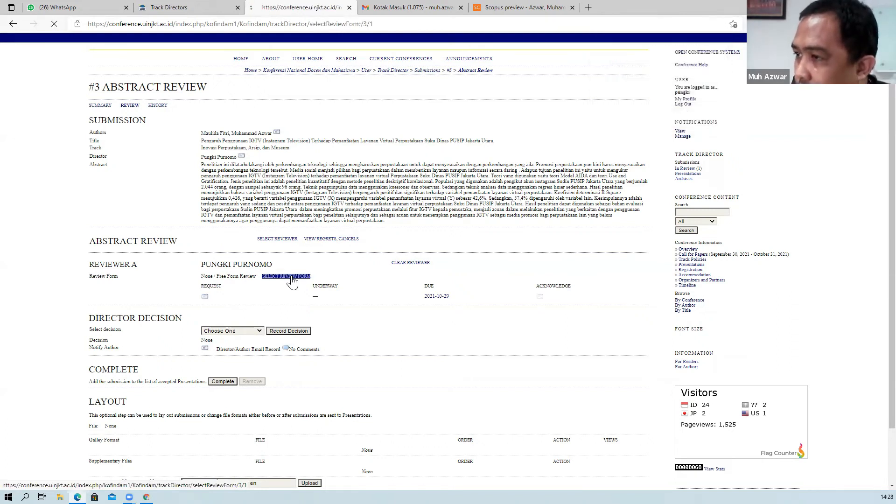
pyautogui.click(12, 25)
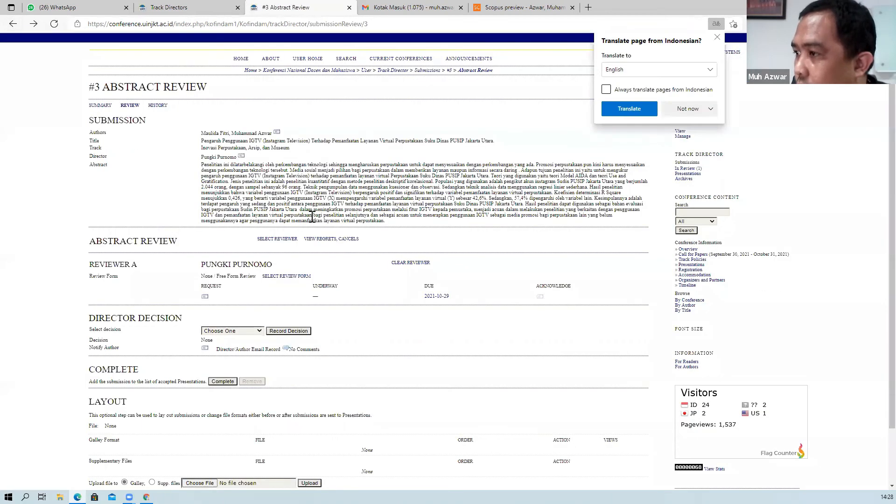
# Dismiss the page translation prompt and retry opening the review form choices.
pyautogui.tripleClick(337, 243)
pyautogui.tripleClick(286, 276)
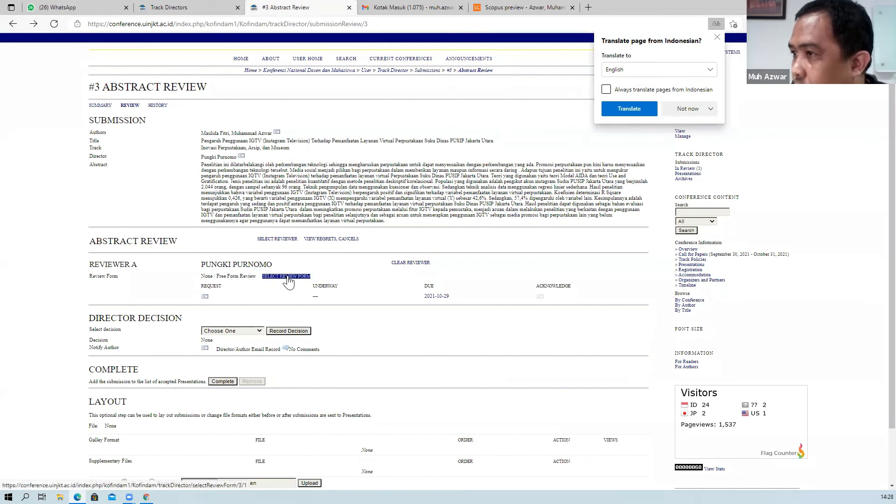
pyautogui.click(717, 37)
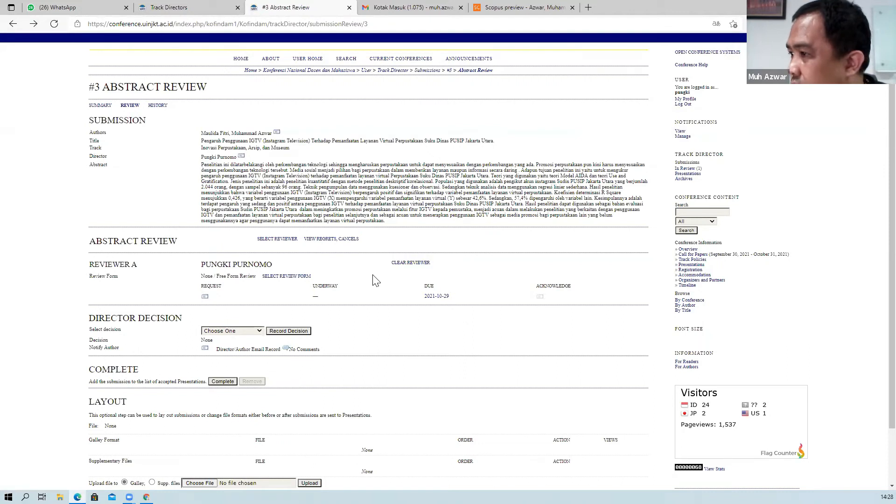
pyautogui.tripleClick(291, 278)
pyautogui.tripleClick(296, 280)
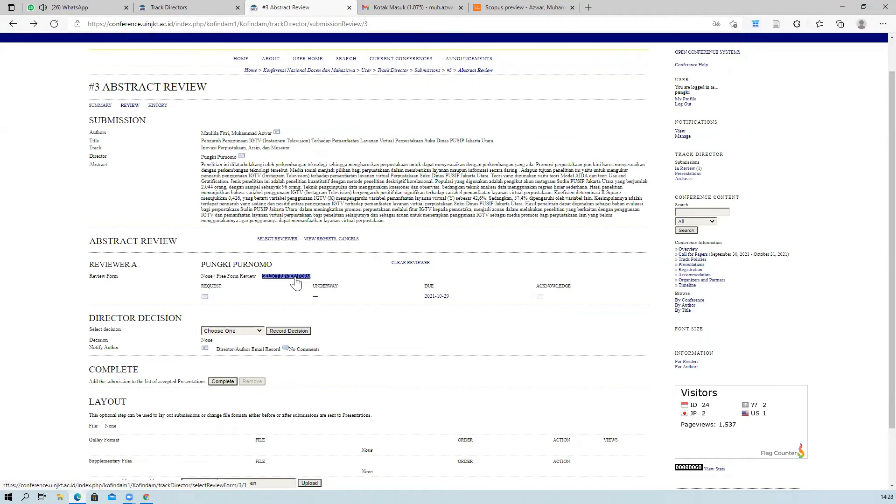
pyautogui.click(299, 283)
pyautogui.scroll(1, 297, 280)
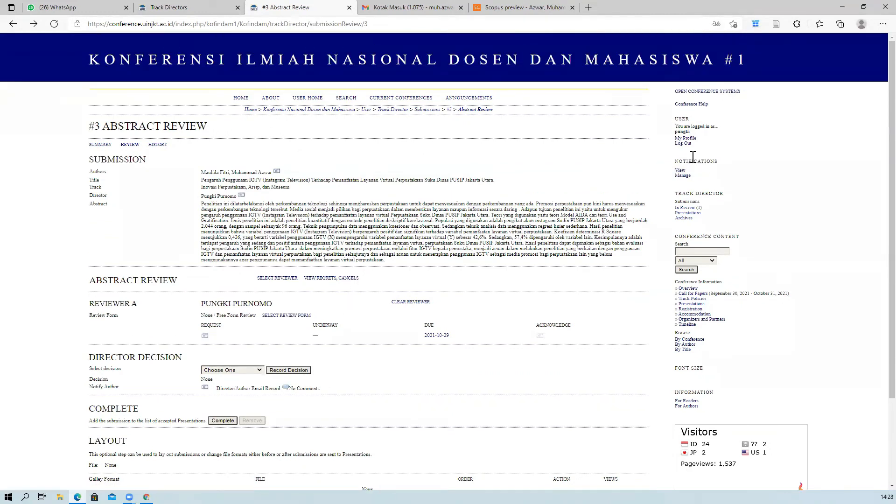
# Sign out and sign back in with the saved conference manager login.
pyautogui.click(683, 143)
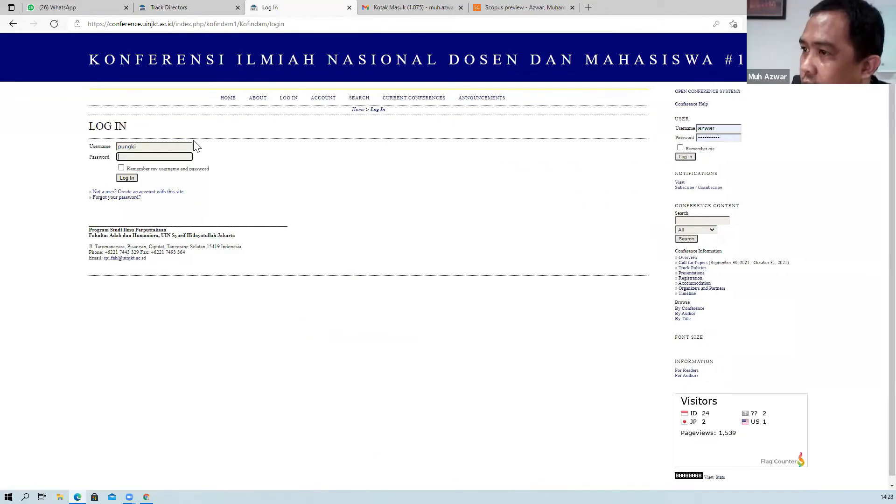
pyautogui.hotkey('shift', 'Tab')
pyautogui.write('az')
pyautogui.click(134, 176)
pyautogui.click(134, 179)
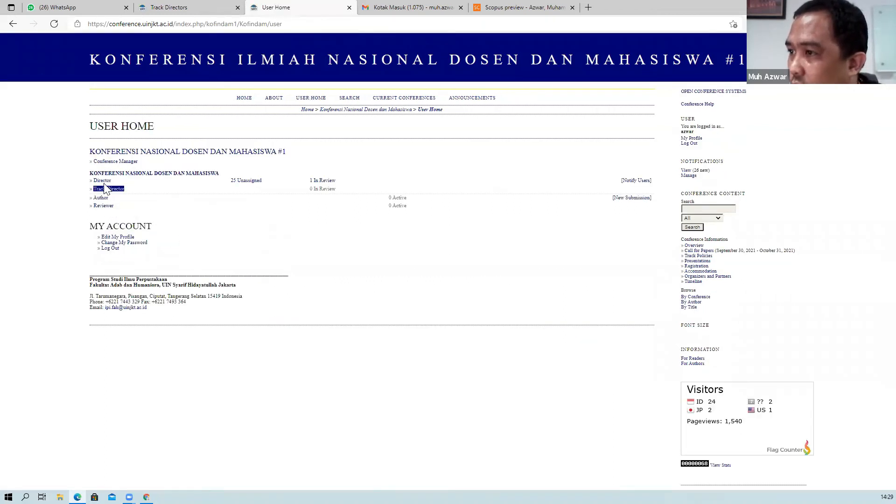
# Activate the Formulir Review Abstrak form under Conference Manager > Review Forms, then log out.
pyautogui.click(109, 162)
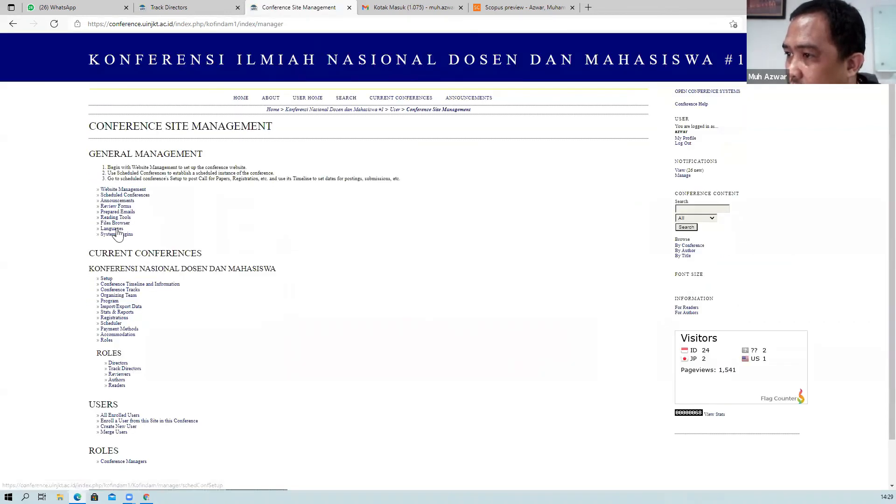
pyautogui.click(117, 207)
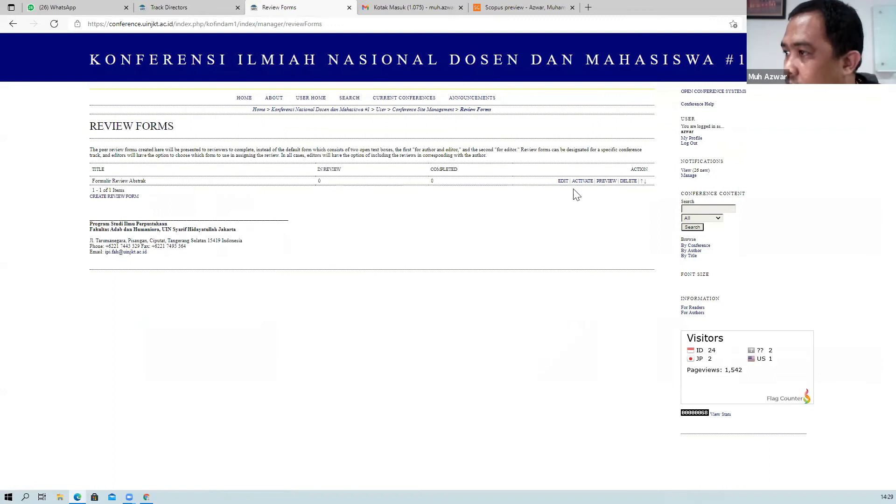
pyautogui.click(581, 182)
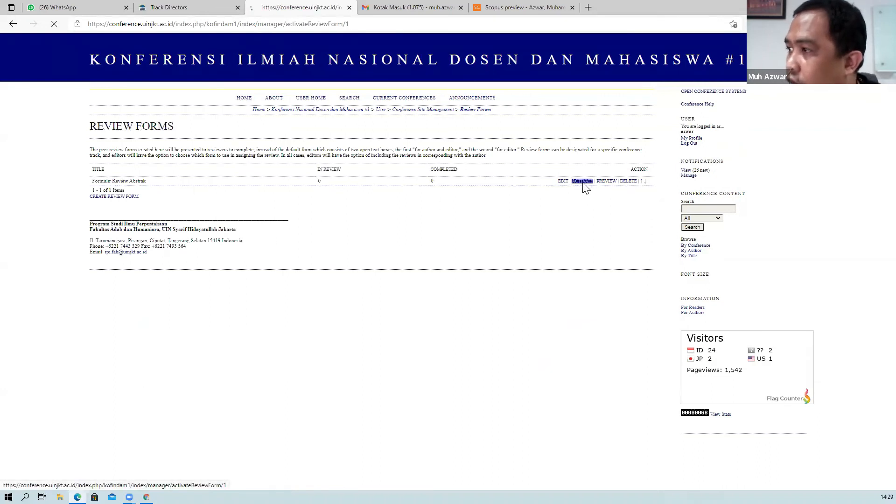
pyautogui.click(690, 144)
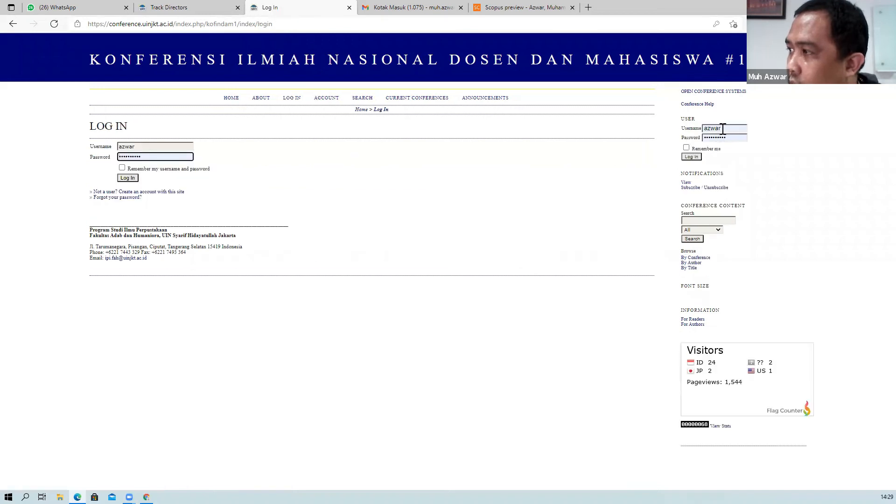
# Log in with the track director's username and password.
pyautogui.click(696, 129)
pyautogui.write('pungk')
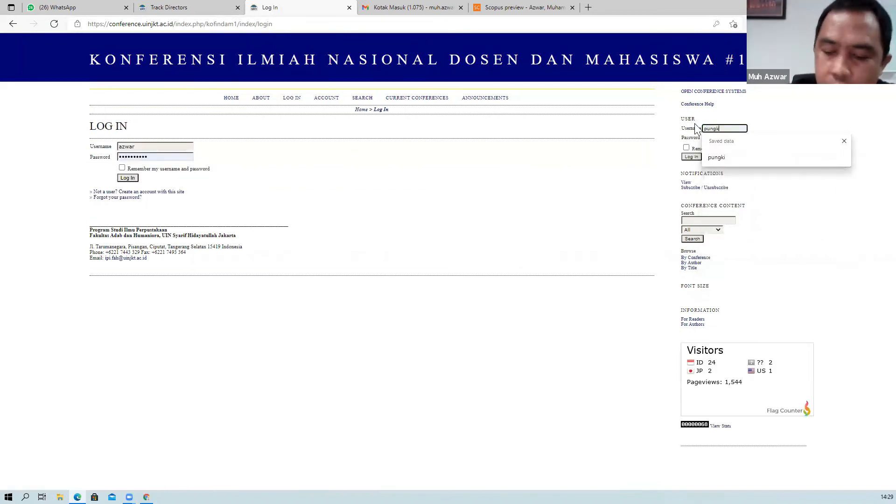
pyautogui.write('i')
pyautogui.press('Tab')
pyautogui.write('•••••••••••')
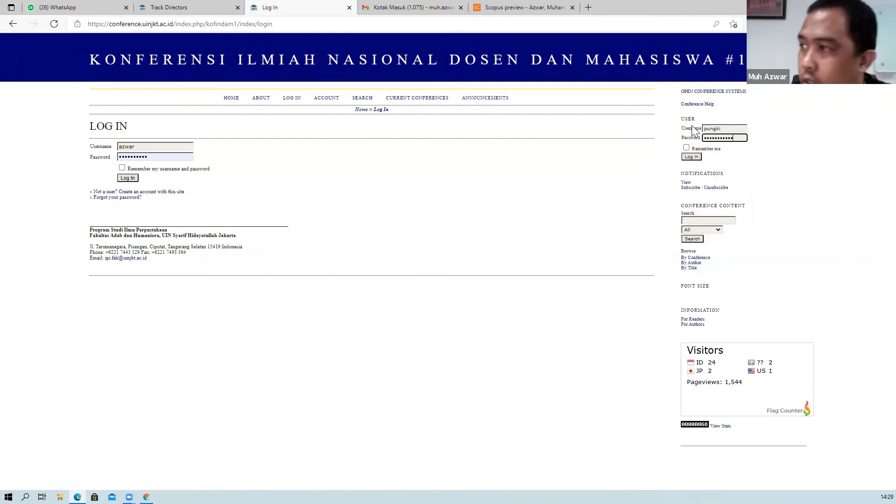
pyautogui.click(696, 157)
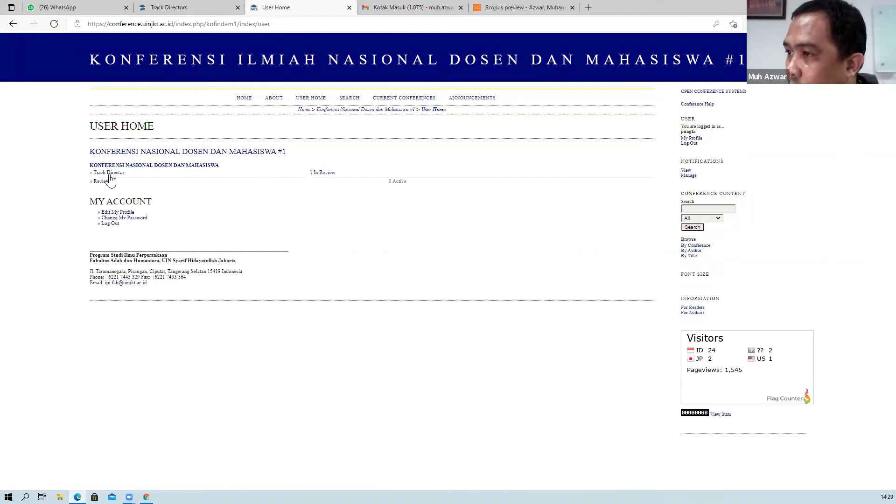
# From In Review, open submission #3 and assign Formulir Review Abstrak to Reviewer A.
pyautogui.click(321, 174)
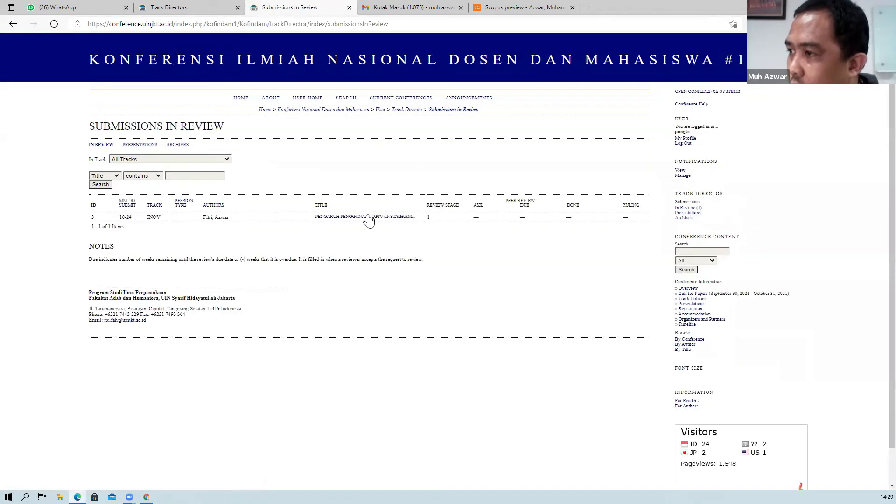
pyautogui.click(348, 217)
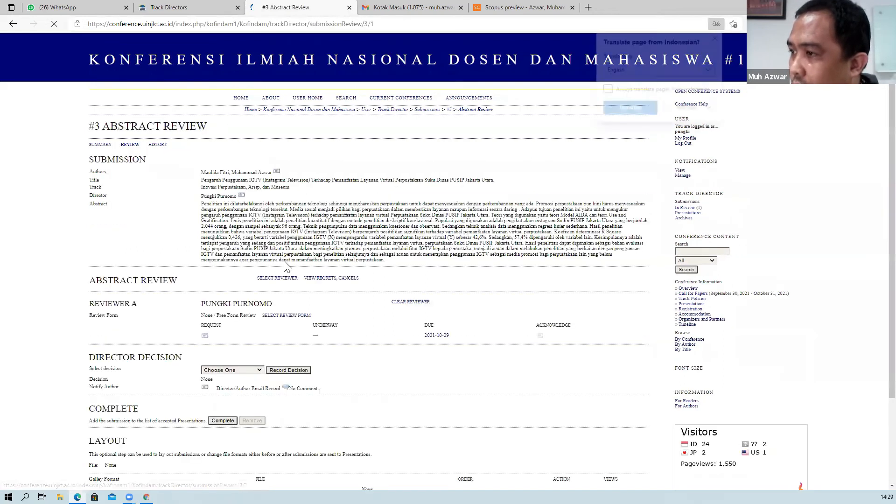
pyautogui.scroll(-1, 224, 257)
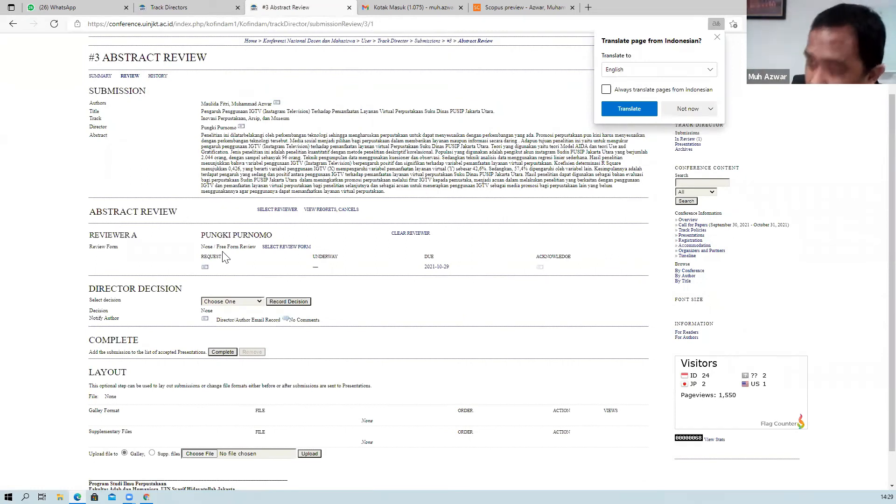
pyautogui.click(273, 250)
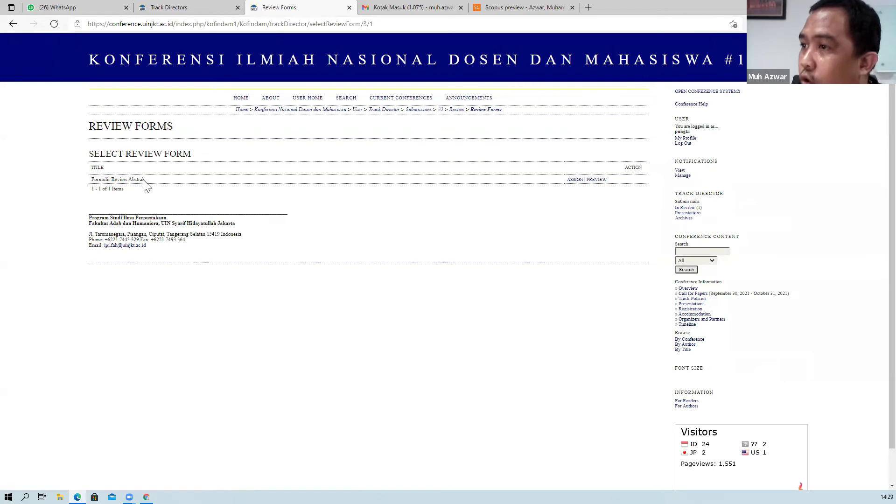
pyautogui.click(573, 181)
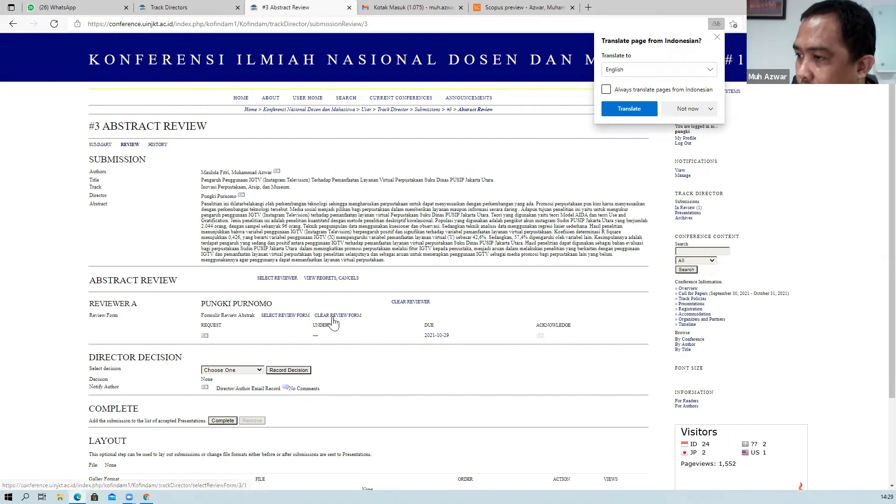
pyautogui.scroll(-3, 329, 299)
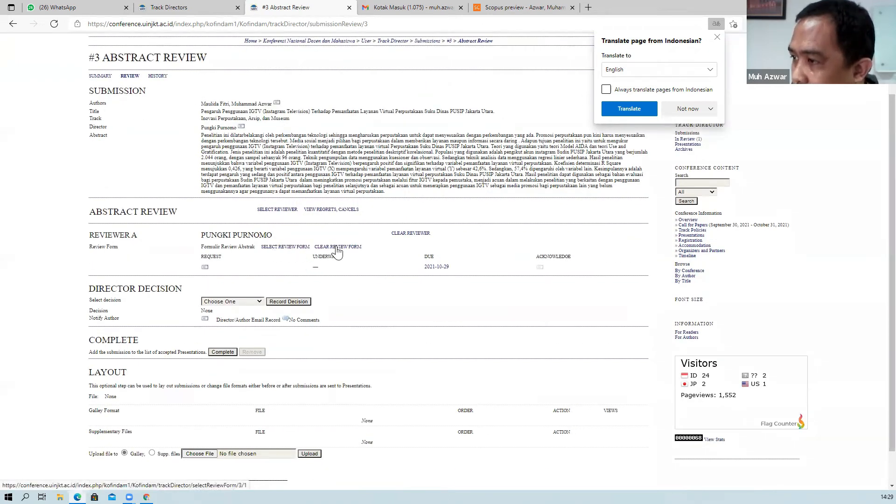
pyautogui.click(295, 247)
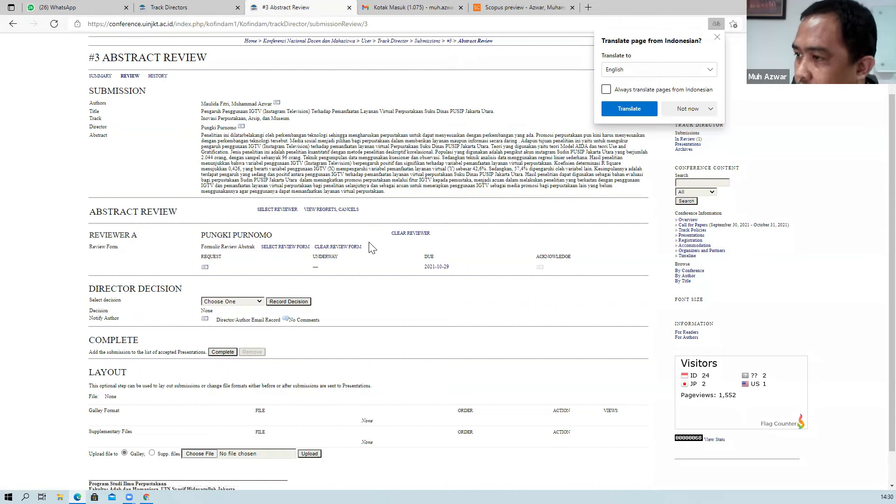
# Send Reviewer A the prefilled Paper Review Request email for submission #3.
pyautogui.click(206, 268)
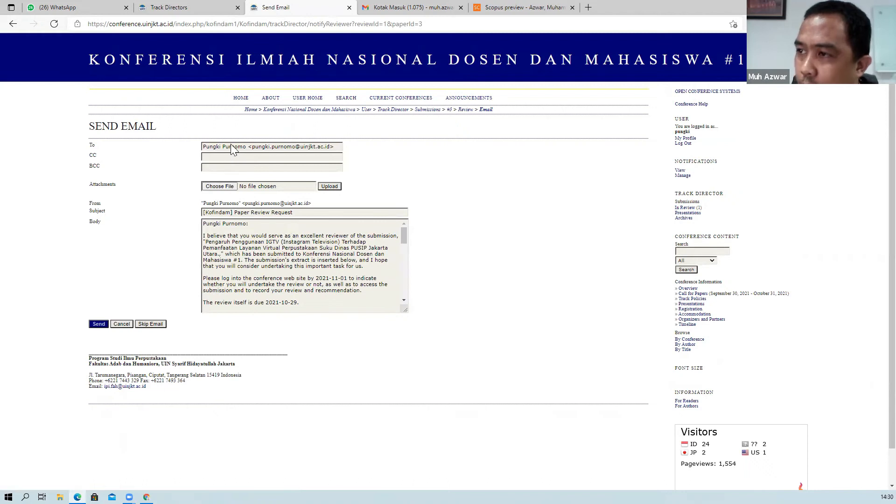
pyautogui.click(249, 223)
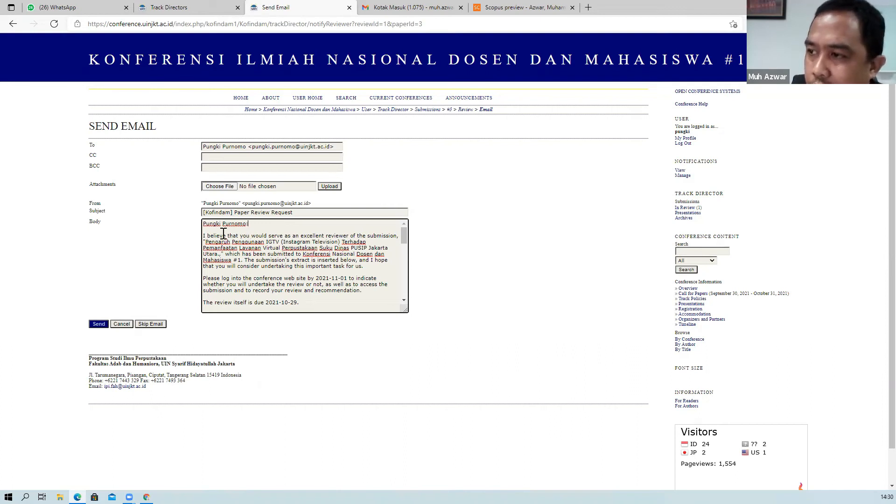
pyautogui.click(99, 324)
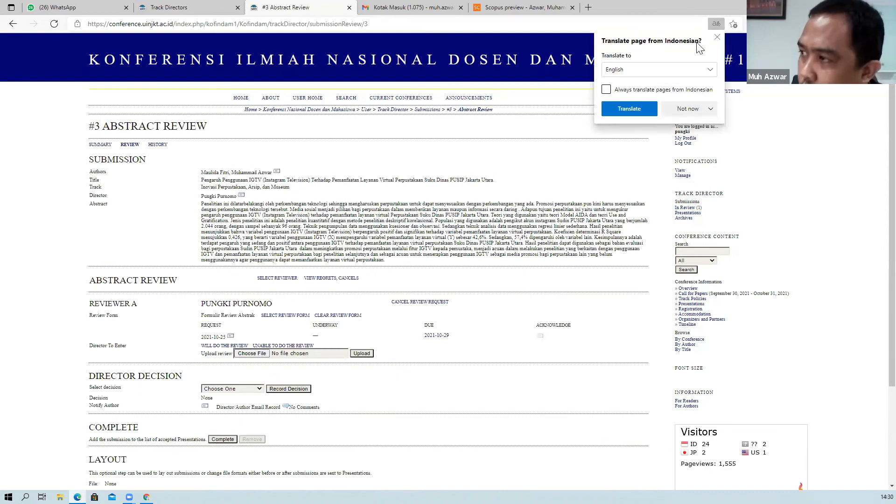
# Dismiss the translation prompt, look over the #3 review page, and log out of the track director account.
pyautogui.click(717, 38)
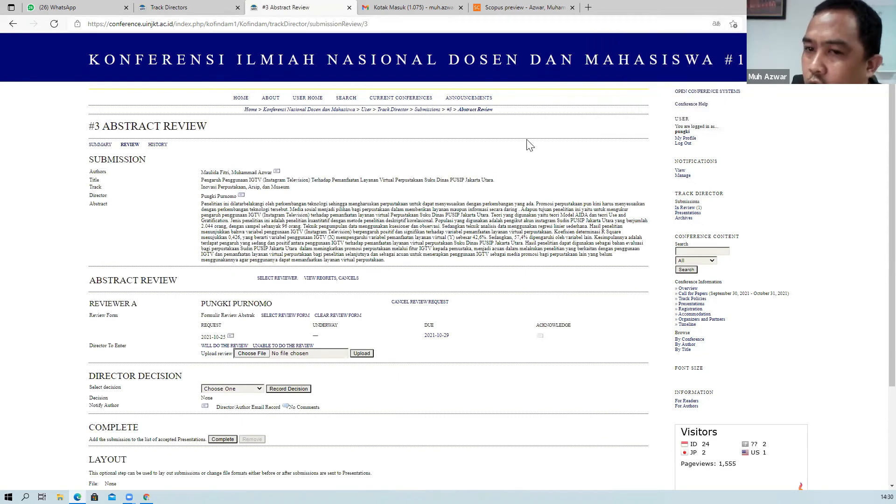
pyautogui.scroll(-3, 433, 203)
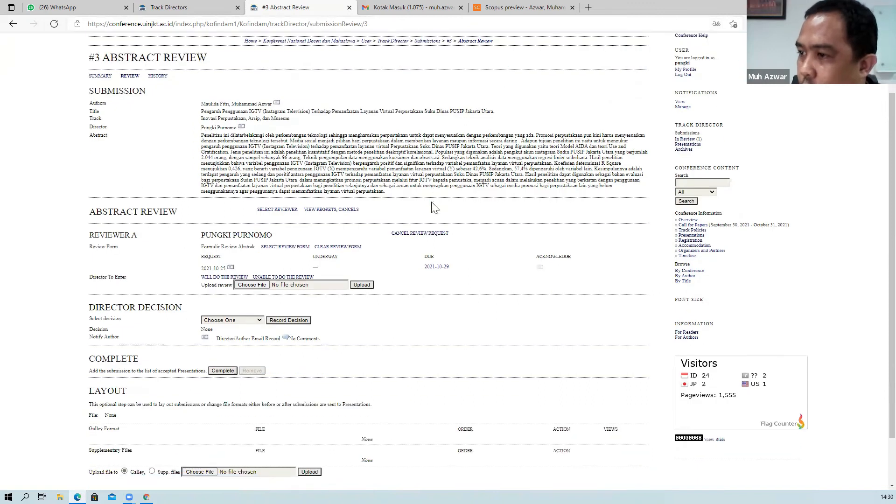
pyautogui.scroll(3, 434, 208)
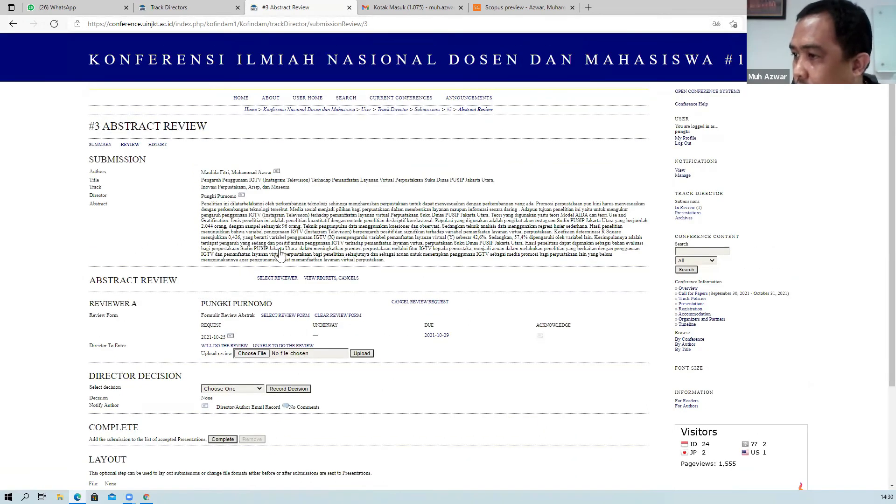
pyautogui.scroll(-3, 226, 282)
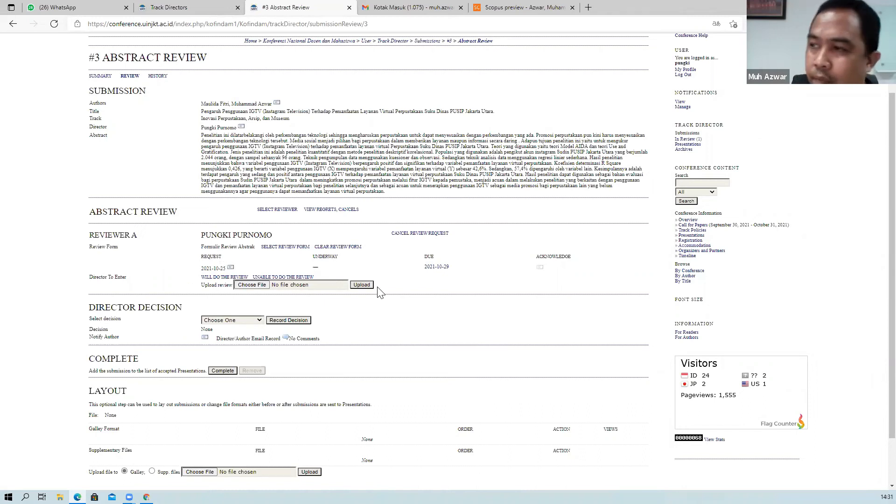
pyautogui.scroll(3, 527, 229)
pyautogui.click(686, 144)
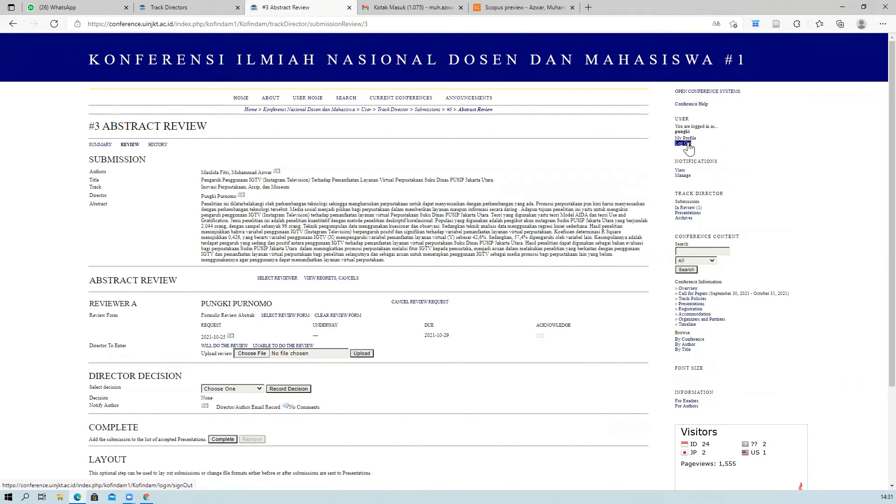
pyautogui.scroll(-2, 126, 318)
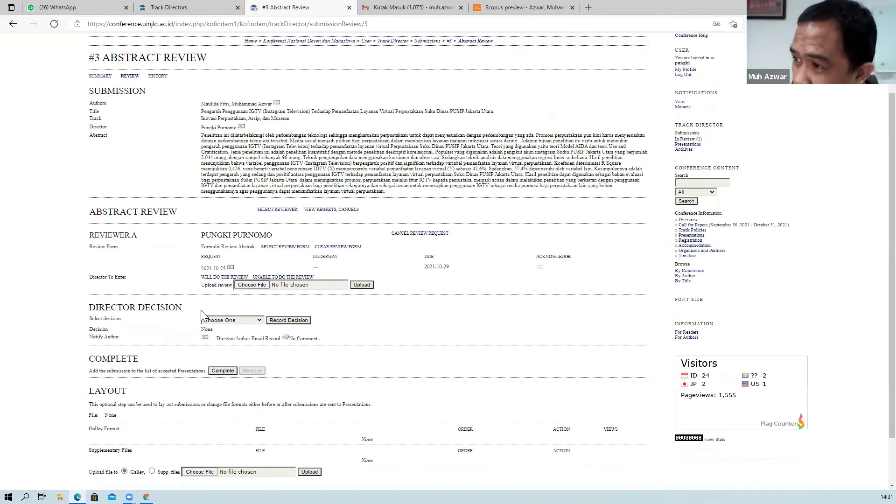
pyautogui.scroll(2, 204, 316)
pyautogui.click(683, 144)
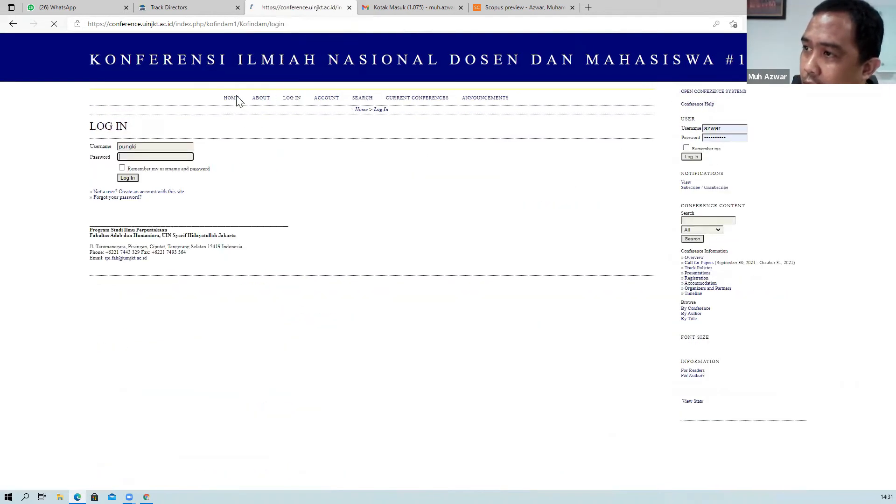
# From the site home page, replace the sidebar login with the reviewer's username and password and log in.
pyautogui.click(230, 103)
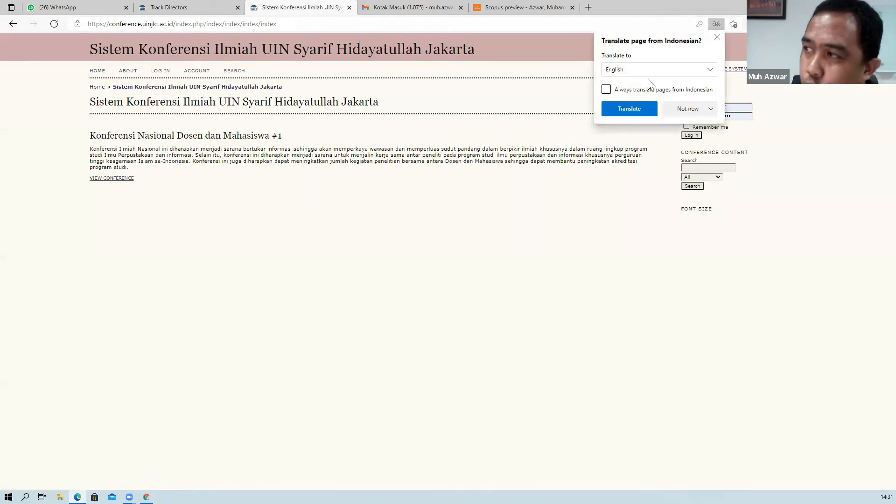
pyautogui.click(716, 37)
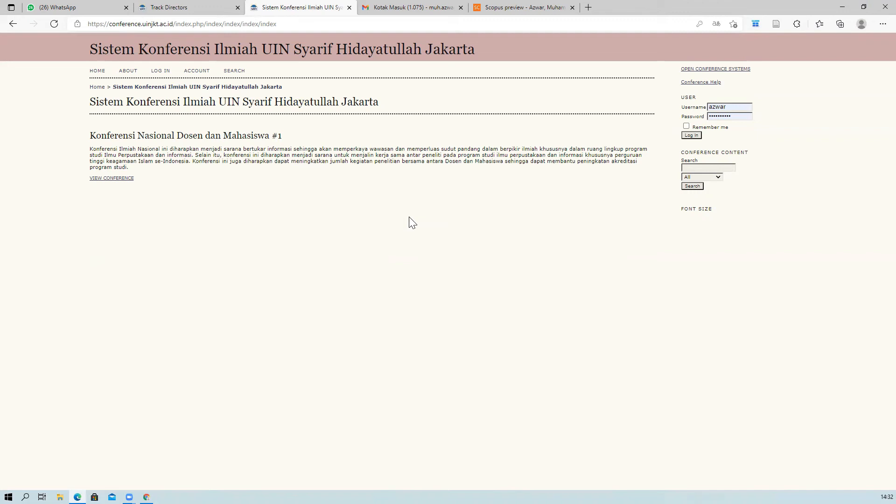
pyautogui.doubleClick(731, 108)
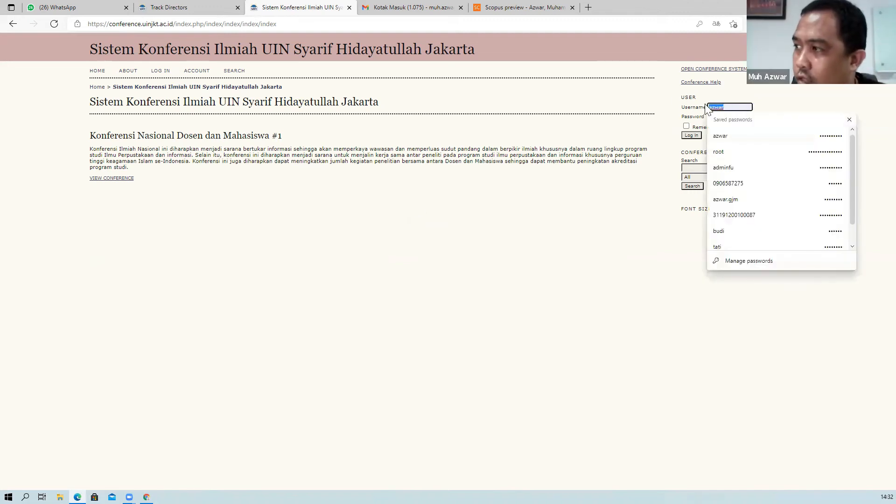
pyautogui.write('pungki')
pyautogui.press('Tab')
pyautogui.write('***********')
pyautogui.click(698, 136)
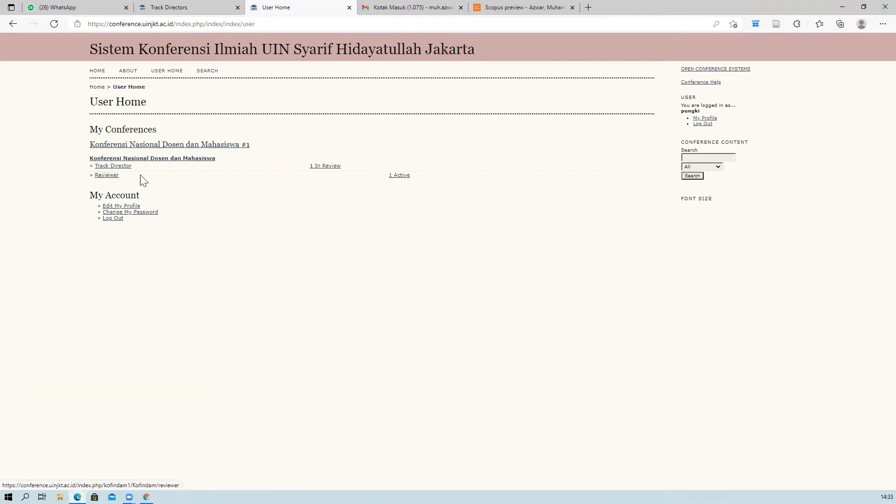
# Open the Reviewer's 1 Active list, note submission 3 due 10-29, and open it.
pyautogui.click(397, 181)
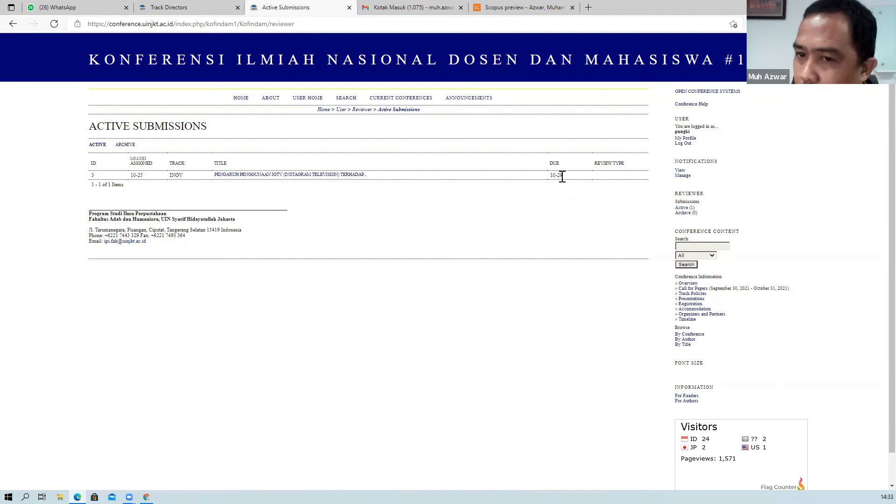
pyautogui.moveTo(563, 175); pyautogui.dragTo(550, 176)
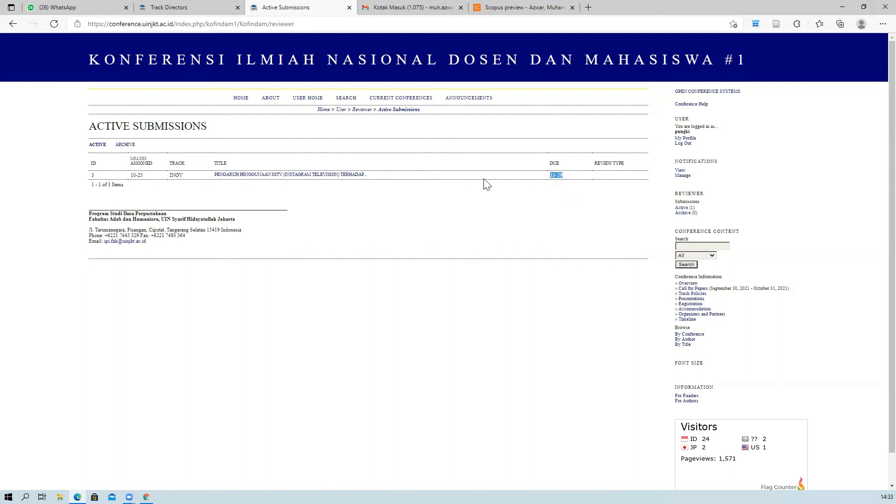
pyautogui.click(419, 179)
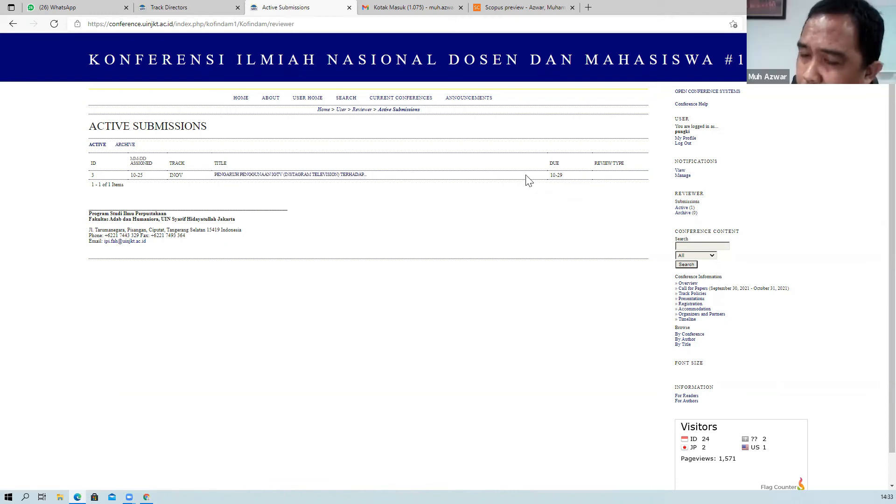
pyautogui.click(249, 175)
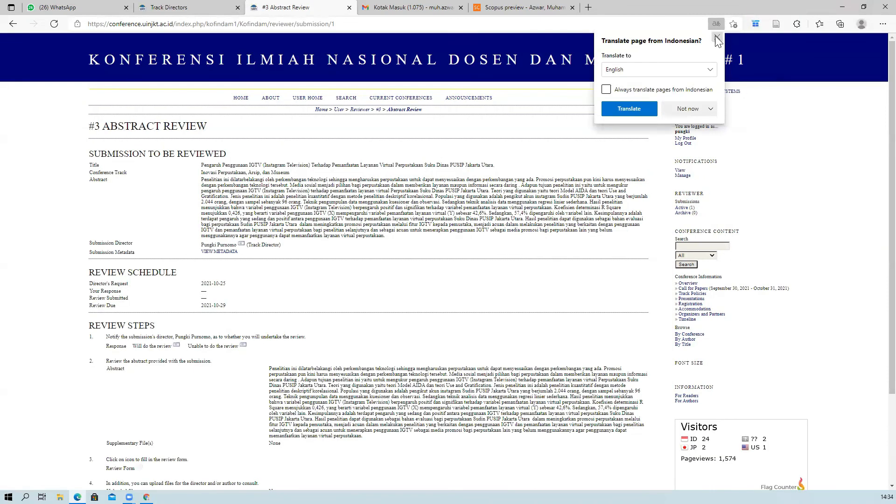
# Scroll through submission #3's reviewer page: requested 2021-10-25, due 2021-10-29, and the Review Steps.
pyautogui.scroll(-2, 249, 226)
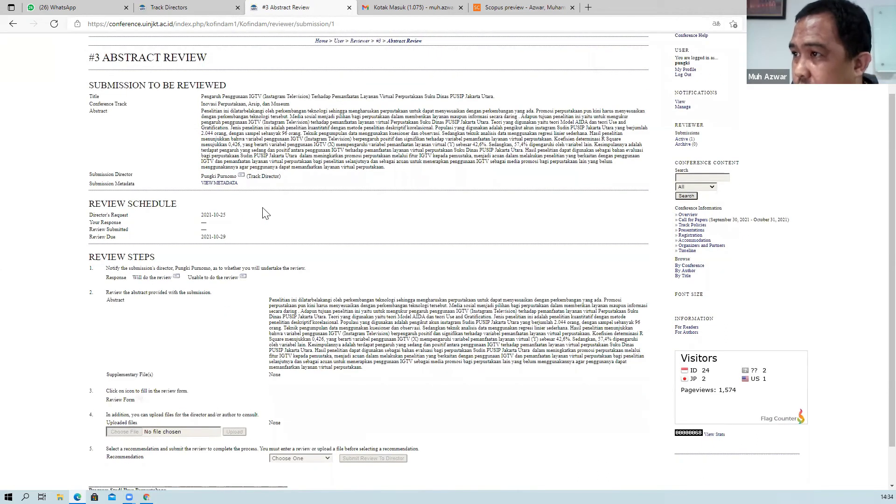
pyautogui.scroll(2, 243, 205)
pyautogui.scroll(-3, 280, 208)
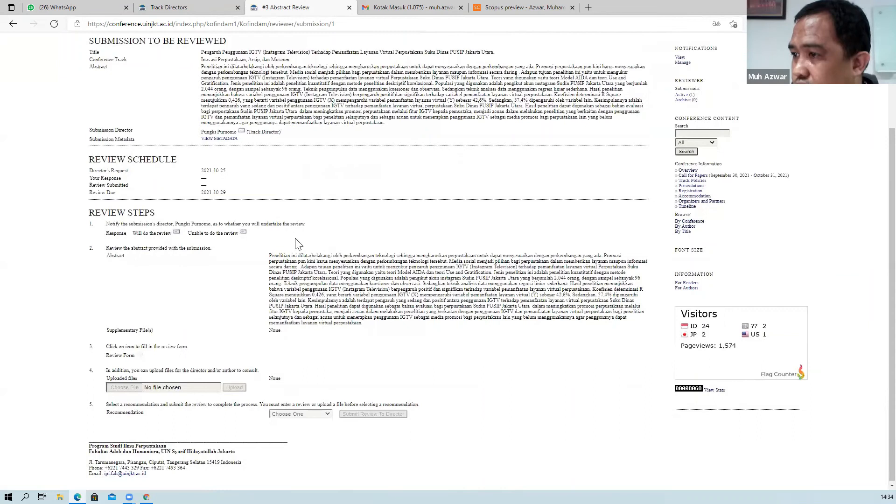
pyautogui.scroll(-1, 195, 325)
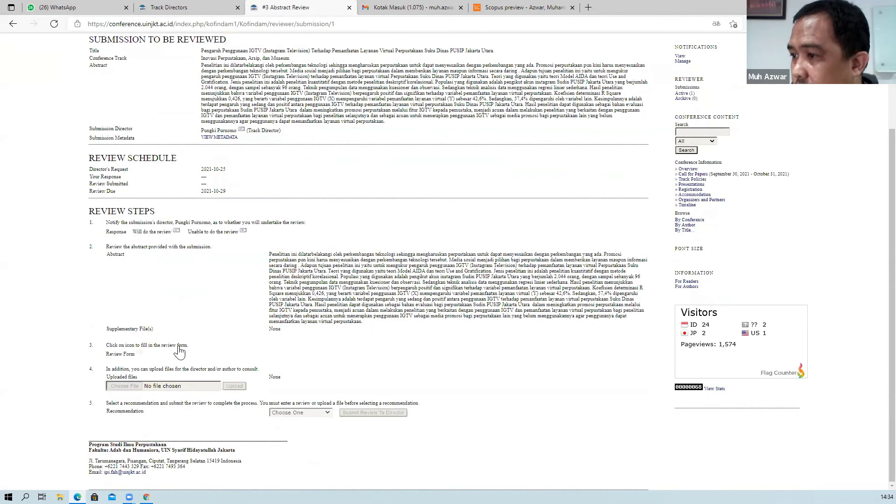
pyautogui.scroll(3, 222, 333)
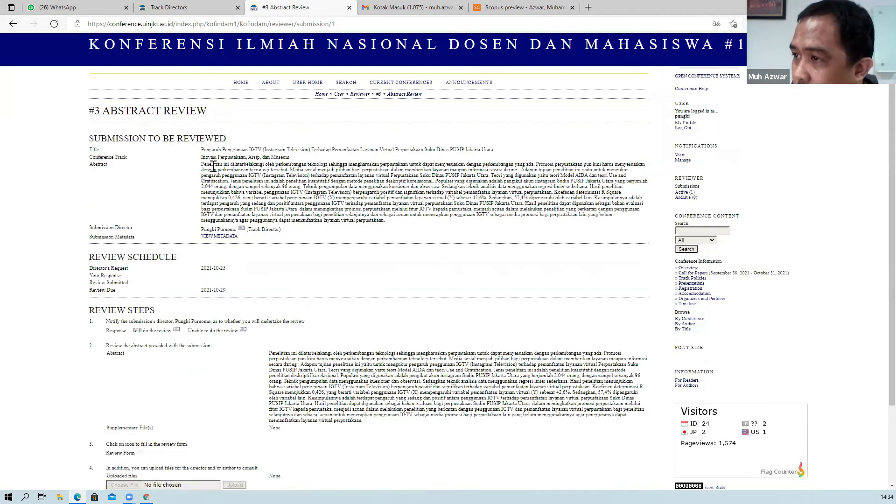
pyautogui.scroll(1, 212, 167)
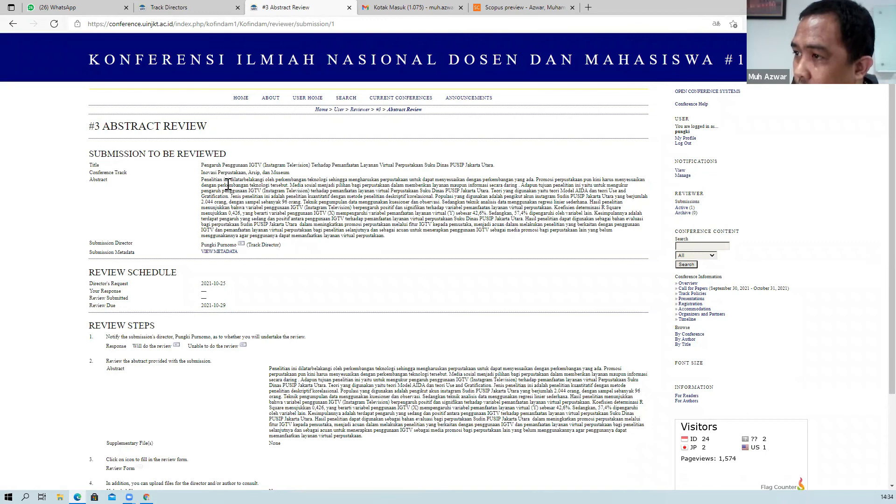
pyautogui.scroll(-2, 231, 201)
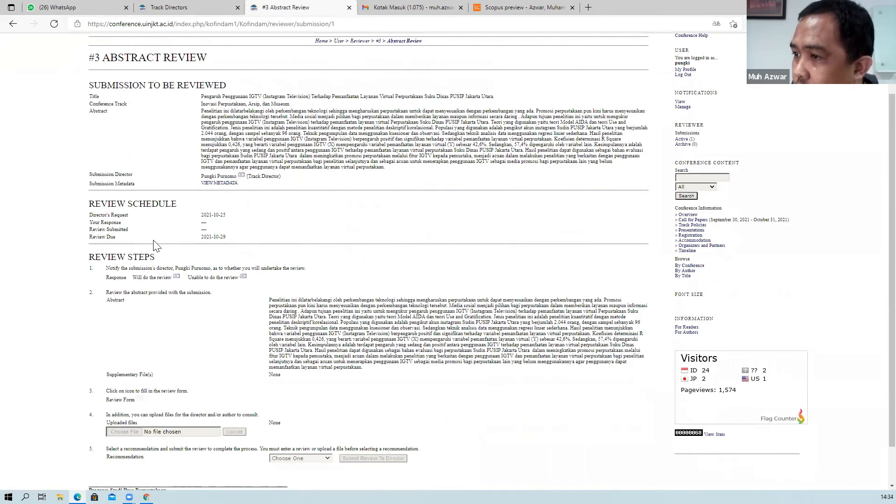
pyautogui.scroll(2, 242, 246)
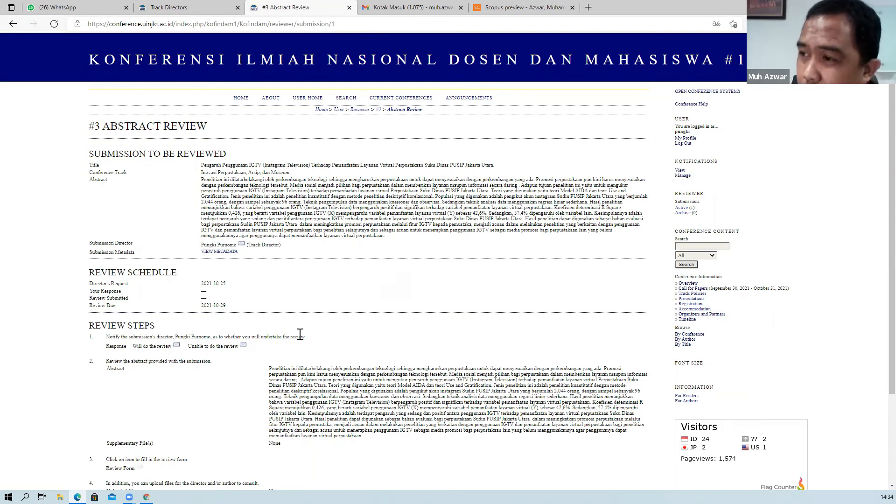
pyautogui.scroll(-2, 188, 293)
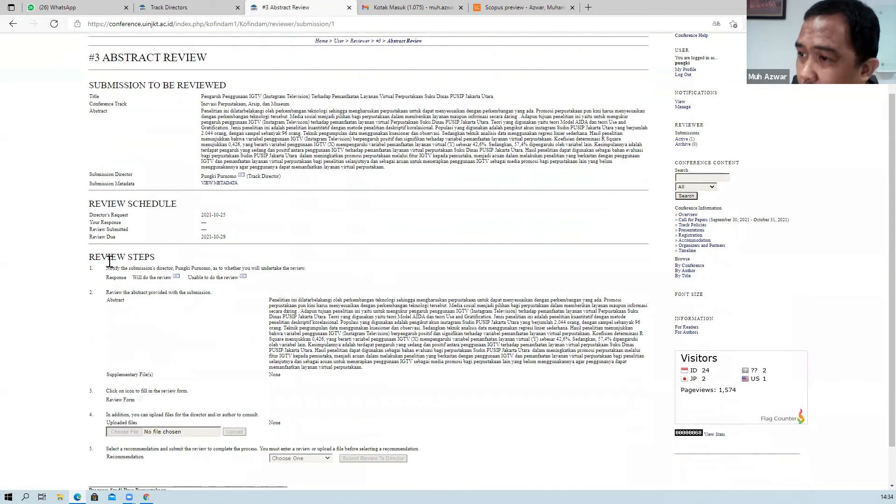
pyautogui.moveTo(92, 257); pyautogui.dragTo(166, 261)
pyautogui.click(171, 255)
pyautogui.scroll(-1, 127, 292)
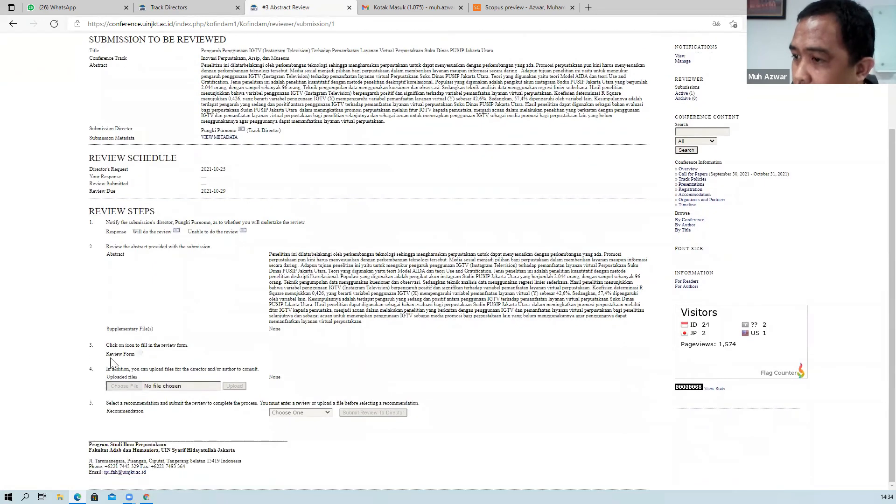
pyautogui.scroll(2, 145, 347)
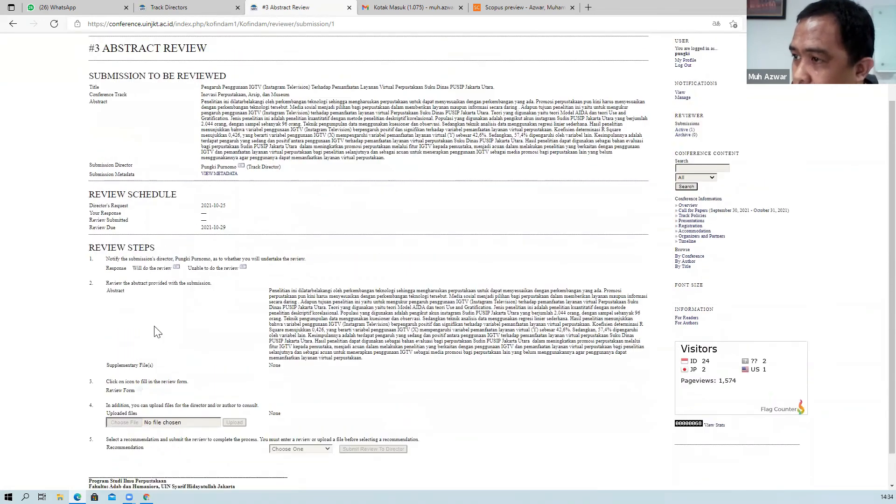
# Choose 'Will do the review', tick the copy-to-my-address box, and send the Able to Review email.
pyautogui.click(176, 301)
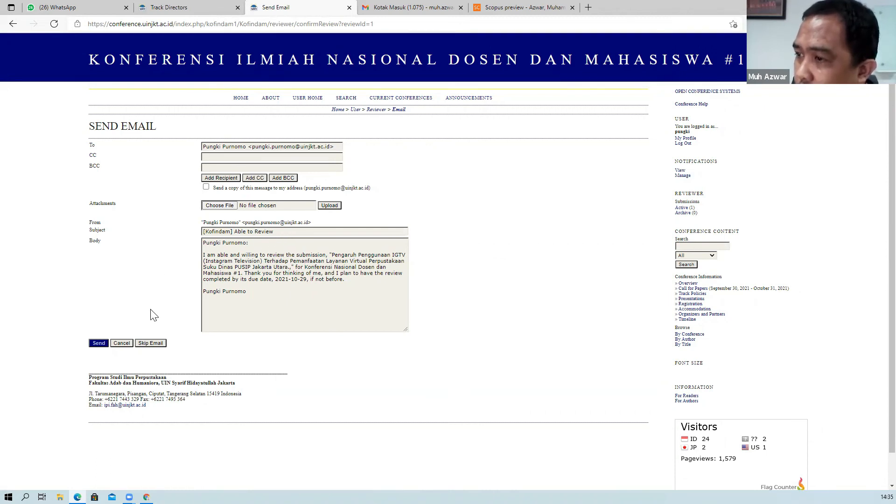
pyautogui.click(206, 187)
pyautogui.click(98, 343)
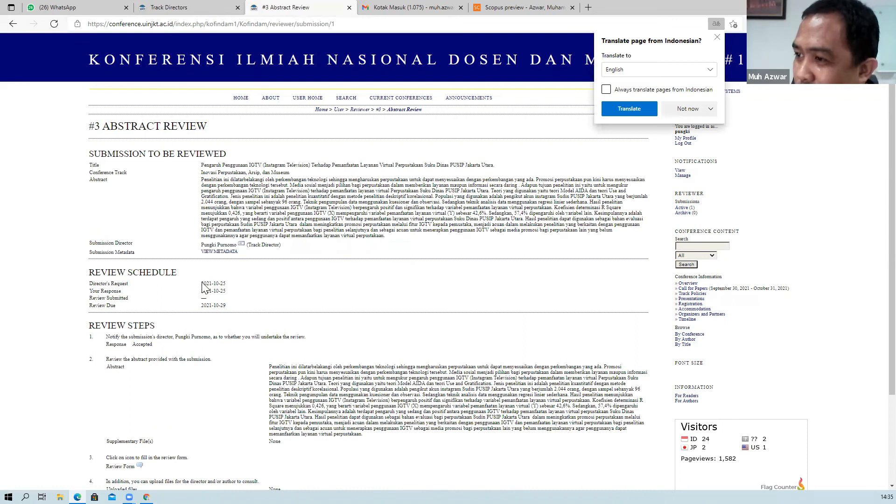
# Confirm the Response reads Accepted and open the Review Form in step 3.
pyautogui.scroll(-2, 206, 287)
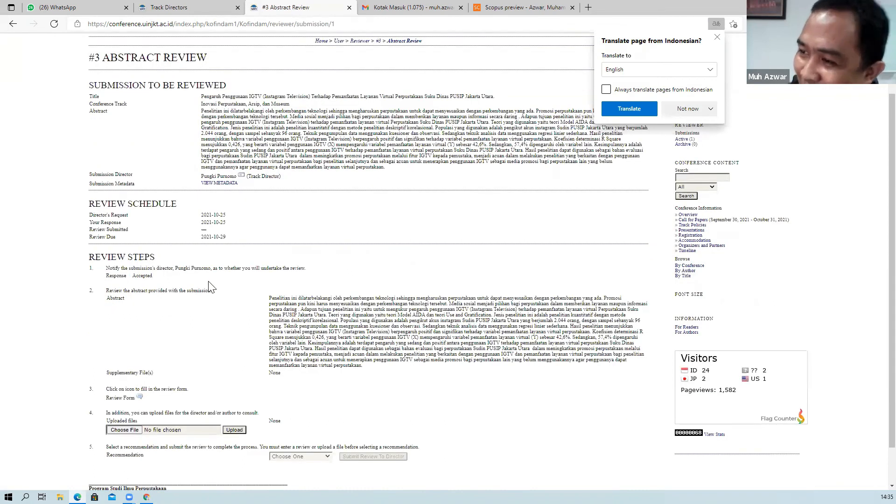
pyautogui.scroll(-1, 198, 285)
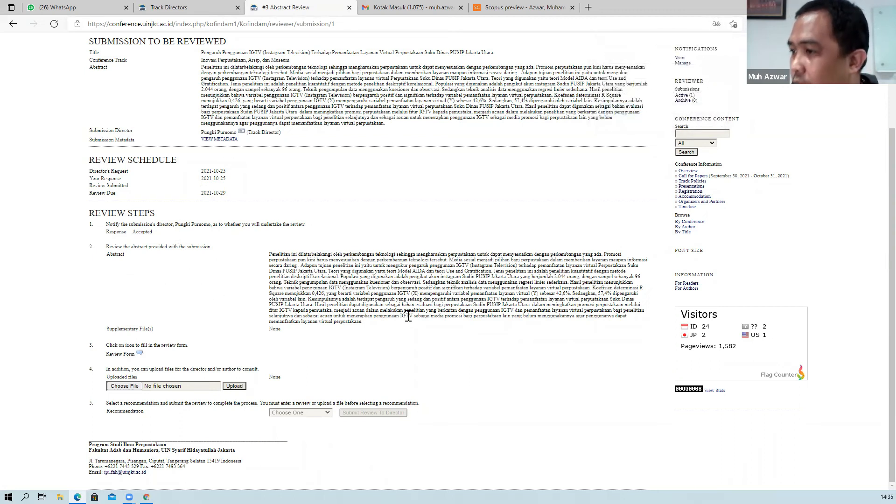
pyautogui.scroll(1, 850, 158)
pyautogui.scroll(-1, 425, 264)
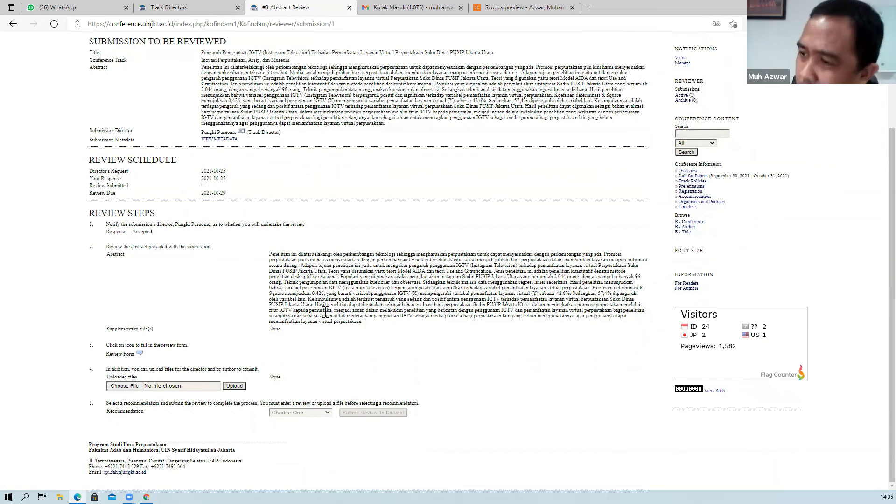
pyautogui.click(139, 355)
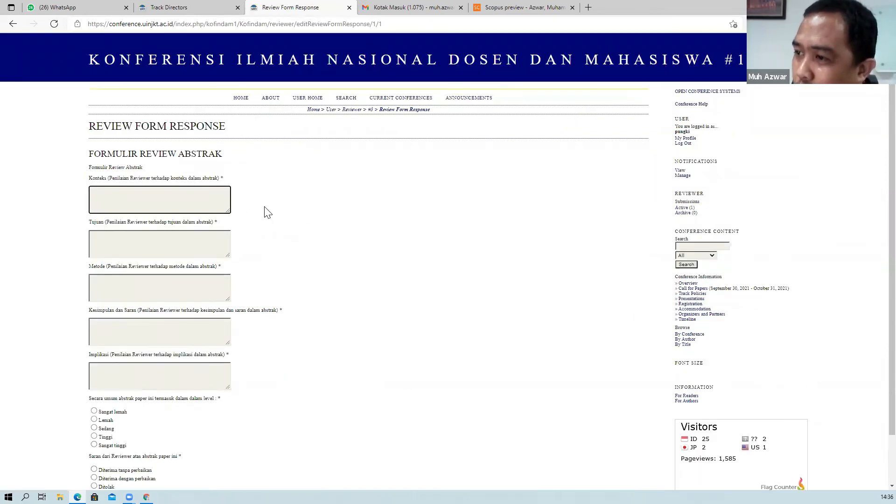
# Enter 'djsdksadkas' as Konteks and fill the Tujuan, Metode, Kesimpulan dan Saran and Implikasi assessments.
pyautogui.scroll(-1, 252, 210)
pyautogui.scroll(1, 215, 205)
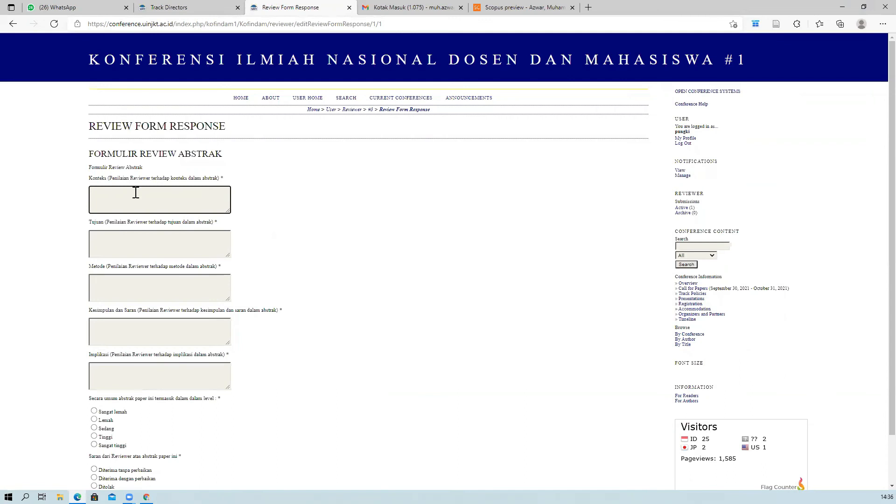
pyautogui.write('djsdksadkas')
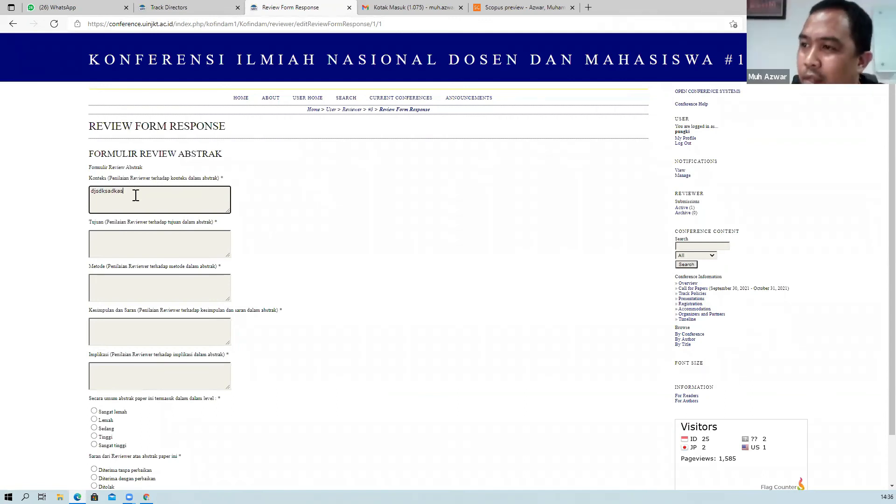
pyautogui.click(117, 239)
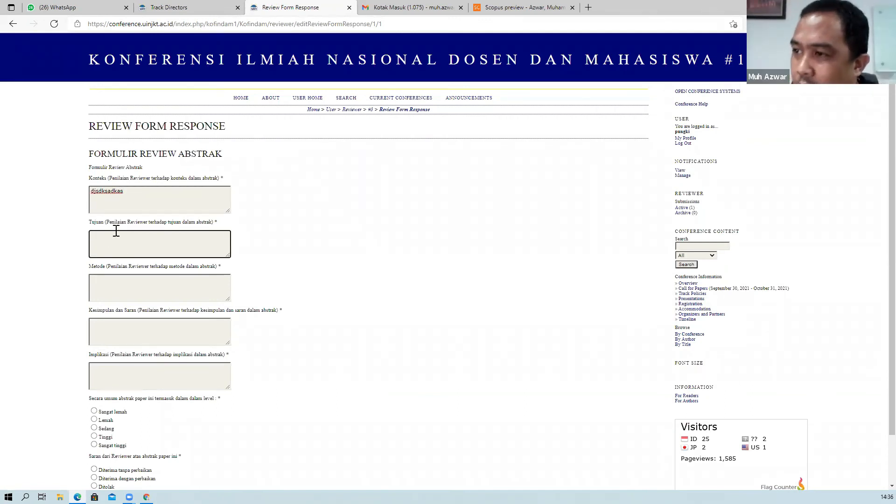
pyautogui.scroll(-1, 116, 231)
pyautogui.click(119, 232)
pyautogui.click(120, 271)
pyautogui.click(113, 316)
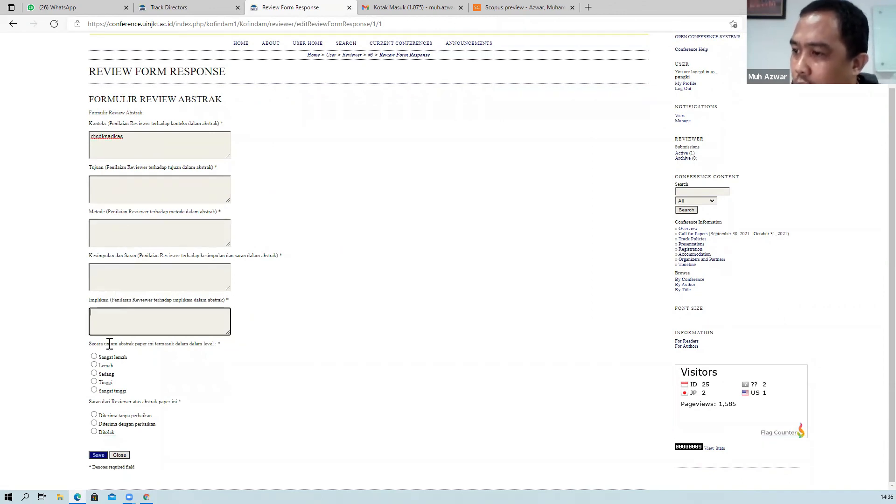
# Rate the abstract Sedang, recommend 'Diterima dengan perbaikan', and close the review form.
pyautogui.click(94, 373)
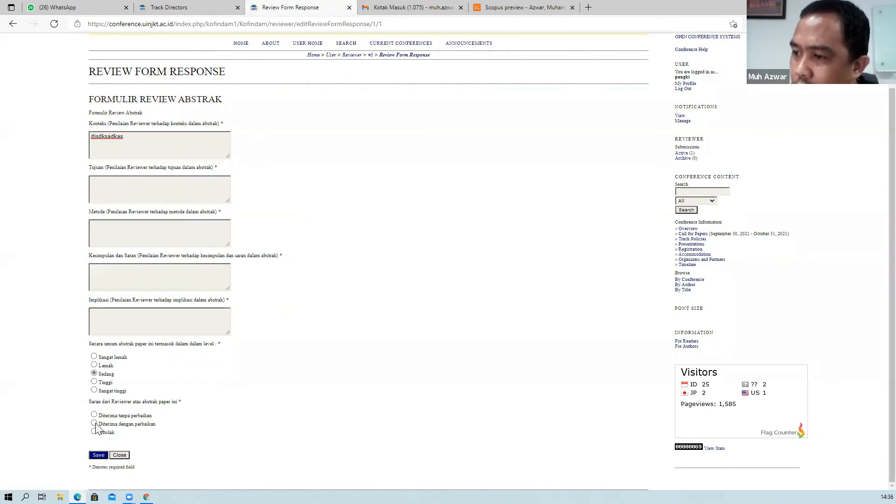
pyautogui.click(94, 423)
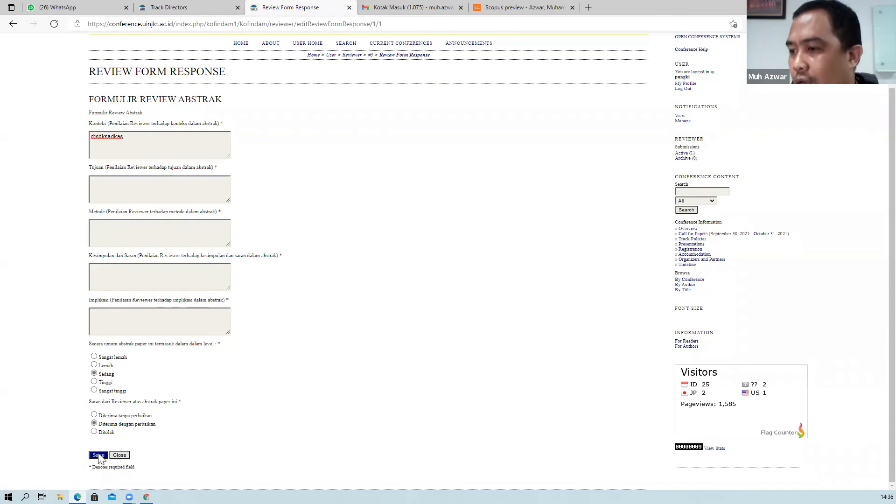
pyautogui.click(119, 456)
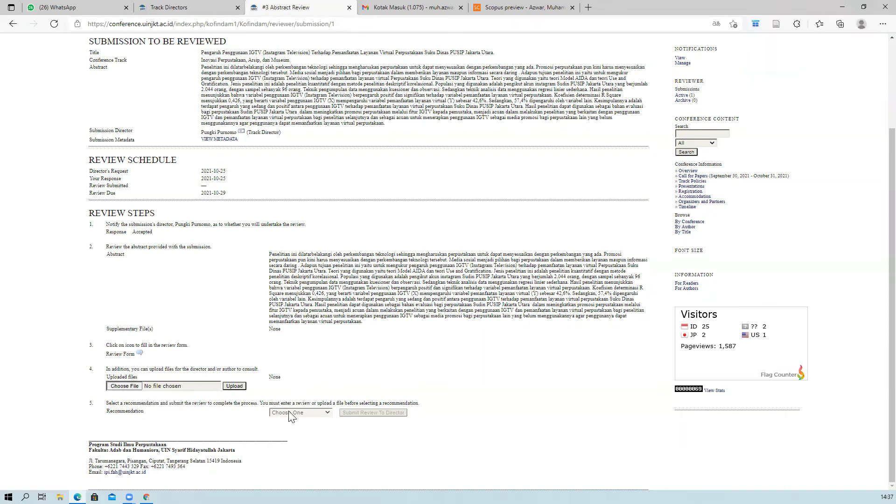
pyautogui.click(140, 354)
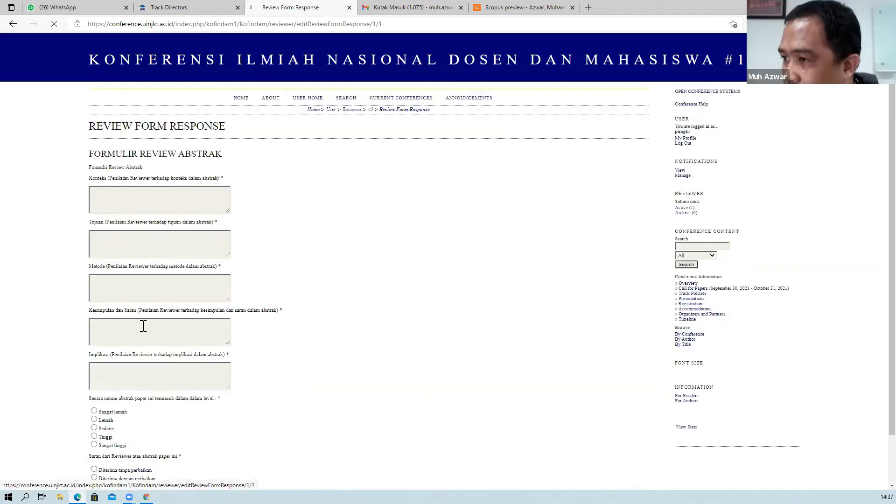
pyautogui.click(120, 456)
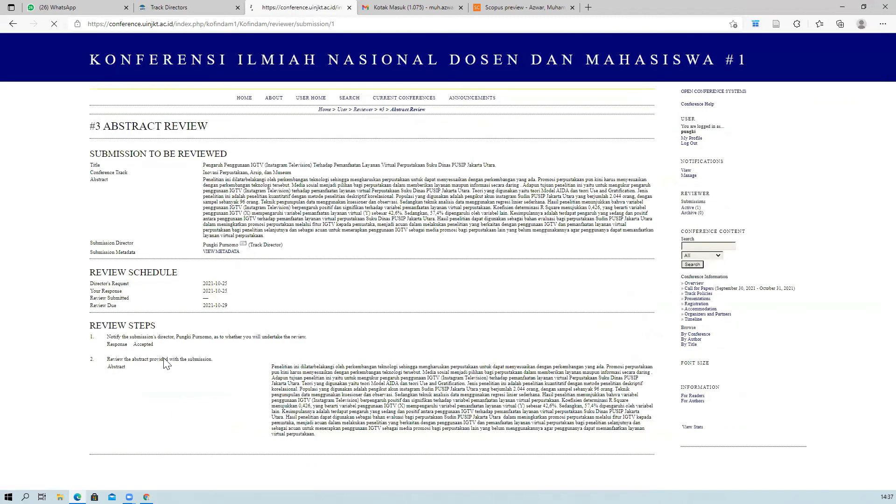
pyautogui.scroll(-2, 140, 376)
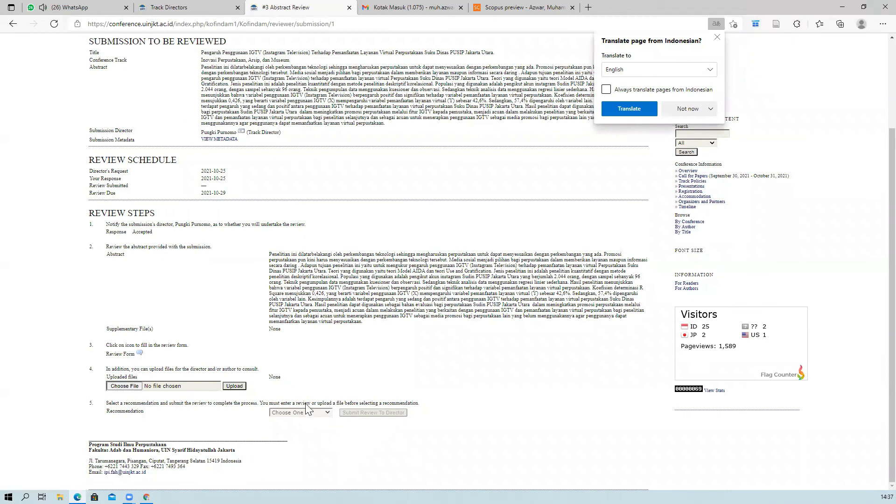
pyautogui.click(717, 37)
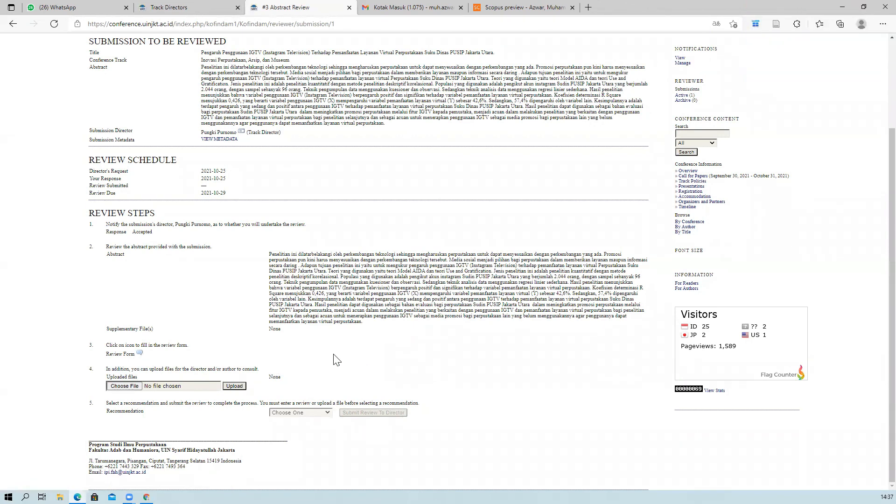
pyautogui.scroll(3, 273, 364)
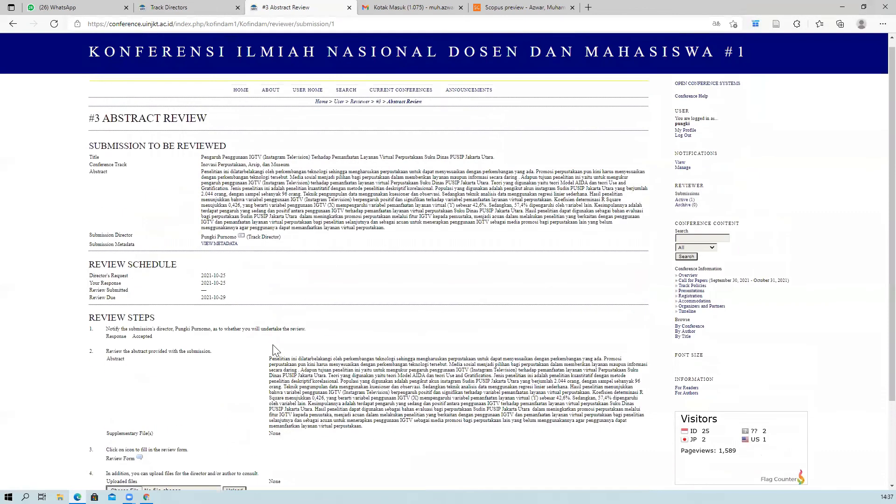
pyautogui.scroll(-3, 223, 389)
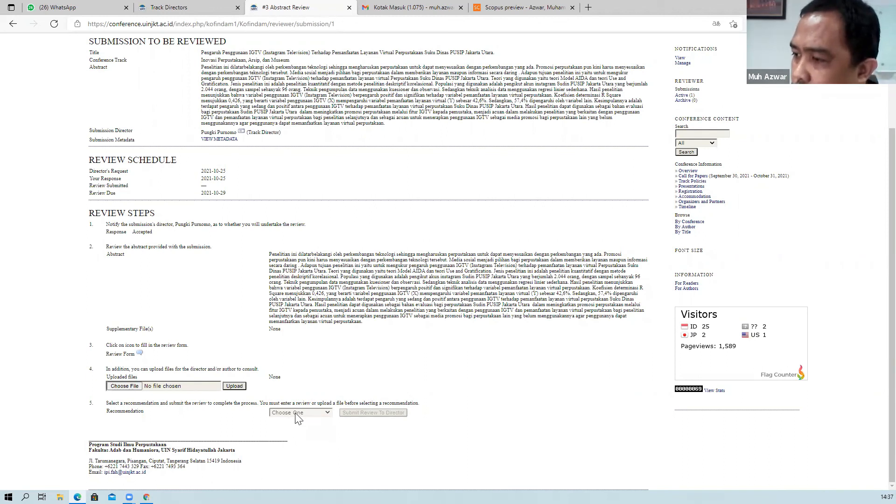
pyautogui.click(139, 353)
pyautogui.click(133, 245)
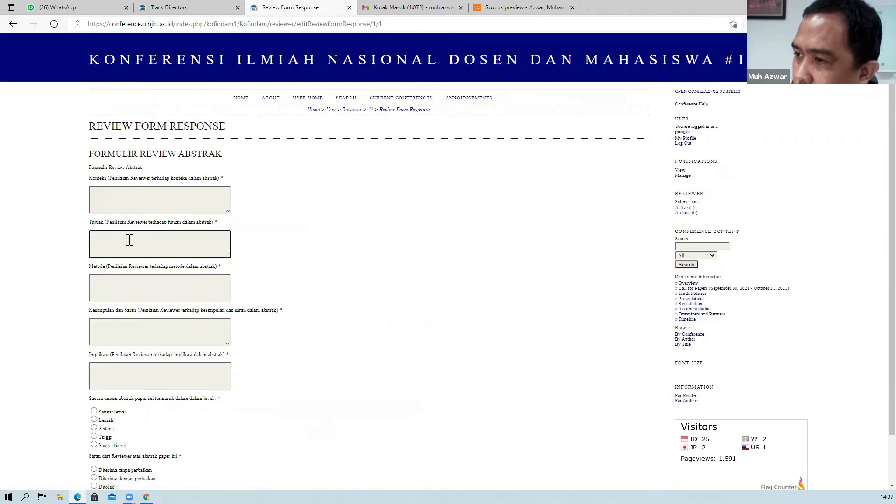
pyautogui.scroll(-1, 140, 271)
pyautogui.click(123, 456)
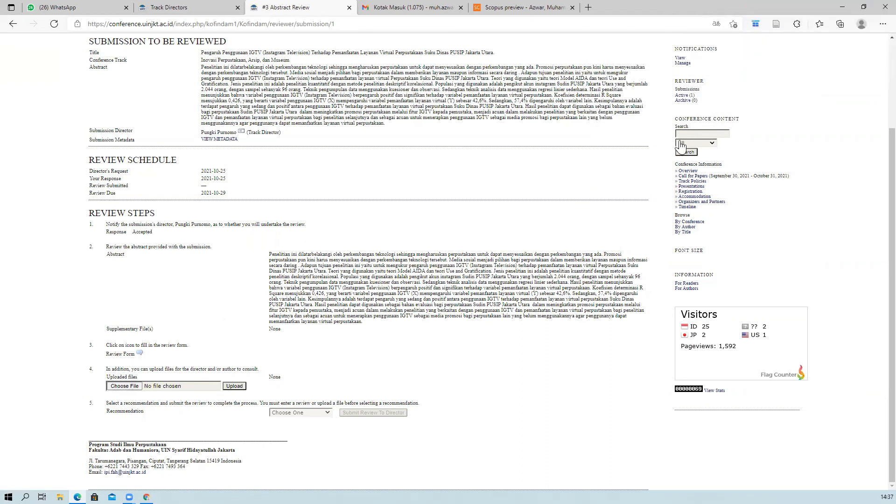
pyautogui.scroll(3, 677, 144)
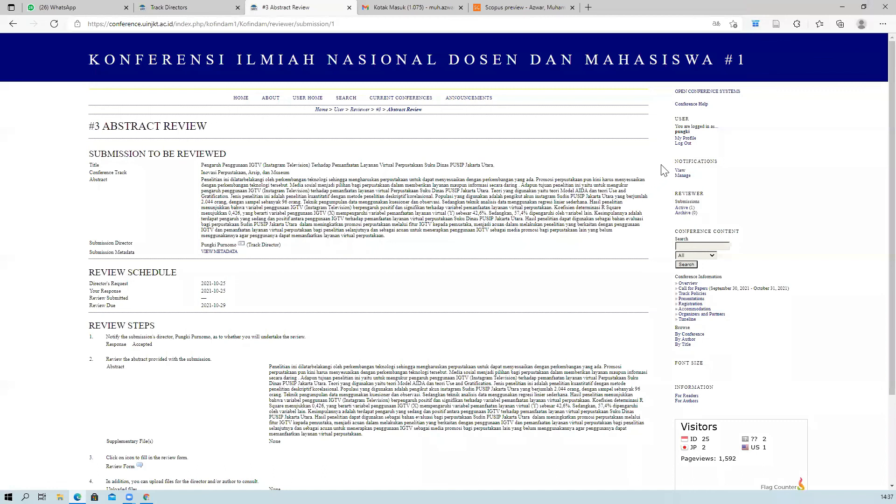
pyautogui.scroll(-3, 663, 170)
# Sign back in with the account password and open the Track Director's '1 In Review' submissions.
pyautogui.scroll(3, 683, 149)
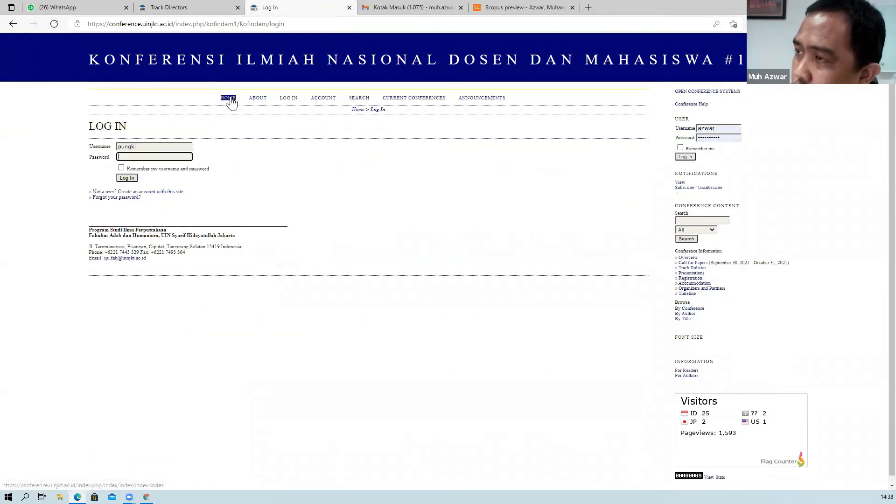
pyautogui.click(228, 99)
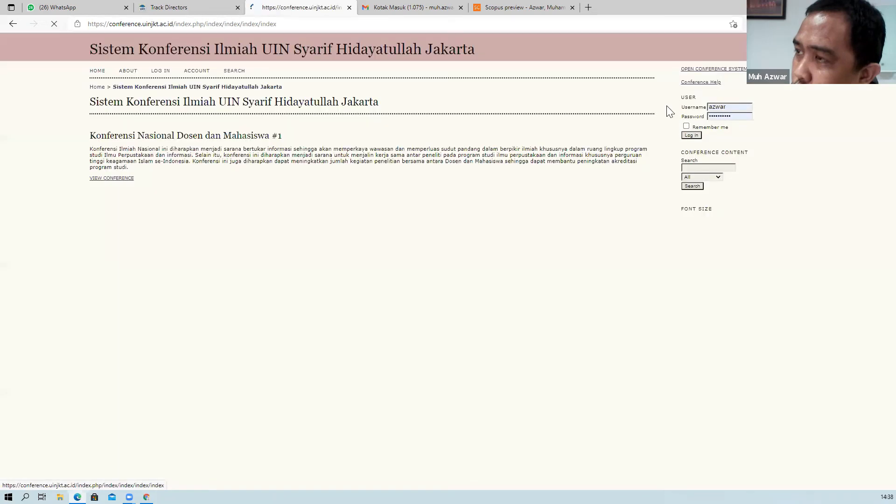
pyautogui.click(691, 136)
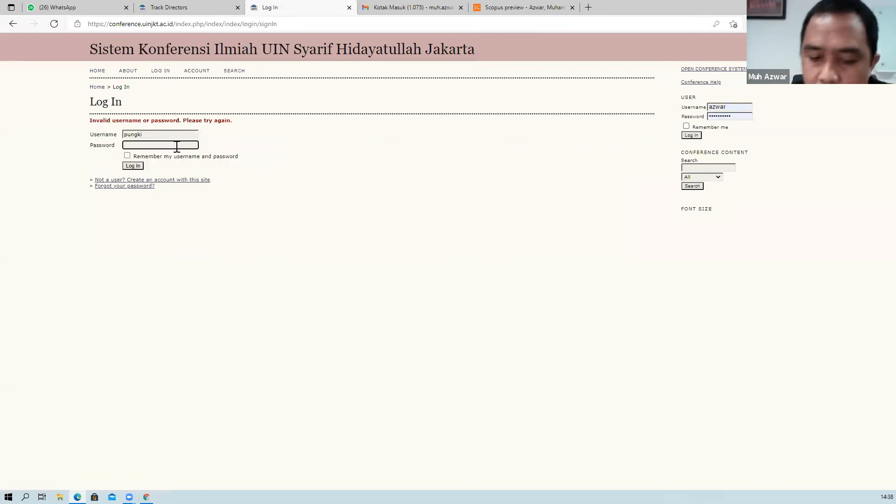
pyautogui.write('***')
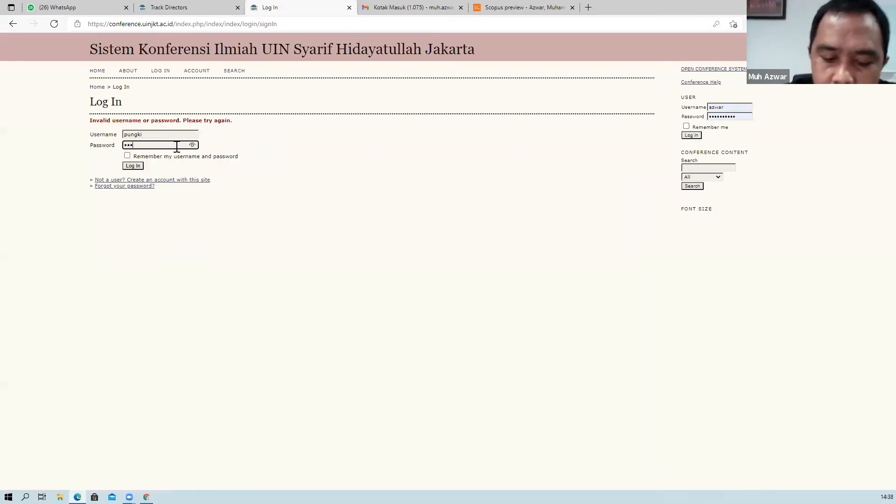
pyautogui.write('********')
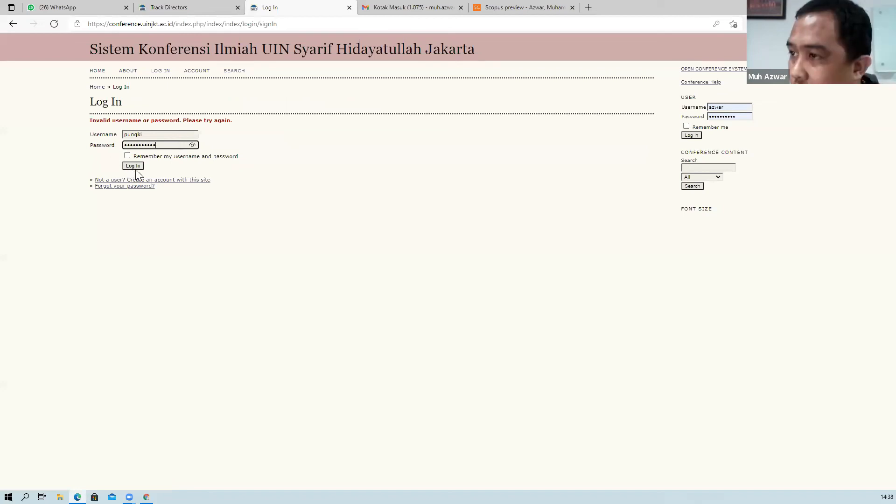
pyautogui.click(133, 166)
pyautogui.click(334, 168)
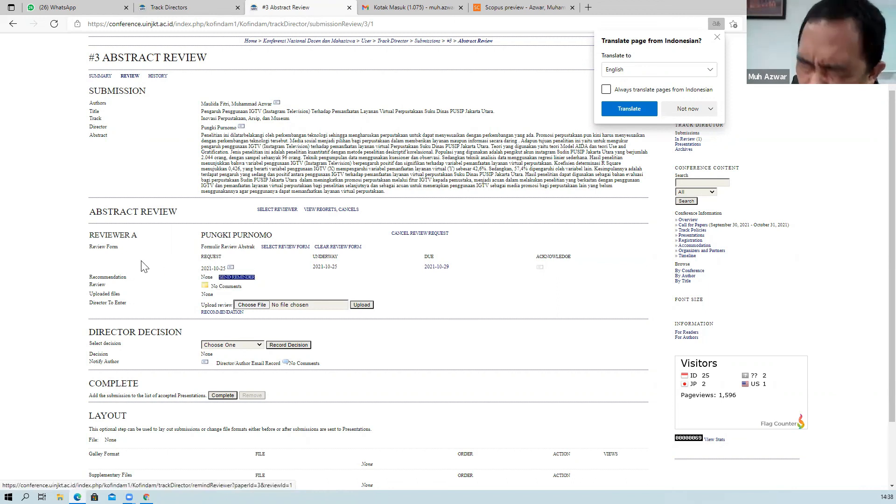
# Confirm Reviewer A's recommendation on submission #3 still reads None, then log out.
pyautogui.scroll(2, 226, 240)
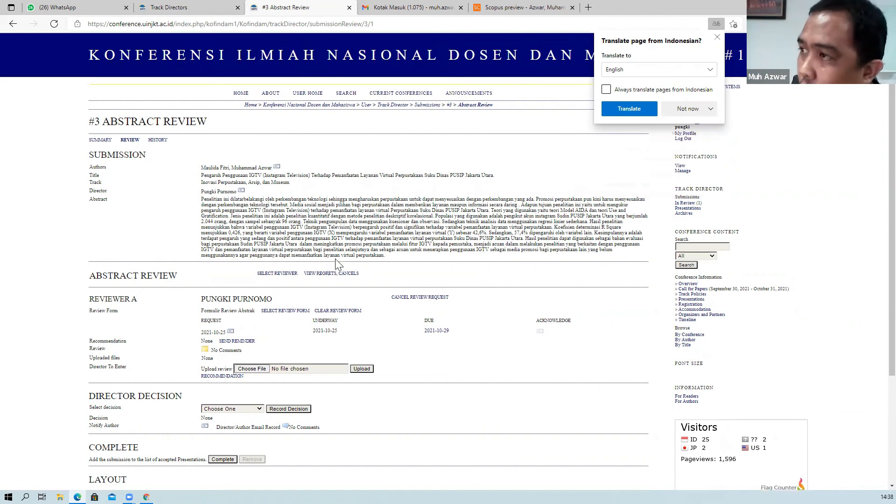
pyautogui.scroll(-2, 338, 264)
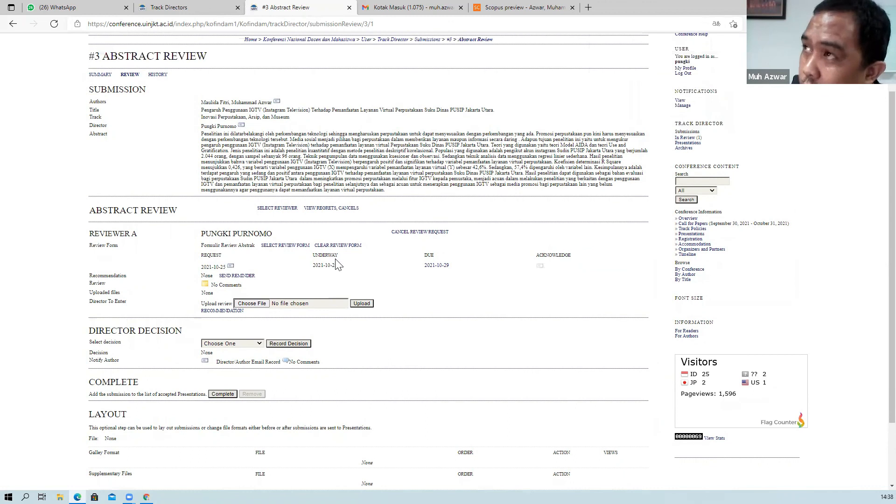
pyautogui.scroll(1, 335, 265)
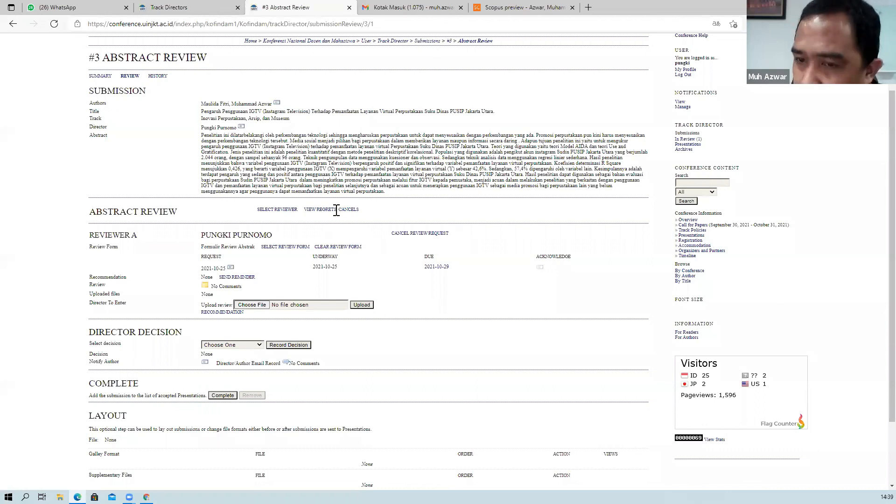
pyautogui.scroll(2, 326, 209)
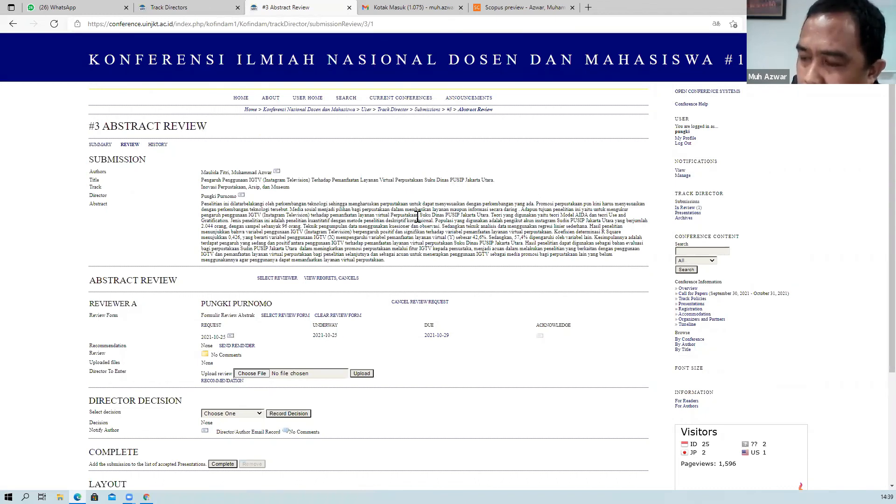
pyautogui.click(683, 143)
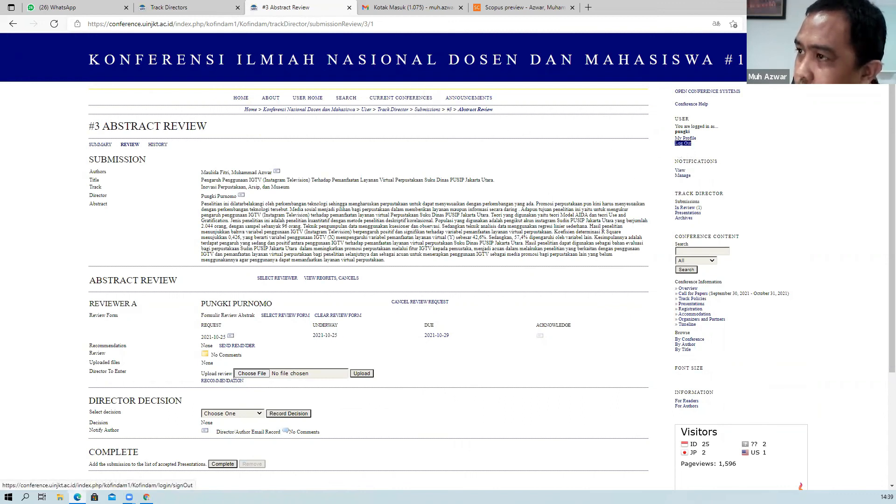